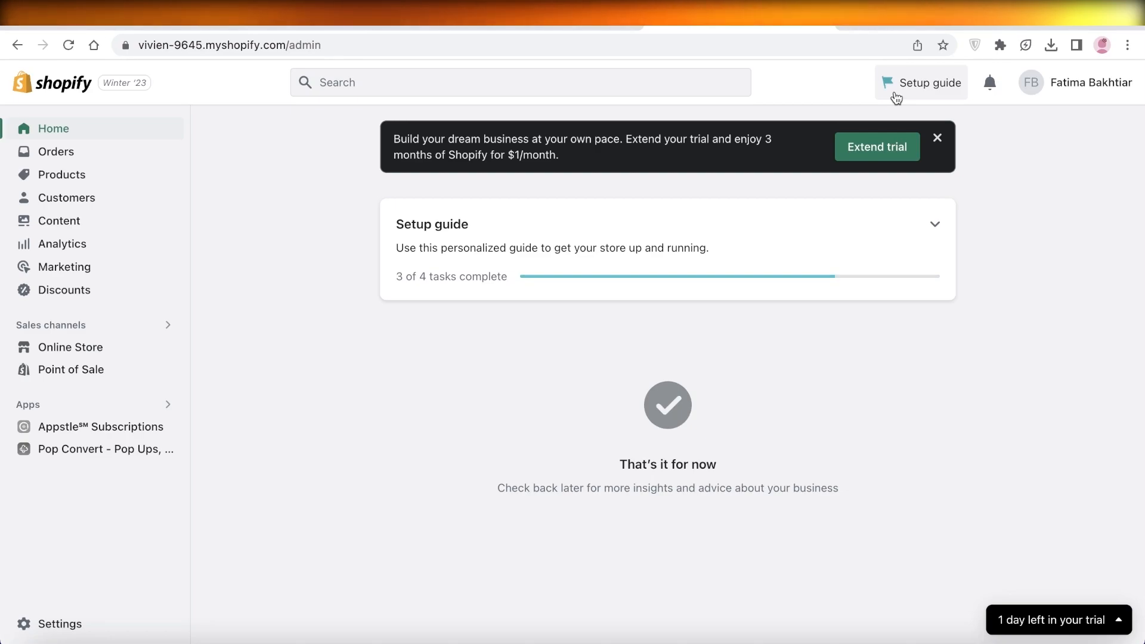
# Step: Look through the online storefront's home page and its Catalog page, and return to the home page
pyautogui.click(924, 26)
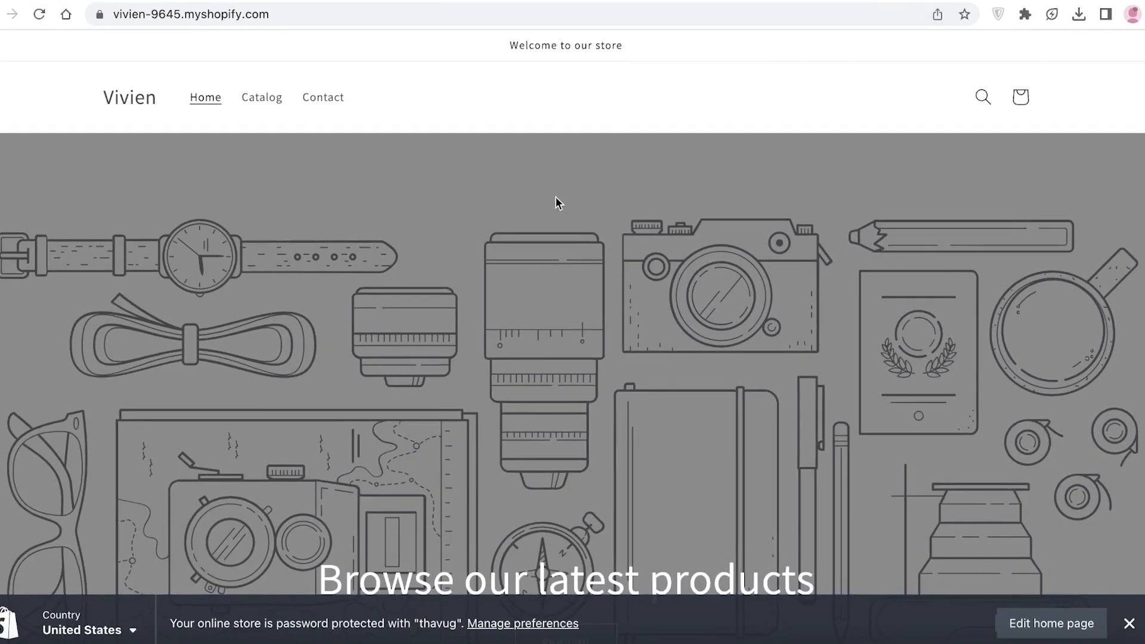
pyautogui.scroll(-10, 542, 242)
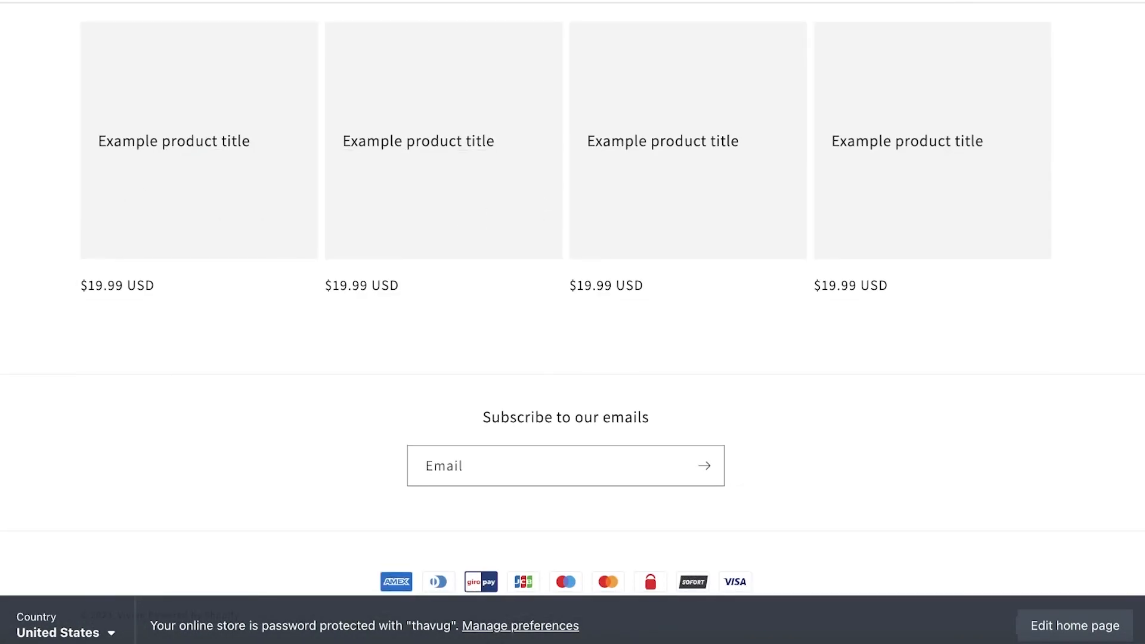
pyautogui.scroll(12, 543, 241)
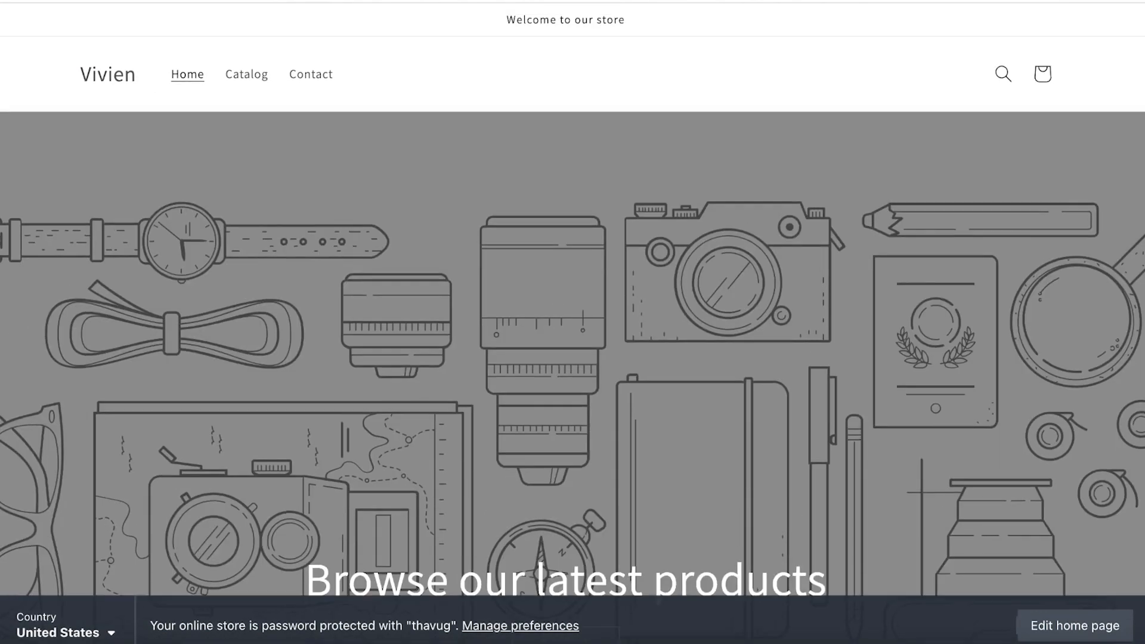
pyautogui.moveTo(237, 78); pyautogui.dragTo(253, 74)
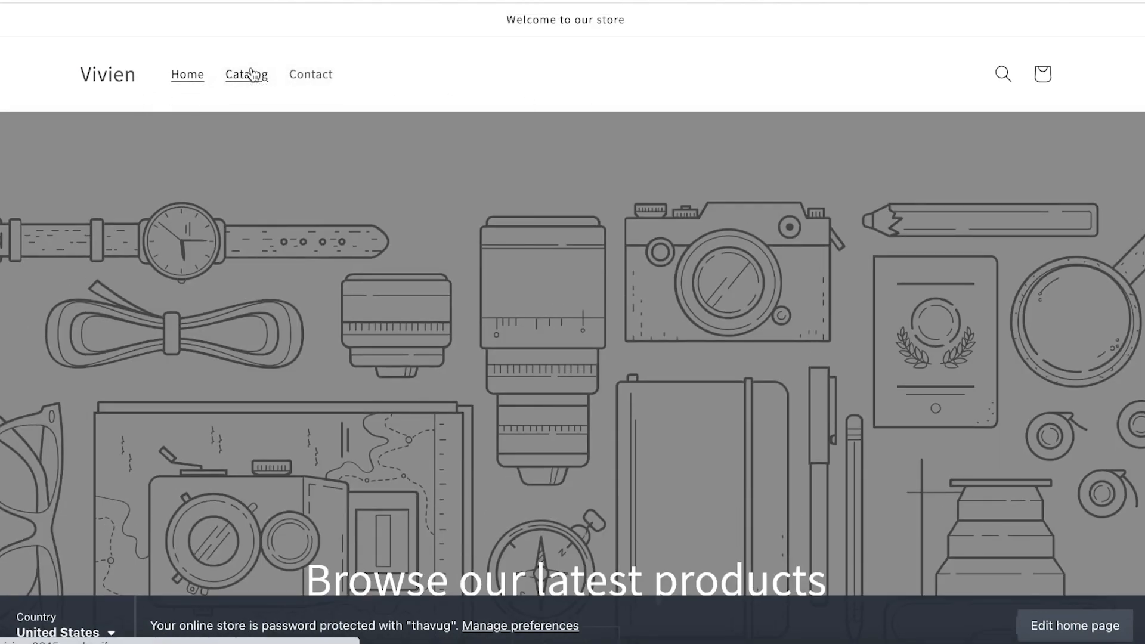
pyautogui.click(252, 73)
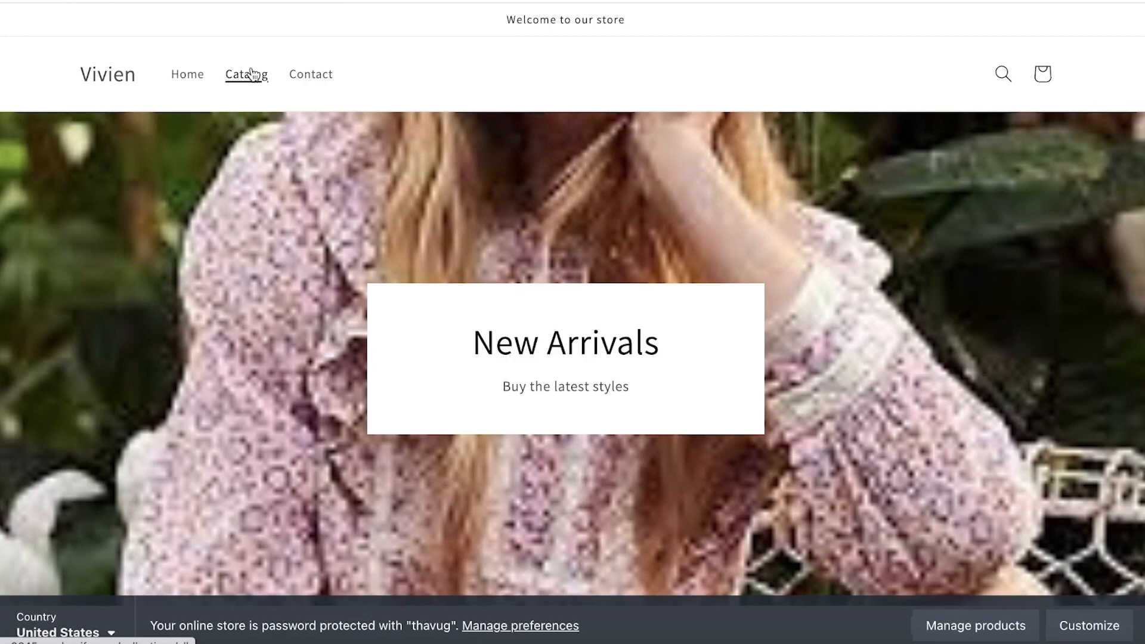
pyautogui.scroll(-10, 235, 112)
pyautogui.scroll(10, 242, 122)
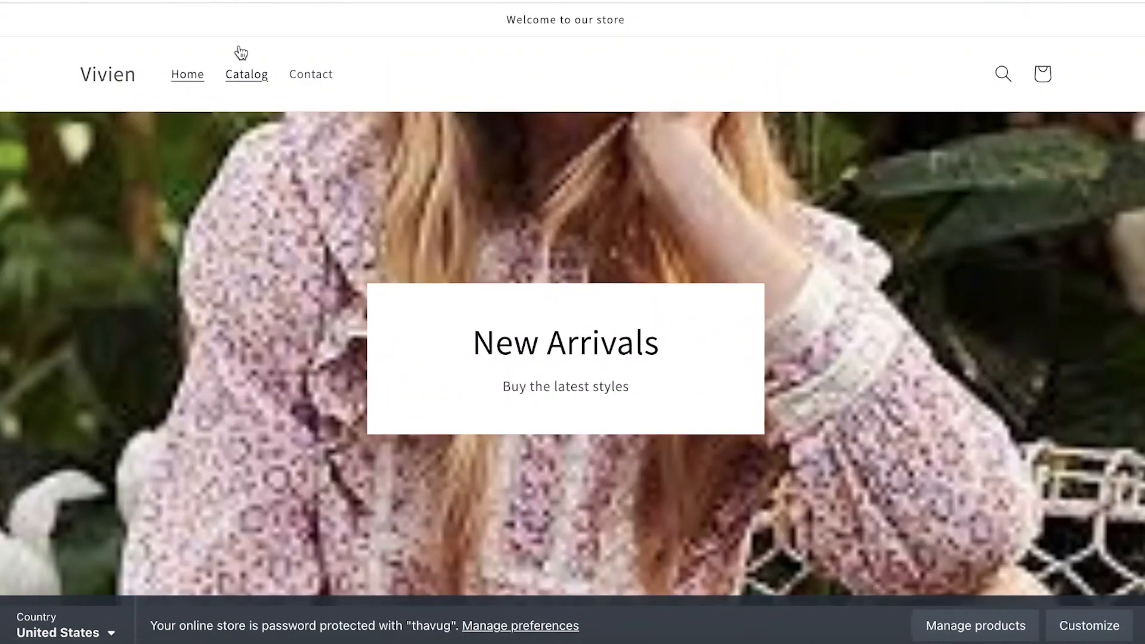
pyautogui.click(210, 82)
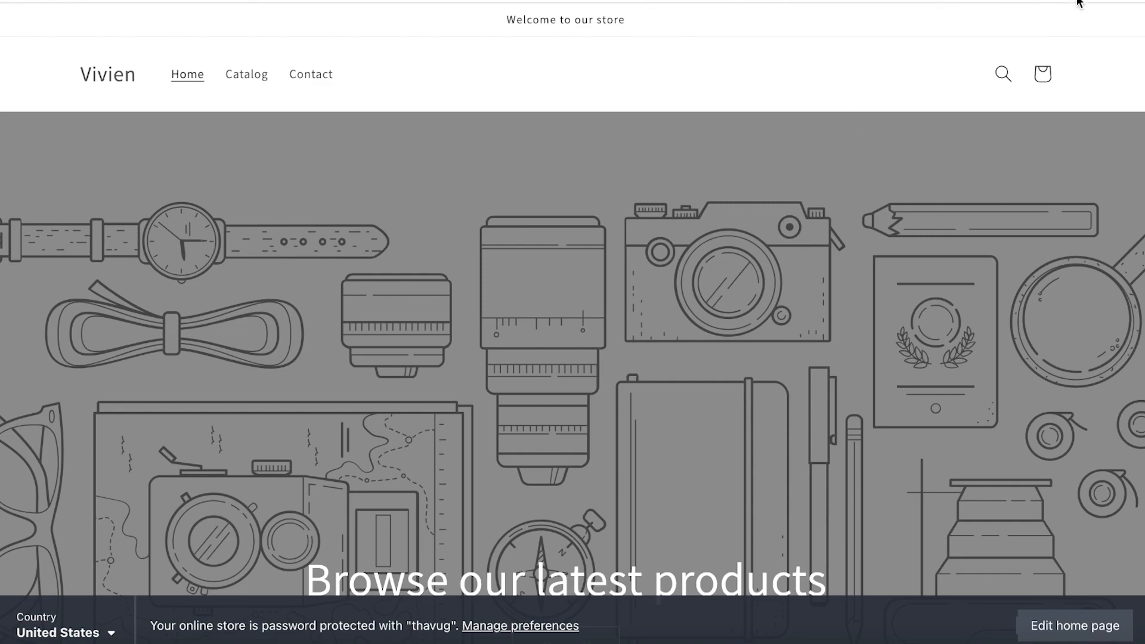
# Step: Open Canva in a new browser tab
pyautogui.hotkey('ctrl', 't')
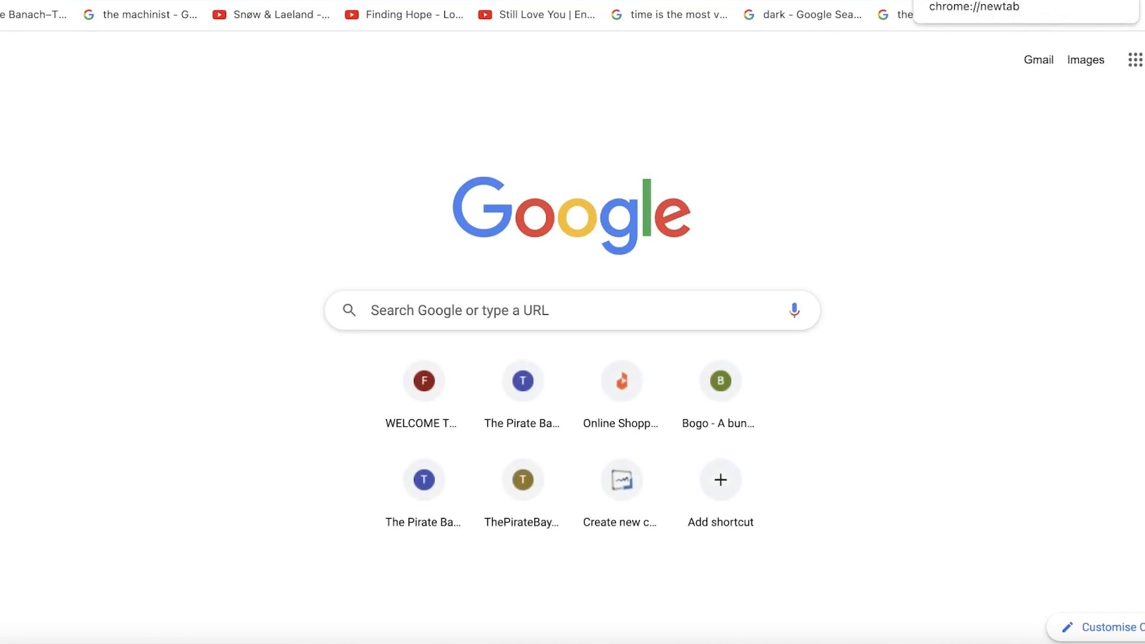
pyautogui.write('can')
pyautogui.press('Return')
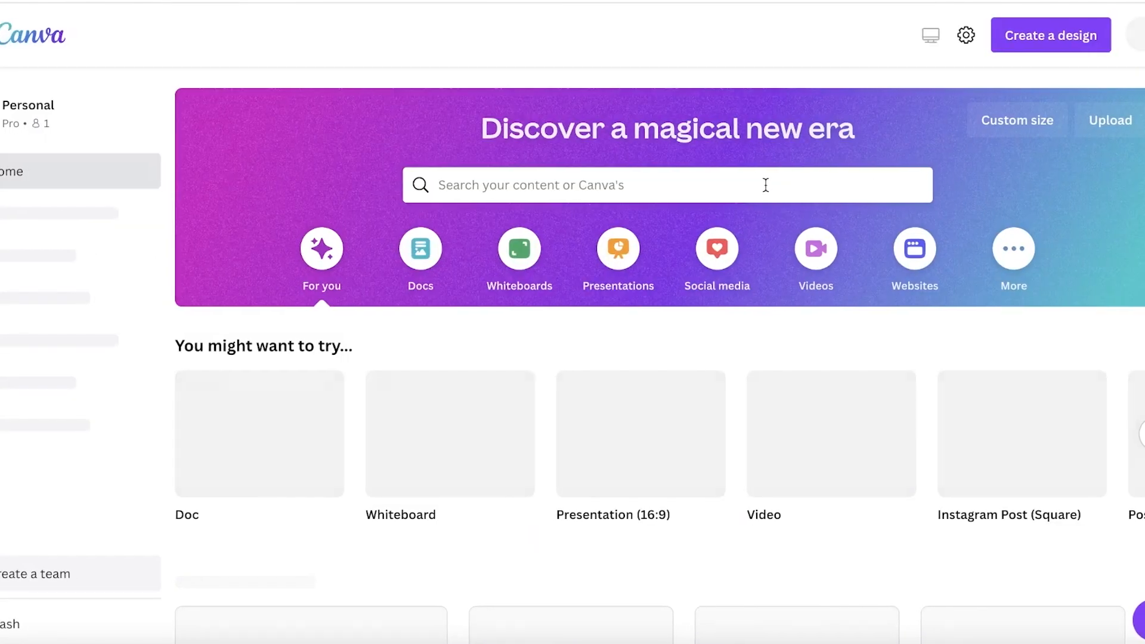
# Step: Search the templates for "banner" and open the Blue Pink Modern Special Offer Sale Banner for customizing
pyautogui.click(743, 184)
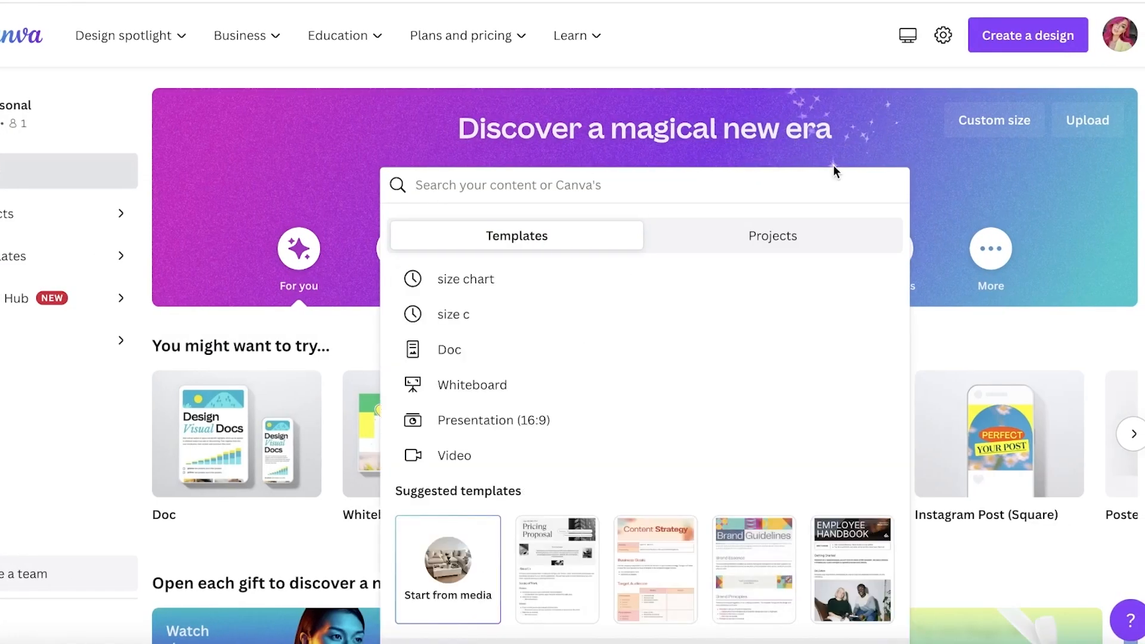
pyautogui.write('banner')
pyautogui.press('Return')
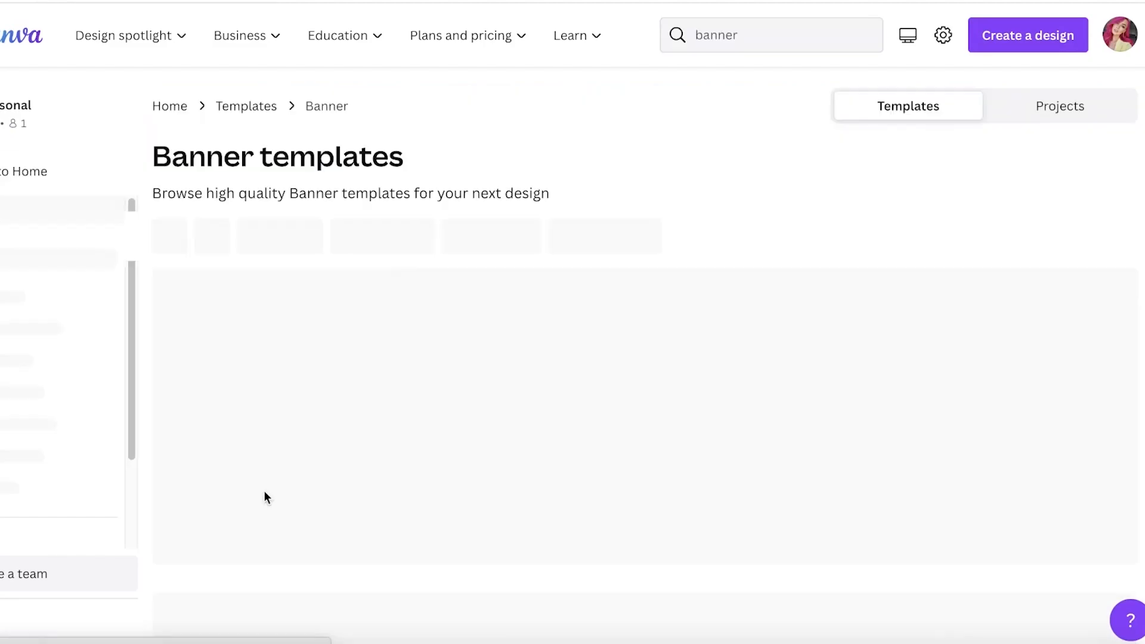
pyautogui.scroll(-3, 264, 490)
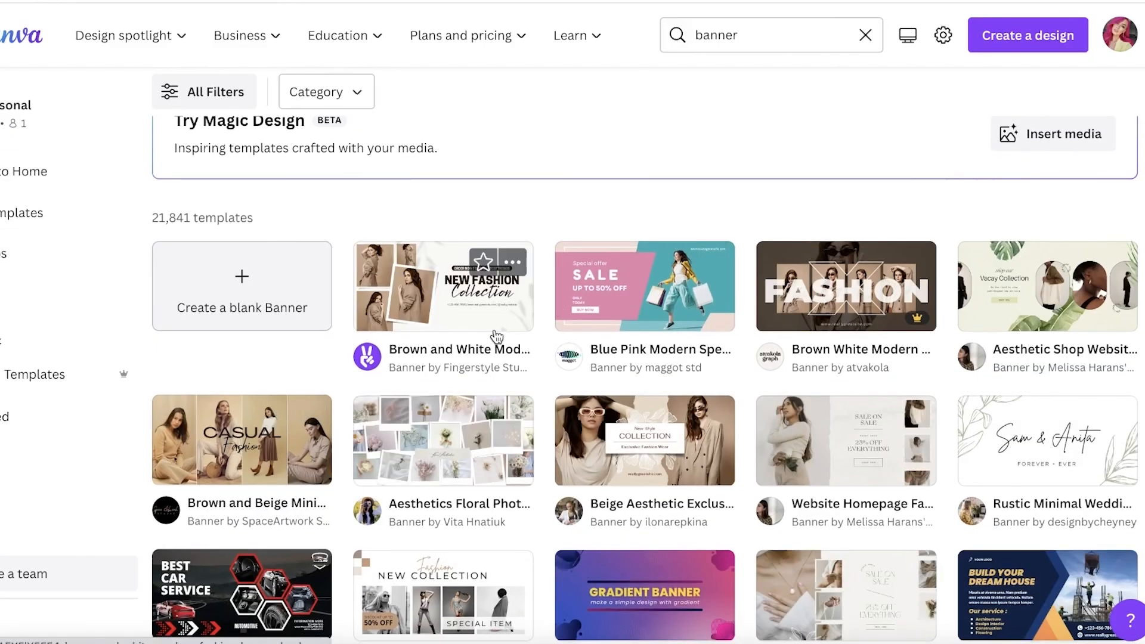
pyautogui.click(652, 282)
pyautogui.click(832, 221)
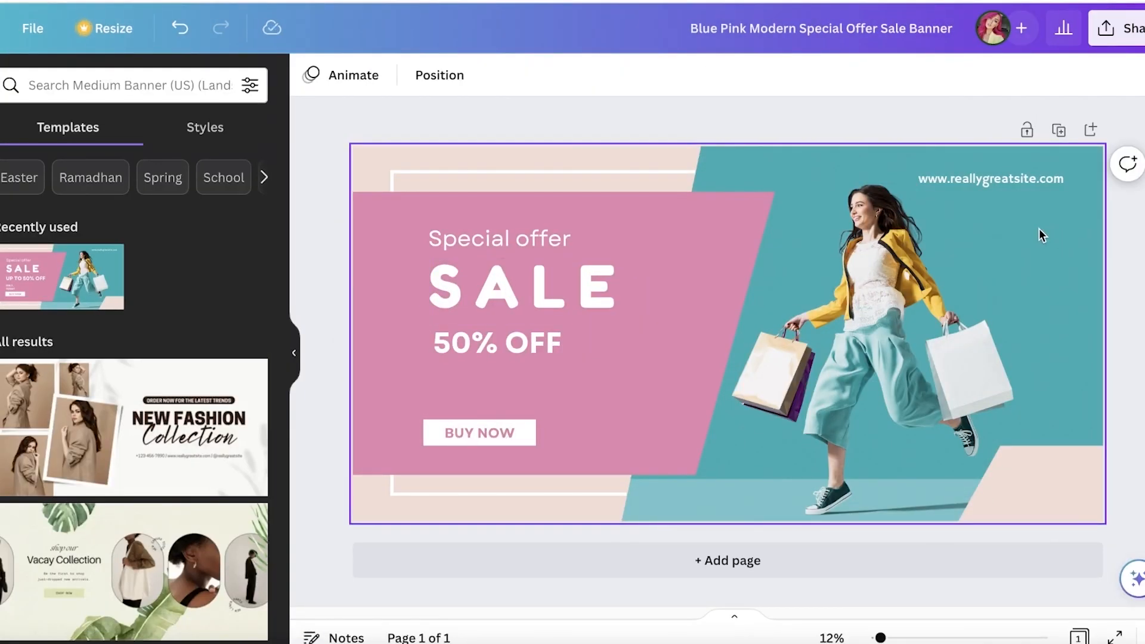
# Step: Replace the banner's shopping-woman photo with a colourful "led light" photo, enlarged to cover the emptied area
pyautogui.click(1039, 233)
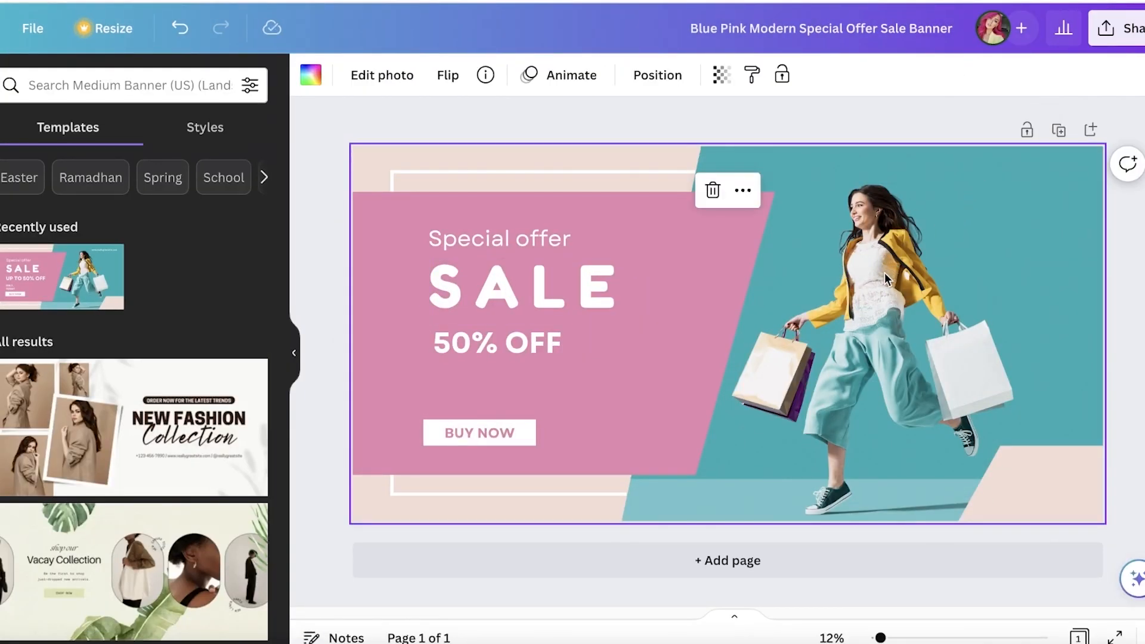
pyautogui.press('Delete')
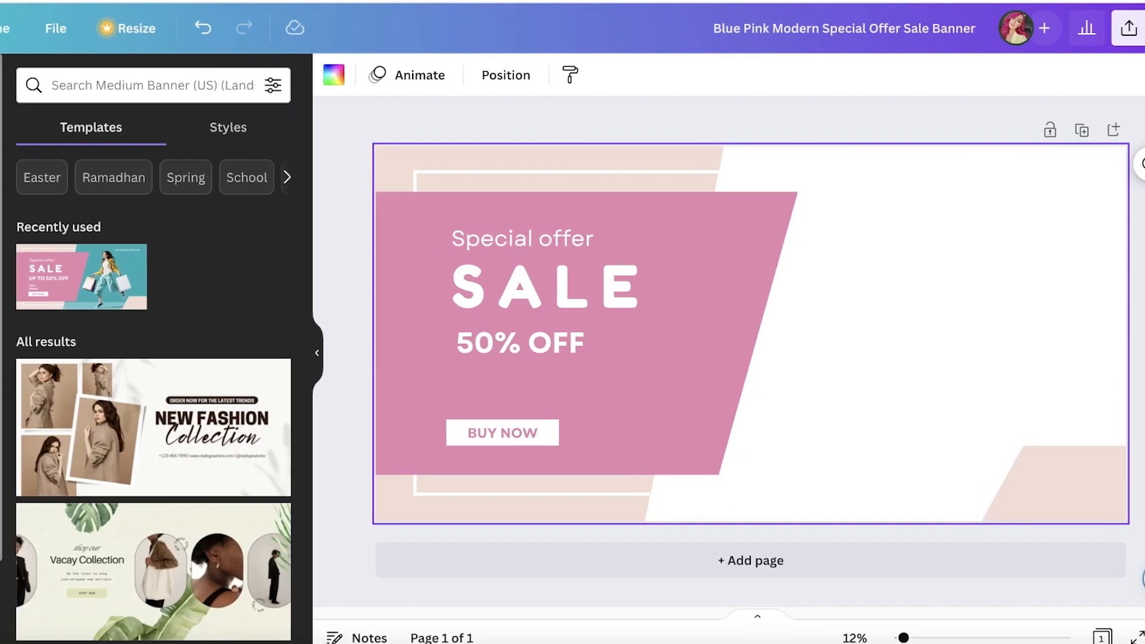
pyautogui.click(0, 171)
pyautogui.click(136, 86)
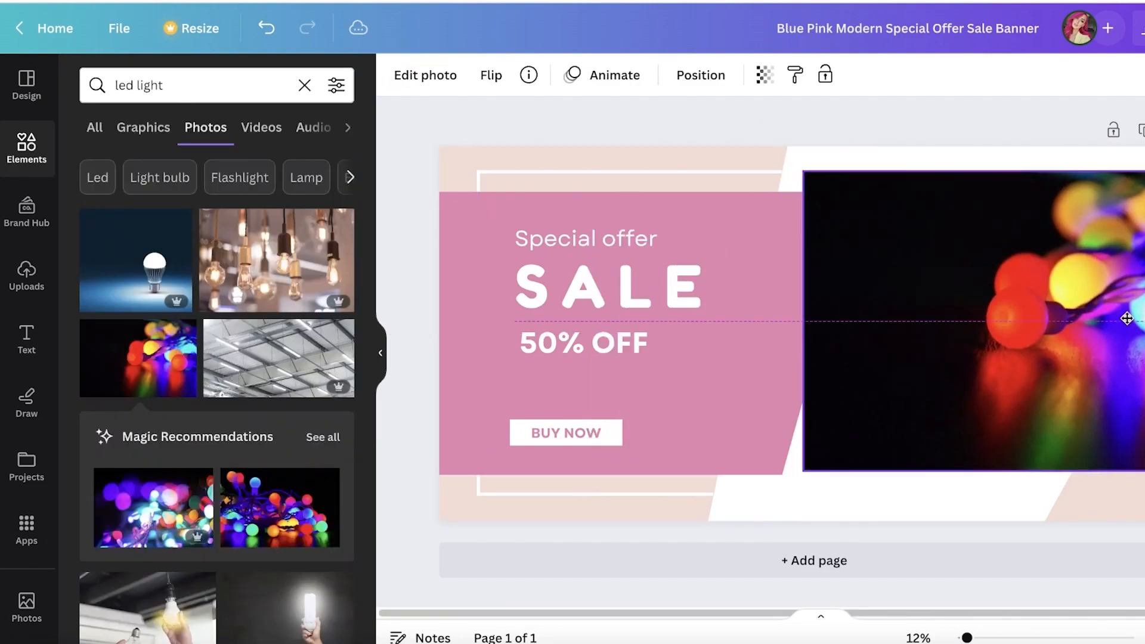
pyautogui.moveTo(1125, 312); pyautogui.dragTo(1073, 294)
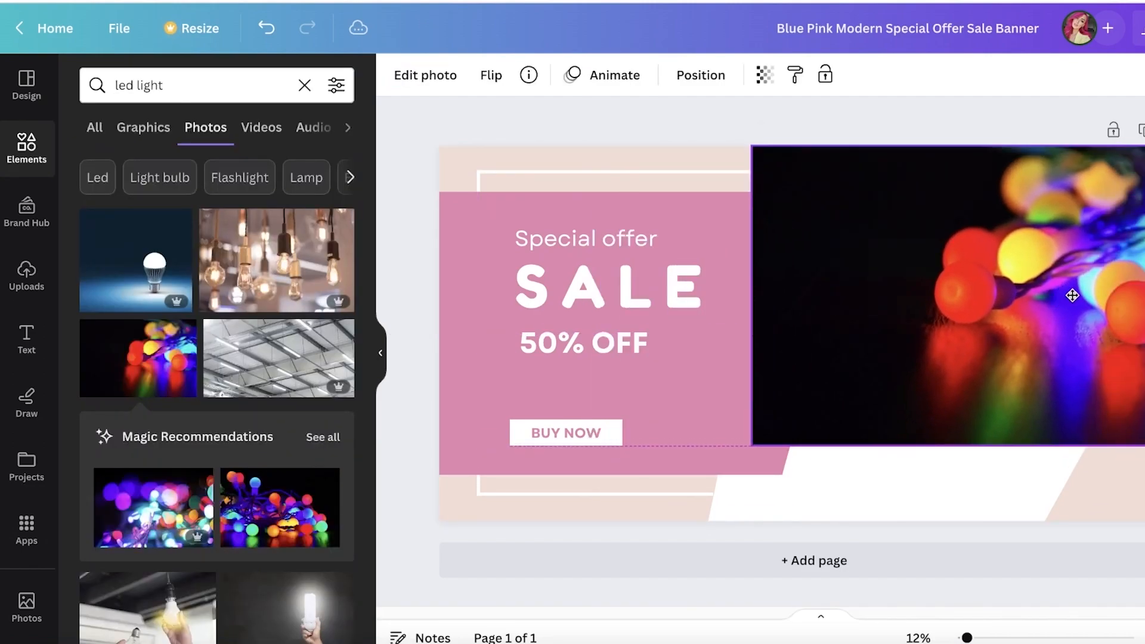
pyautogui.moveTo(751, 446); pyautogui.dragTo(587, 555)
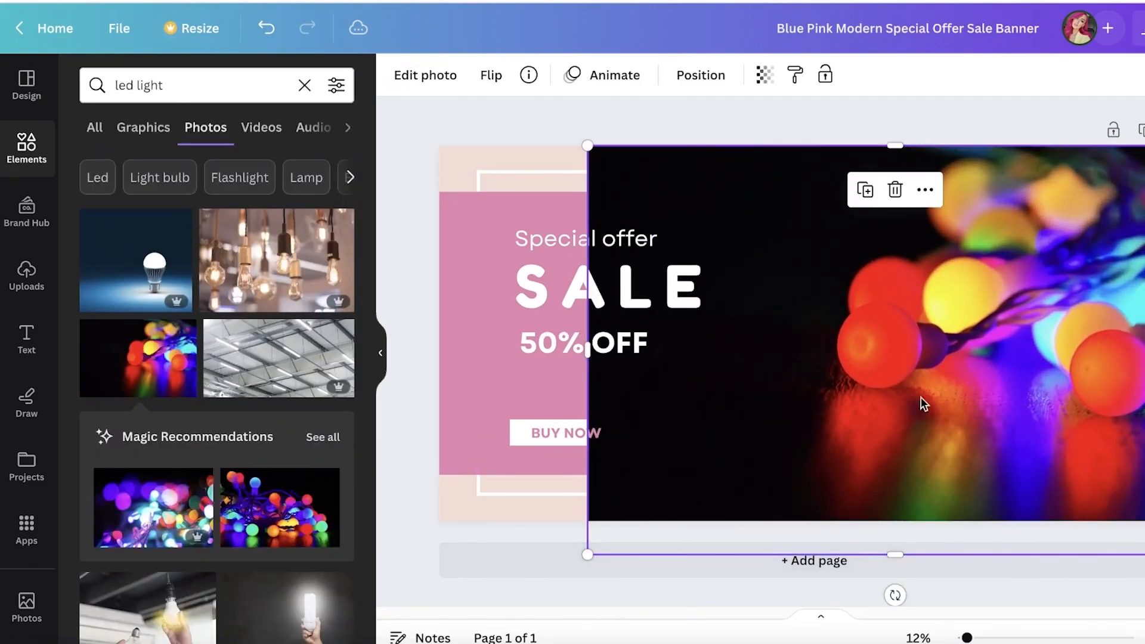
# Step: Send the LED light photo behind the banner's pink and beige shapes
pyautogui.rightClick(989, 374)
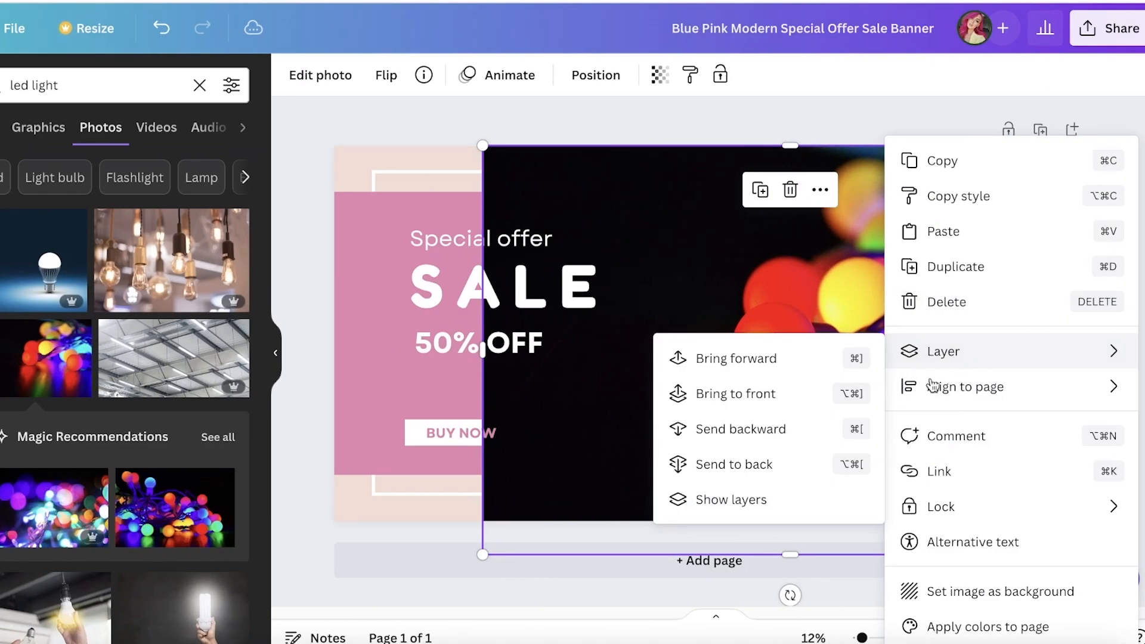
pyautogui.moveTo(885, 353)
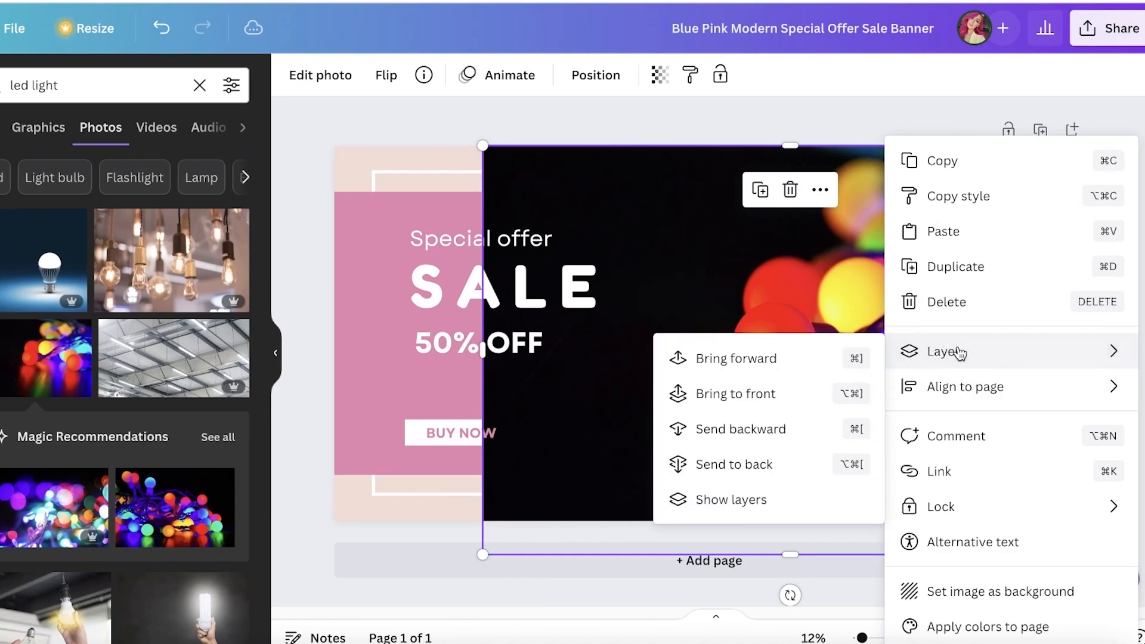
pyautogui.click(707, 442)
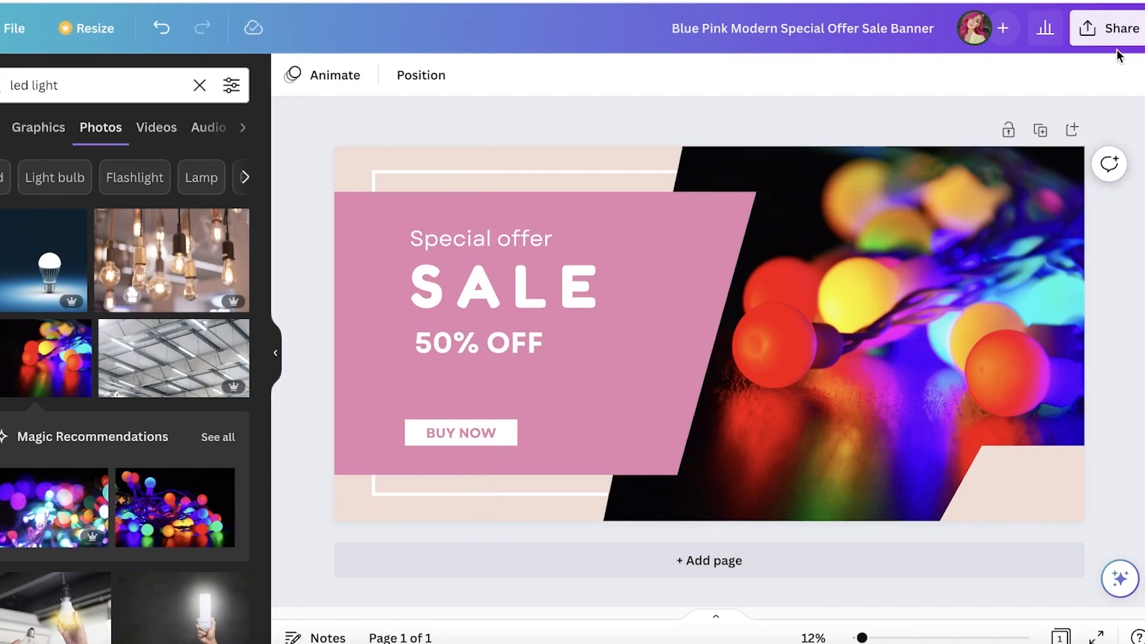
# Step: Download the finished banner as a PNG
pyautogui.click(1108, 36)
pyautogui.click(860, 474)
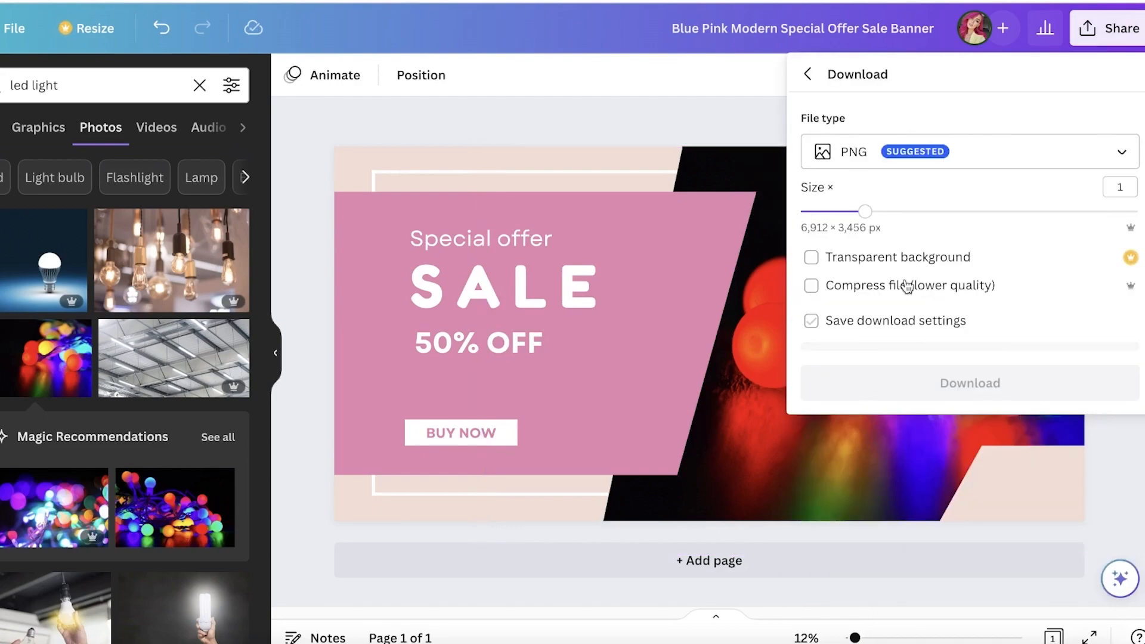
pyautogui.click(895, 371)
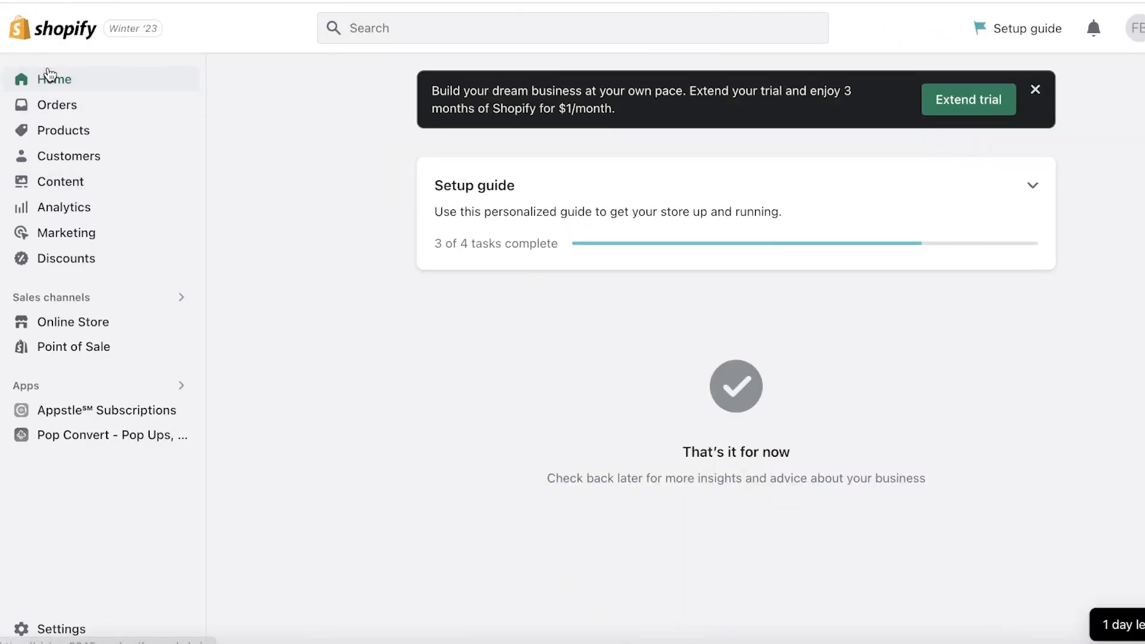
# Step: Switch to the Shopify admin and start a product titled "Led Light Bulb" with the description "Project Starts into your walls"
pyautogui.click(53, 136)
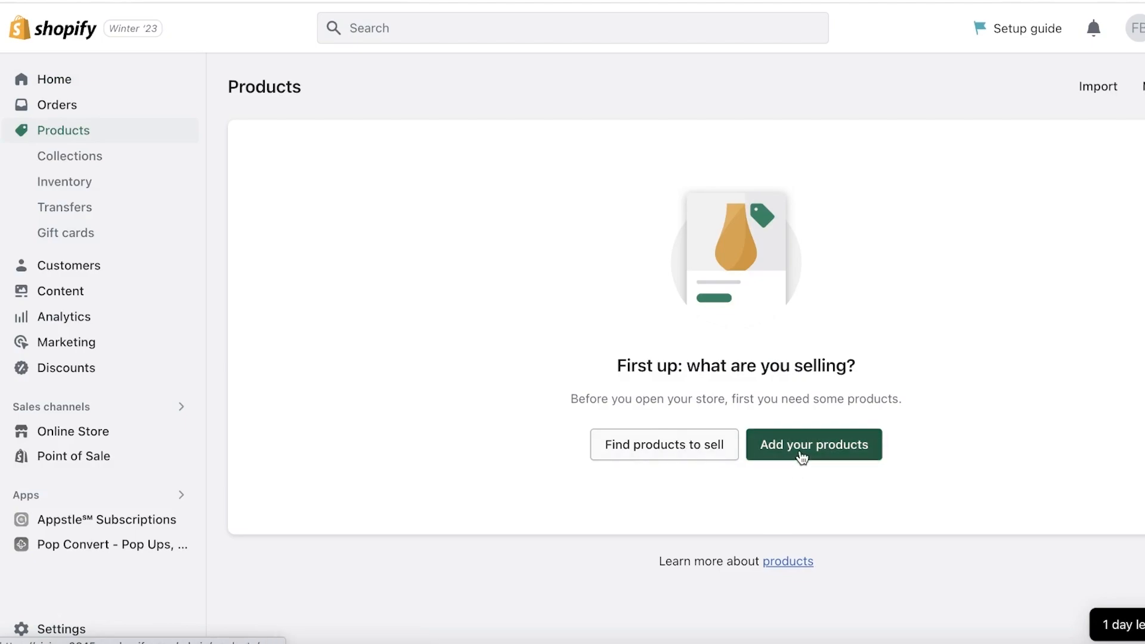
pyautogui.click(801, 456)
pyautogui.click(551, 179)
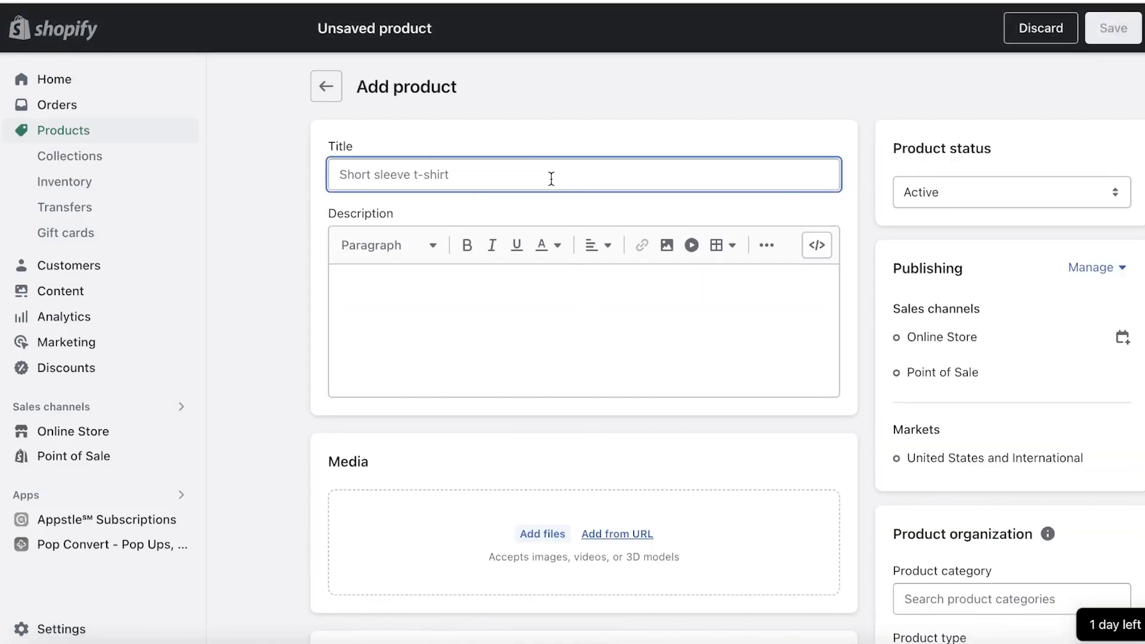
pyautogui.write('Led')
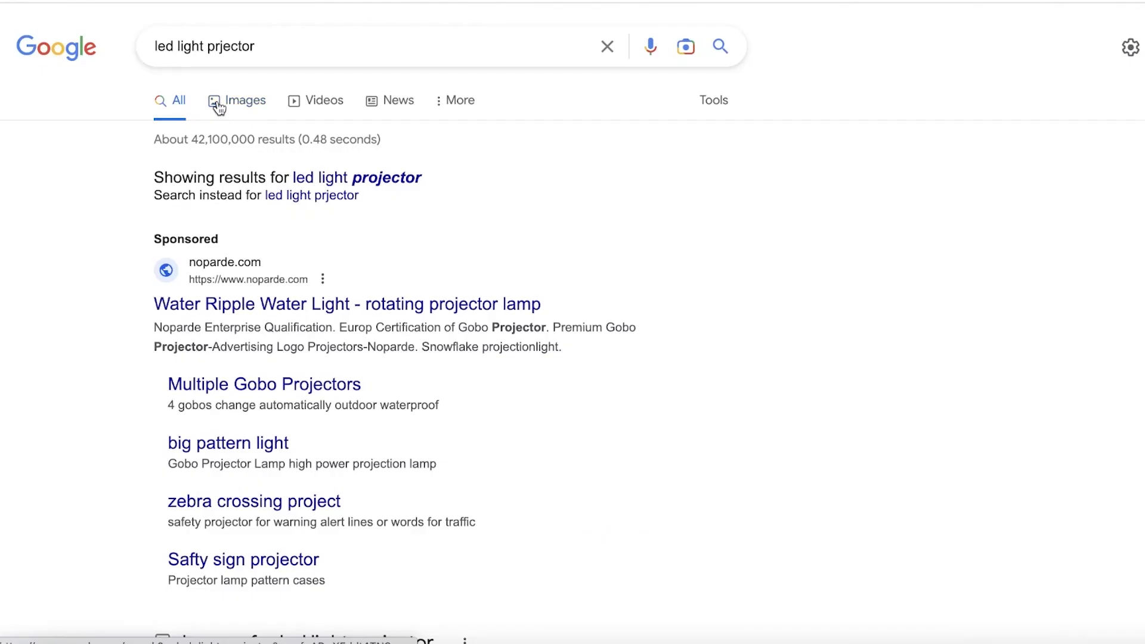
# Step: In the Google Images results for "led light projector", save the Desertcart galaxy projector image to Downloads as "download (2)"
pyautogui.click(217, 100)
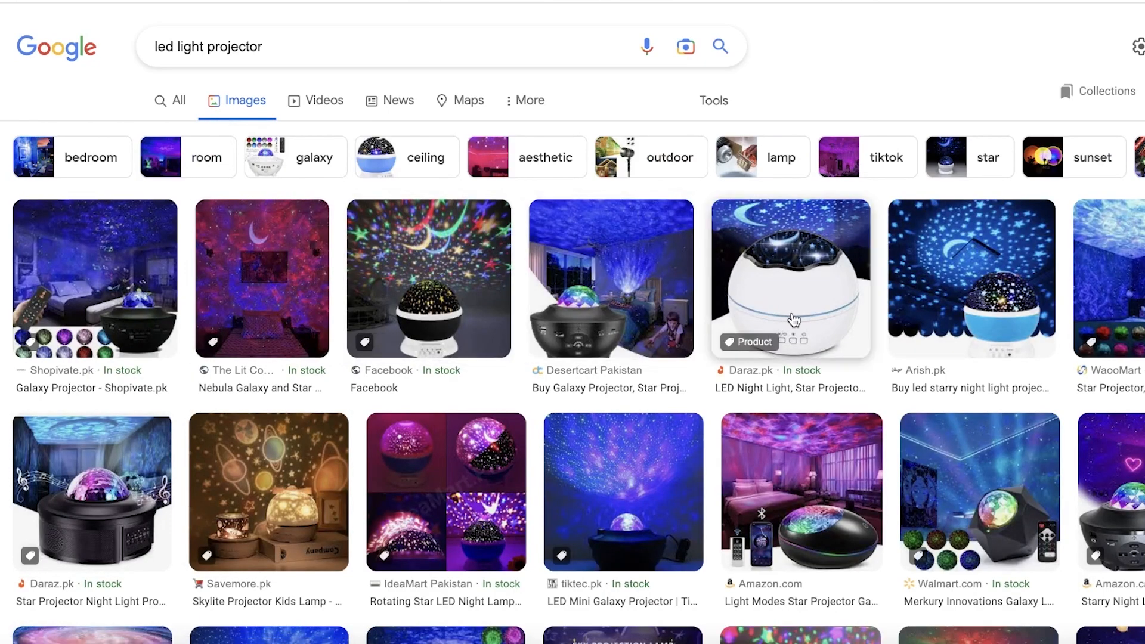
pyautogui.click(662, 322)
pyautogui.rightClick(932, 338)
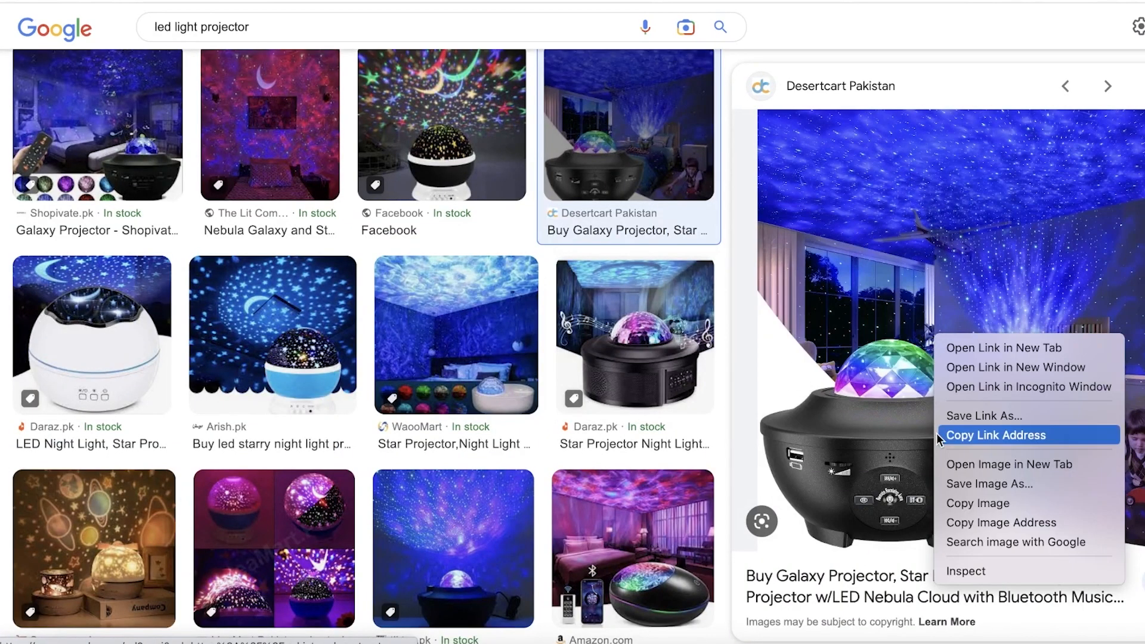
pyautogui.click(965, 484)
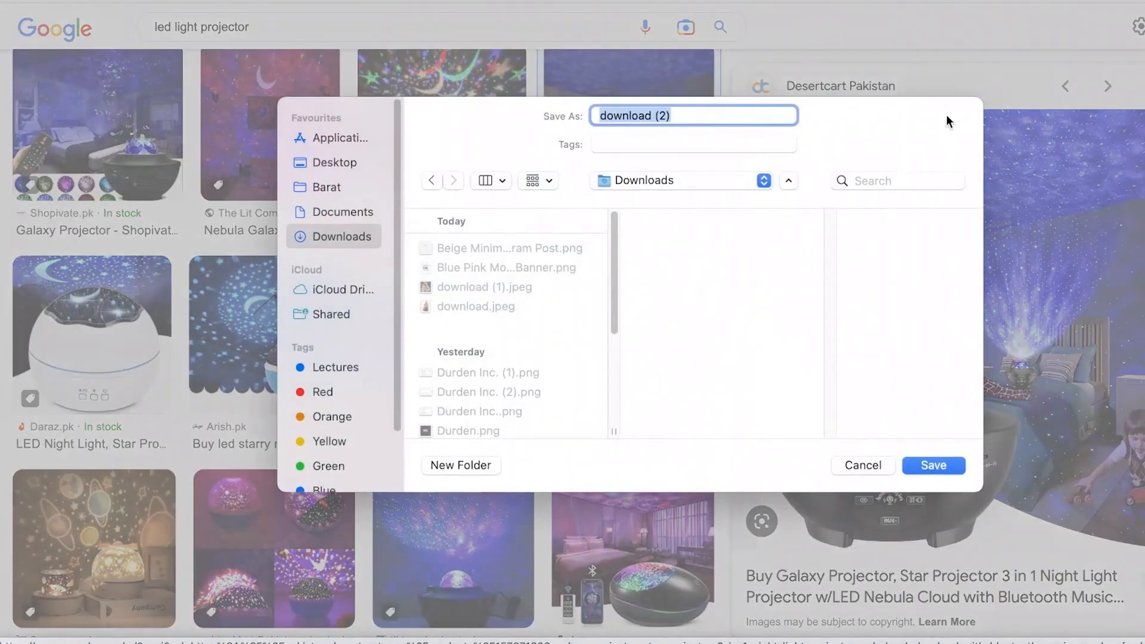
pyautogui.click(934, 464)
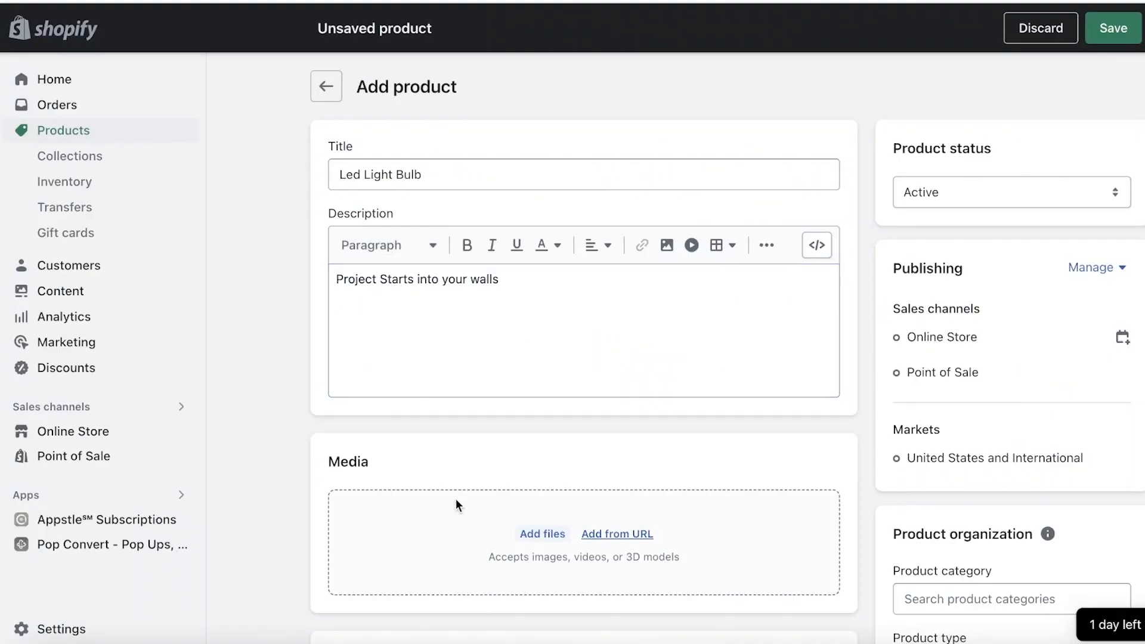
# Step: Upload download (2).jpeg from Downloads as the new Shopify product's media
pyautogui.click(543, 533)
pyautogui.click(376, 268)
pyautogui.click(482, 213)
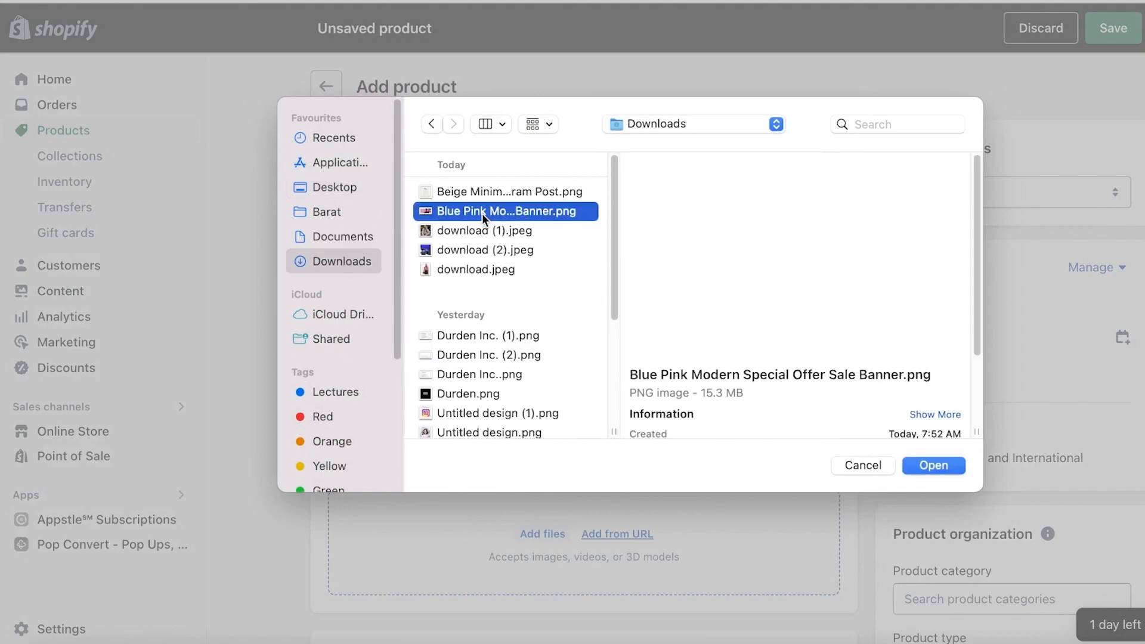
pyautogui.click(484, 250)
pyautogui.click(934, 465)
# Step: Set the product's price to $30
pyautogui.scroll(-8, 678, 382)
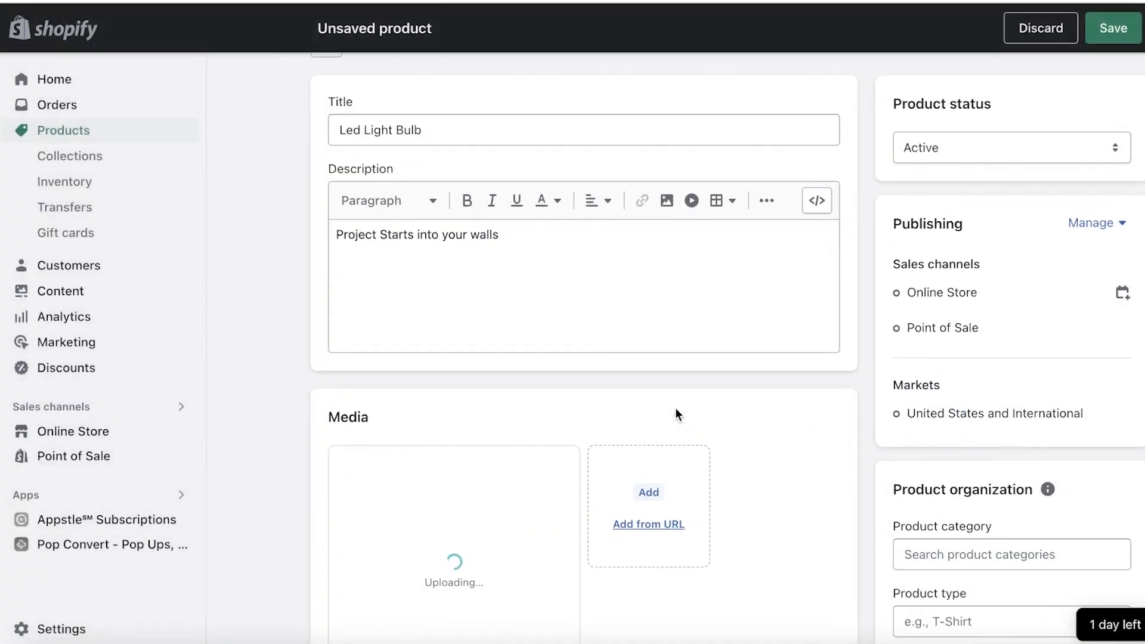
pyautogui.click(414, 345)
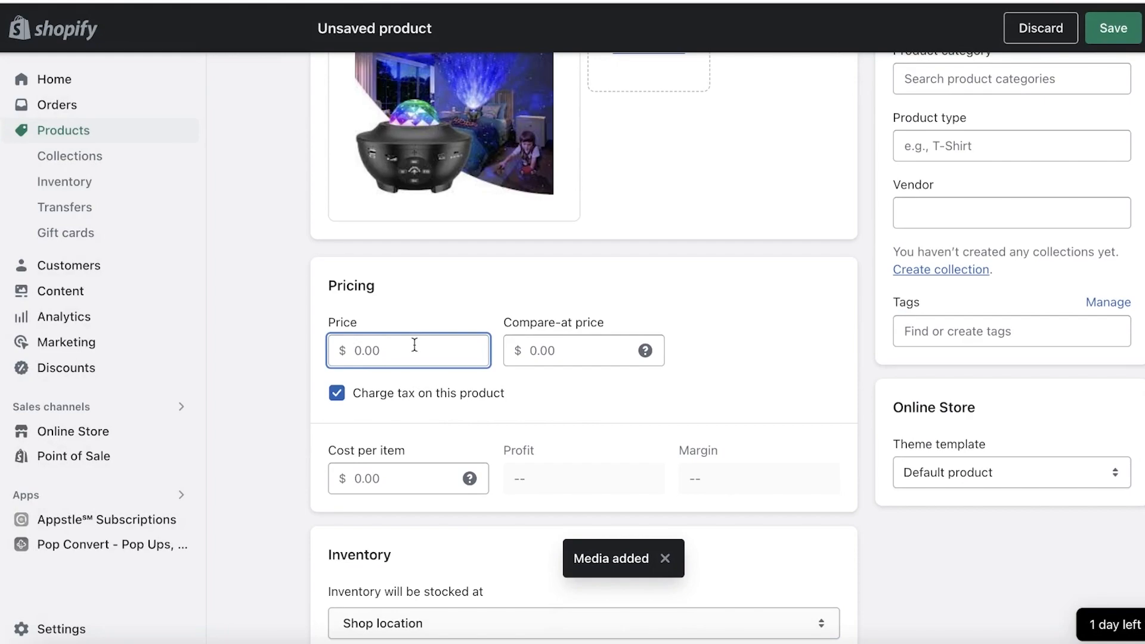
pyautogui.write('30')
pyautogui.click(704, 401)
pyautogui.click(463, 360)
pyautogui.scroll(-7, 444, 339)
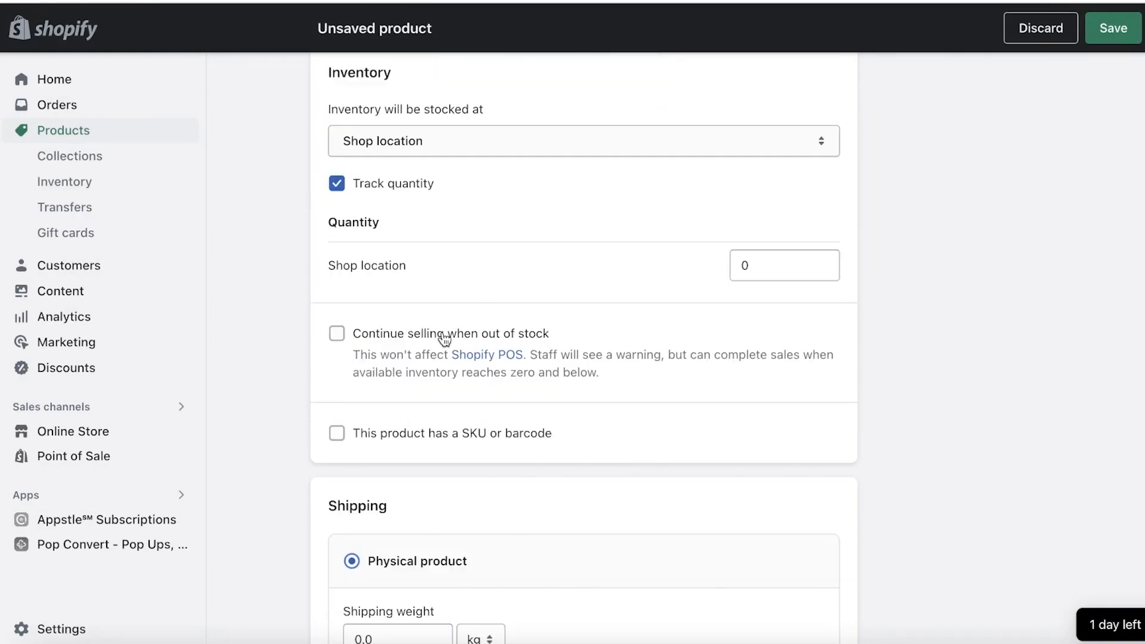
pyautogui.click(502, 156)
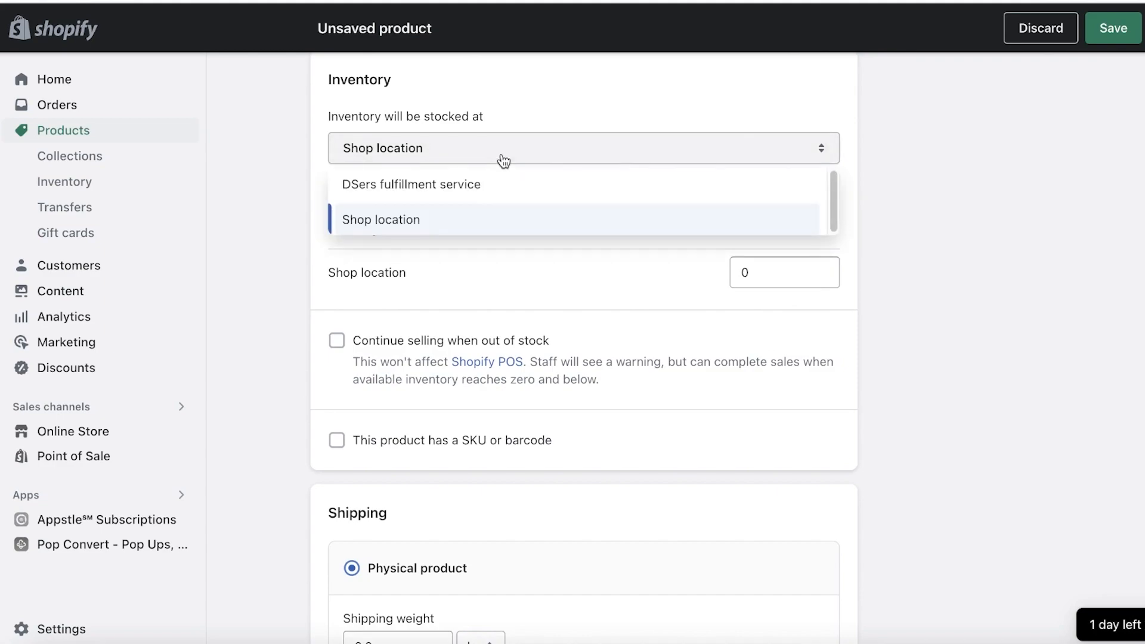
pyautogui.click(624, 85)
pyautogui.click(398, 190)
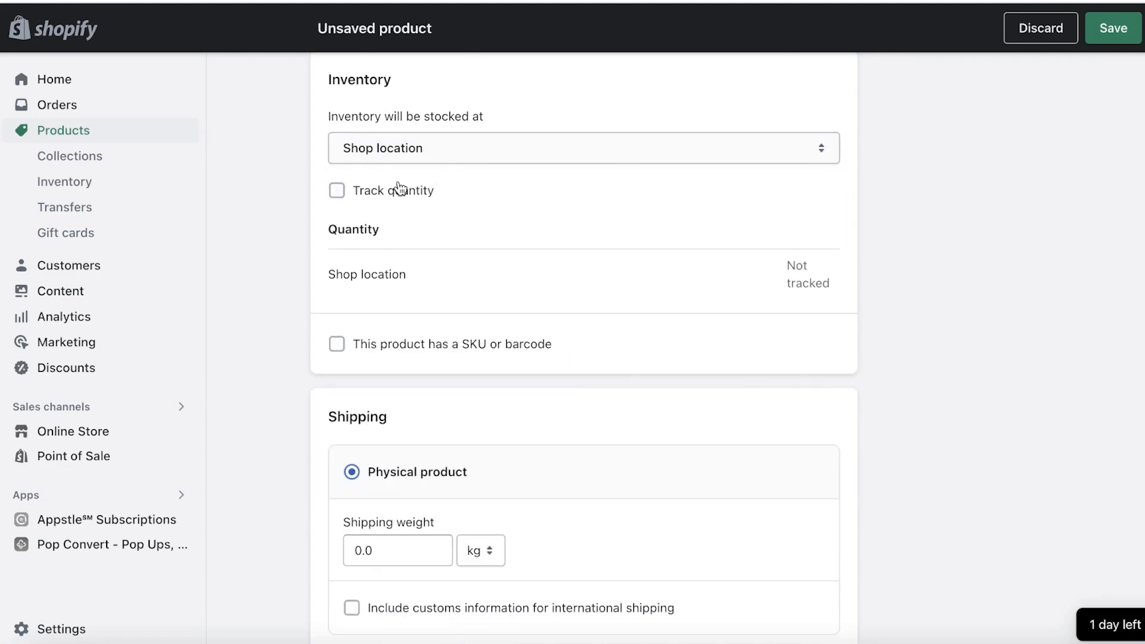
pyautogui.click(399, 189)
# Step: Turn on quantity tracking for the LED light product, set its shop location stock to 10, and save the product
pyautogui.click(792, 272)
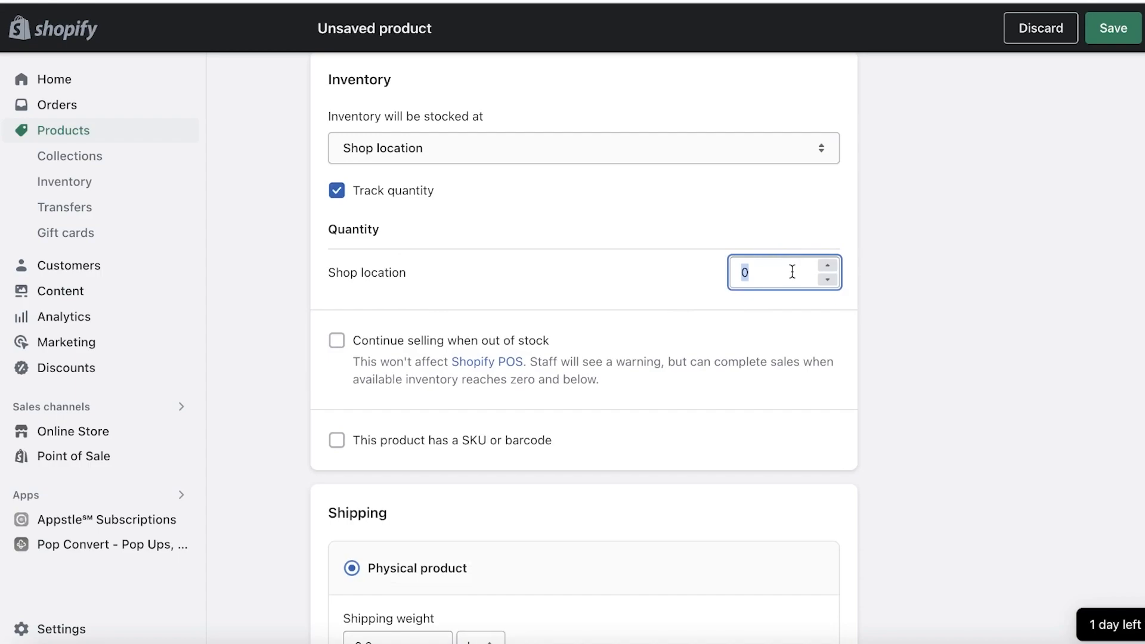
pyautogui.press('Return')
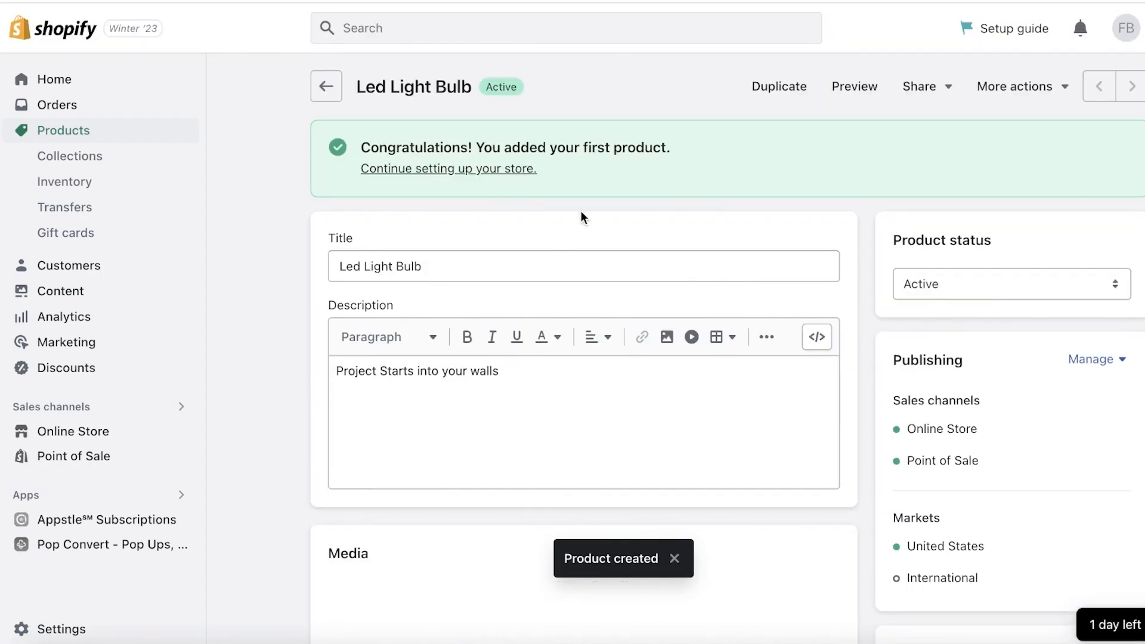
pyautogui.scroll(-7, 587, 214)
pyautogui.scroll(-8, 583, 267)
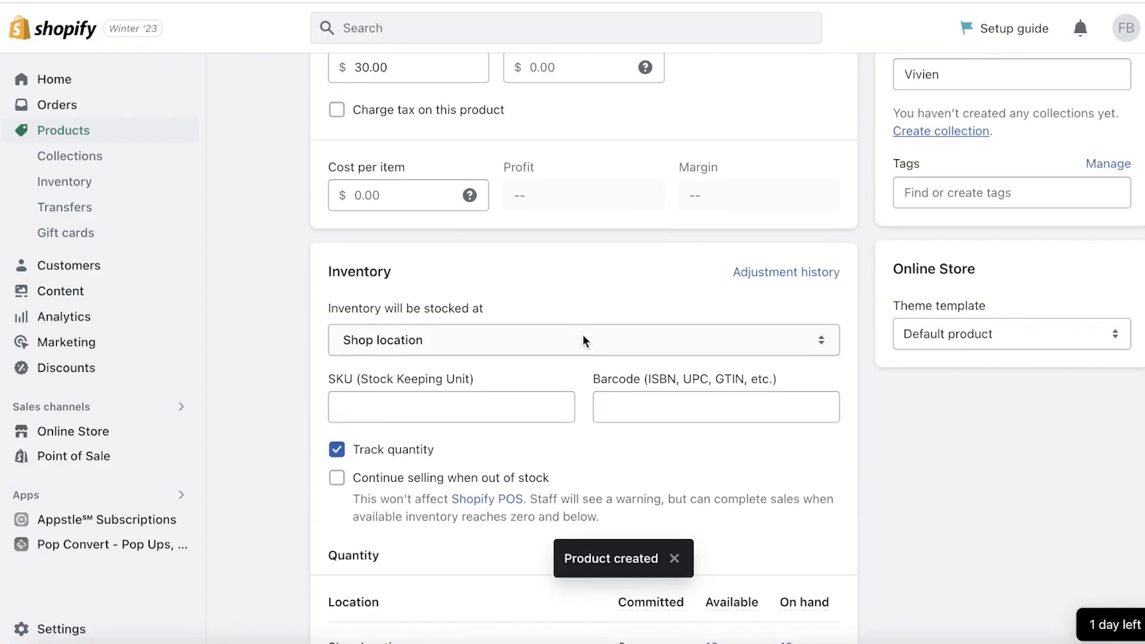
pyautogui.scroll(-5, 721, 382)
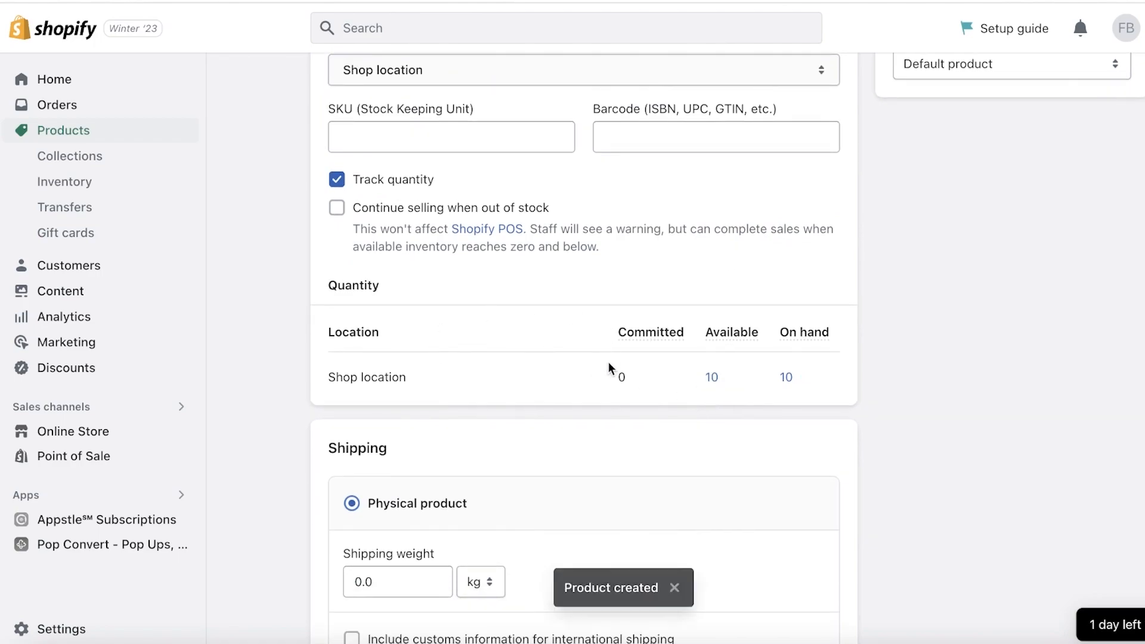
pyautogui.scroll(-4, 477, 387)
pyautogui.scroll(-7, 421, 339)
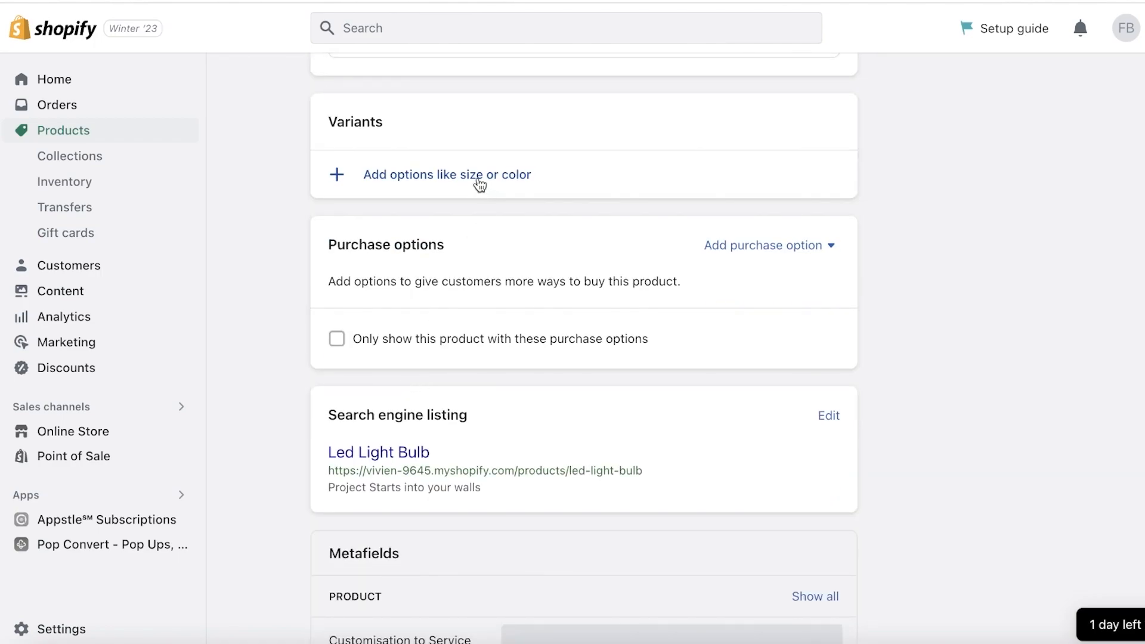
pyautogui.scroll(1, 471, 177)
pyautogui.scroll(15, 968, 212)
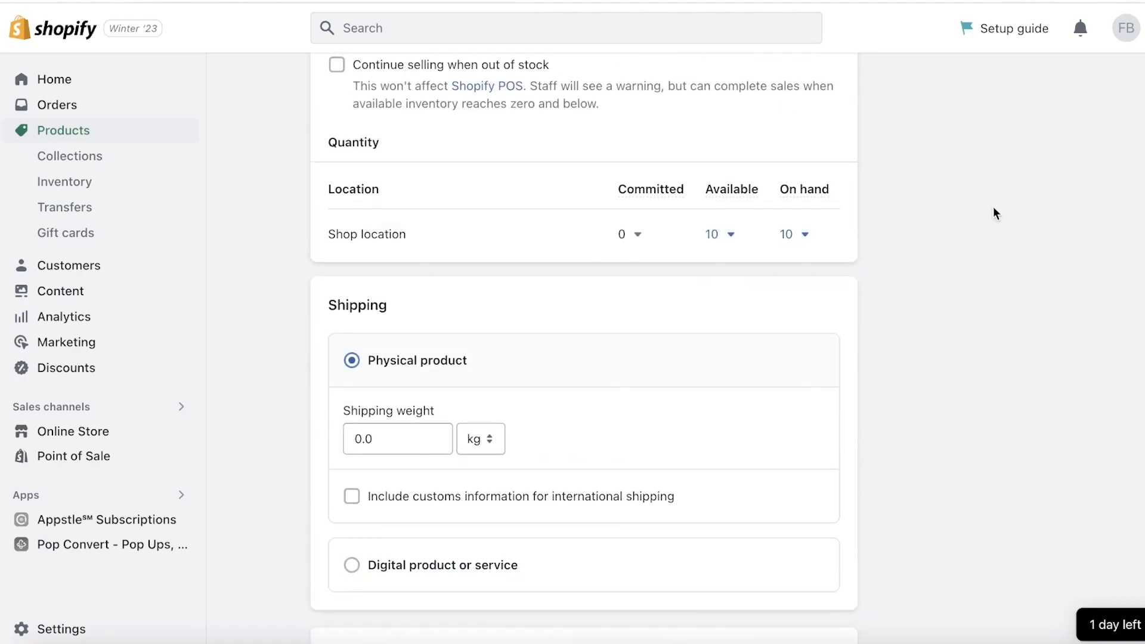
pyautogui.click(42, 433)
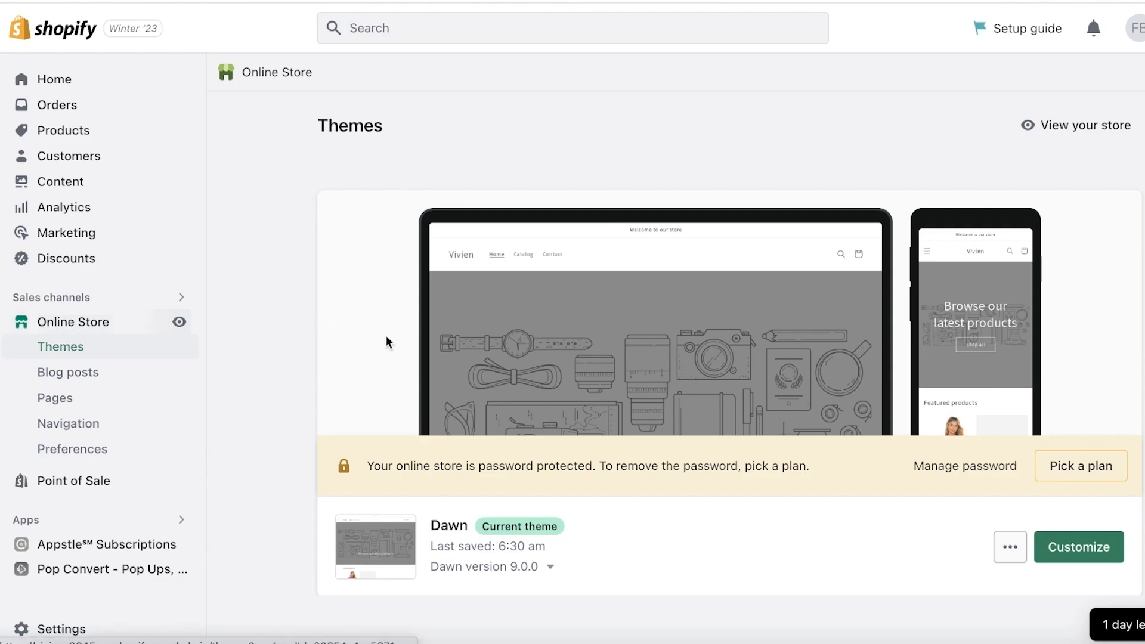
pyautogui.scroll(-3, 903, 516)
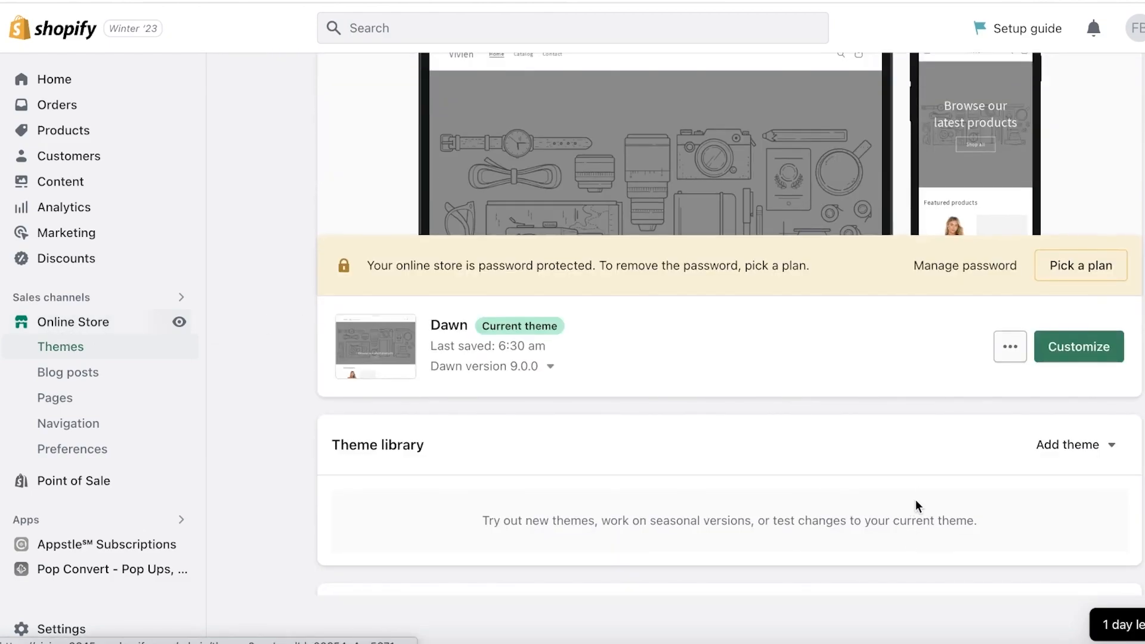
pyautogui.click(1055, 346)
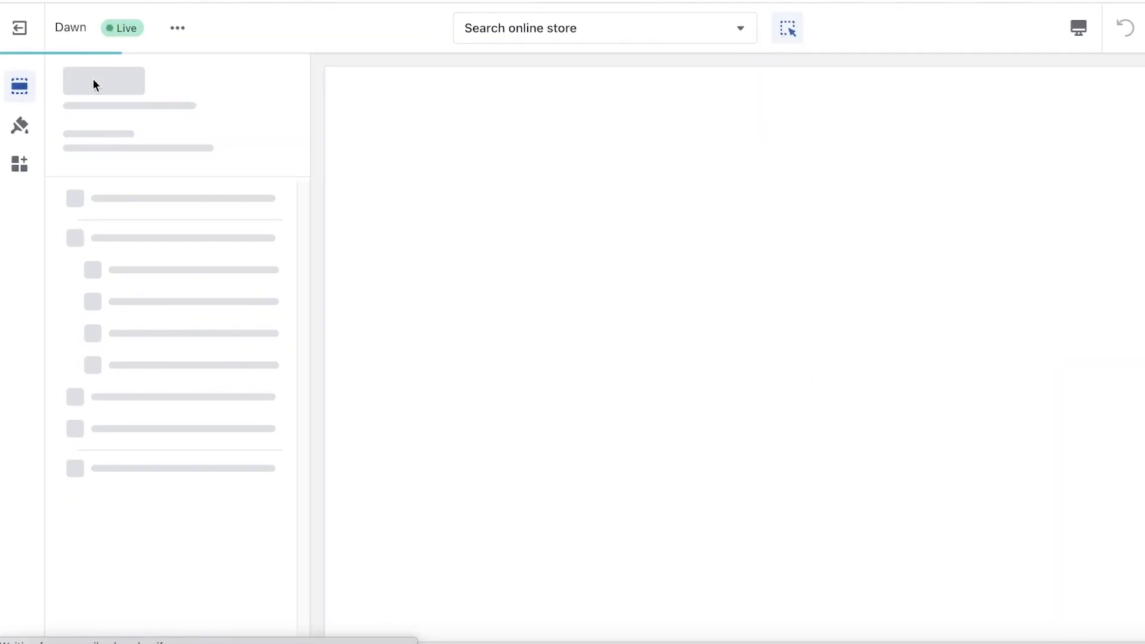
pyautogui.click(24, 28)
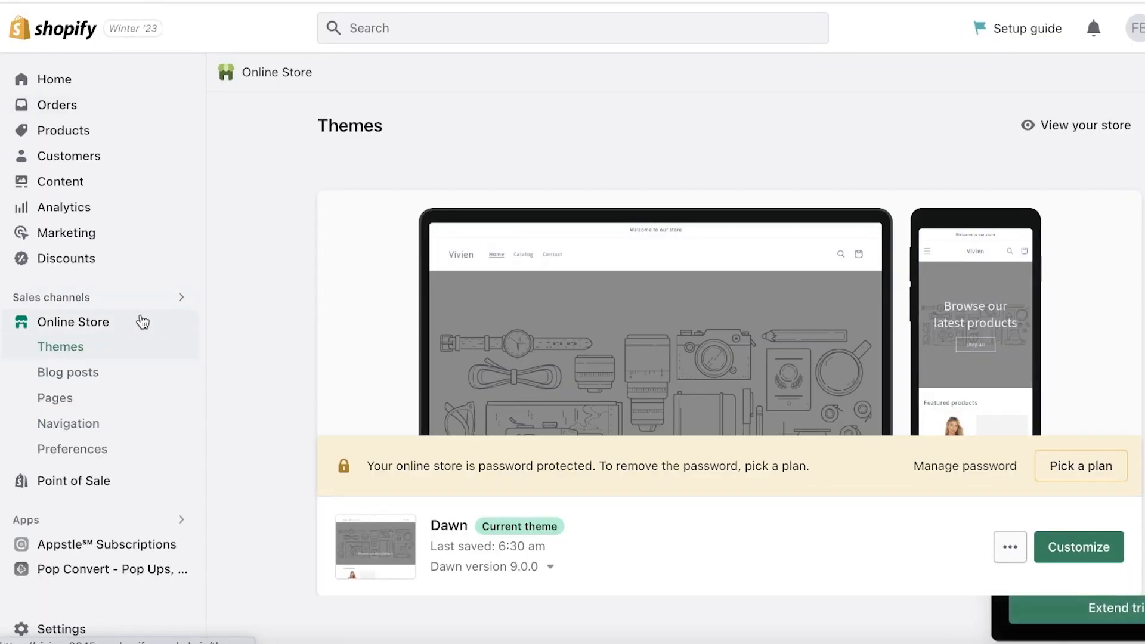
# Step: Delete the New Arrivals, Size Chart and Contact pages from the online store
pyautogui.click(81, 401)
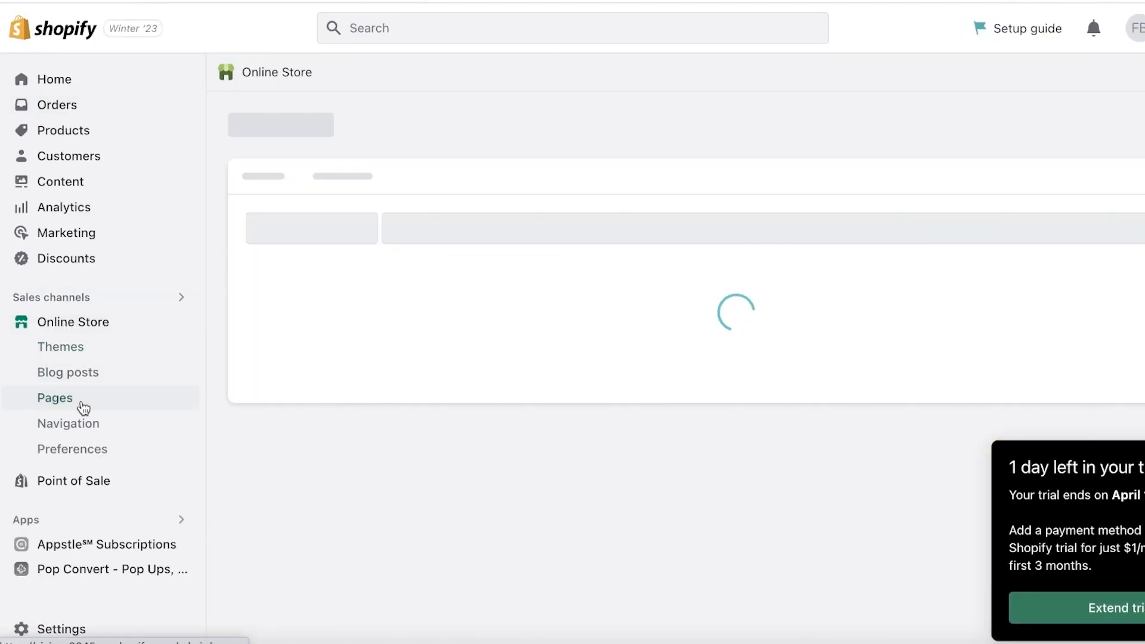
pyautogui.scroll(-1, 451, 347)
pyautogui.click(261, 394)
pyautogui.click(262, 451)
pyautogui.click(261, 509)
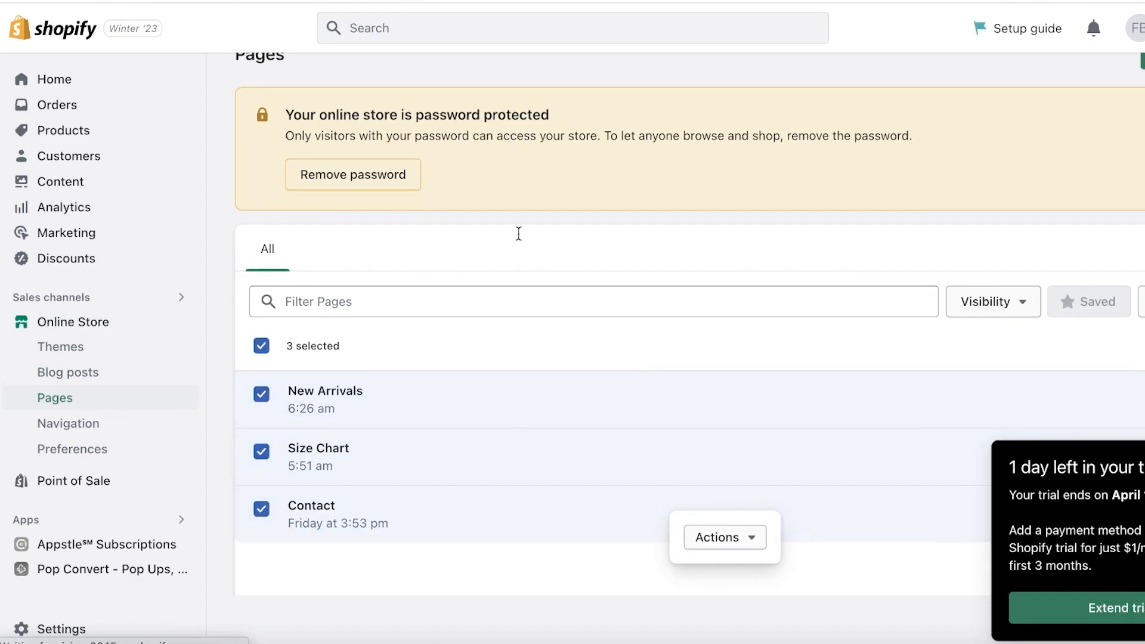
pyautogui.scroll(-1, 424, 259)
pyautogui.click(701, 553)
pyautogui.click(671, 519)
pyautogui.click(811, 388)
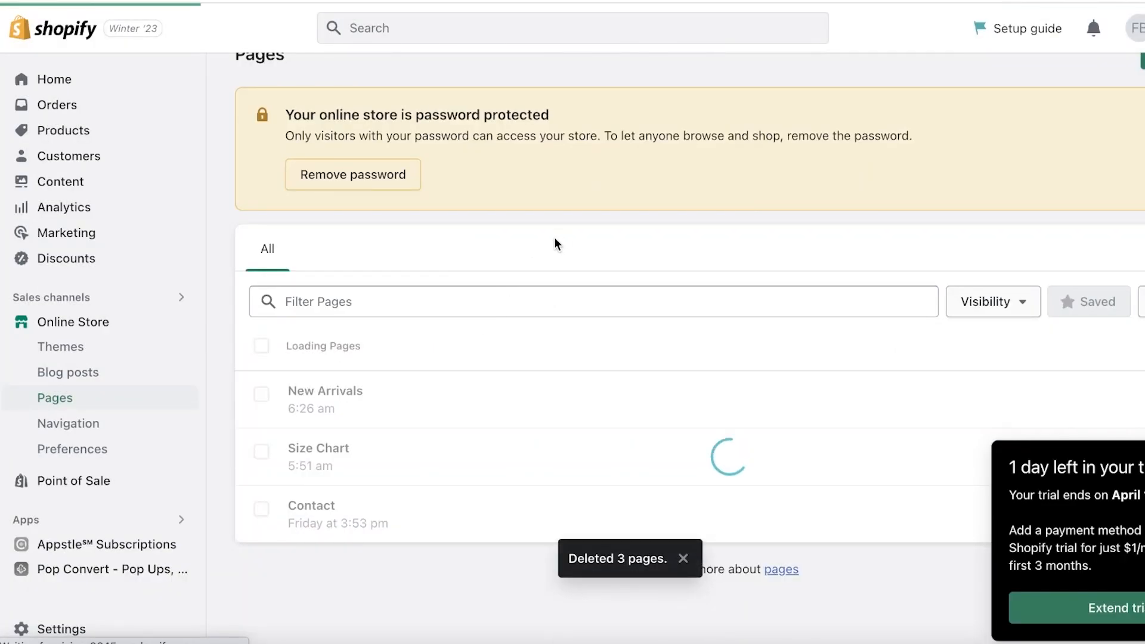
pyautogui.scroll(-3, 353, 384)
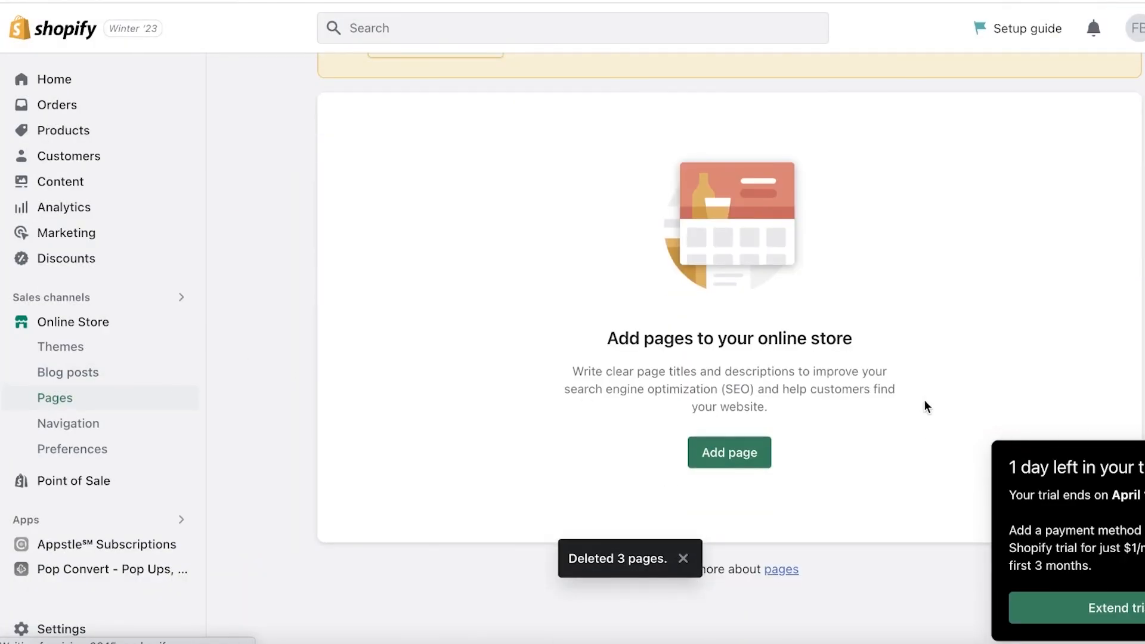
# Step: Preview the online store and examine which links remain in the storefront's header menu
pyautogui.click(181, 322)
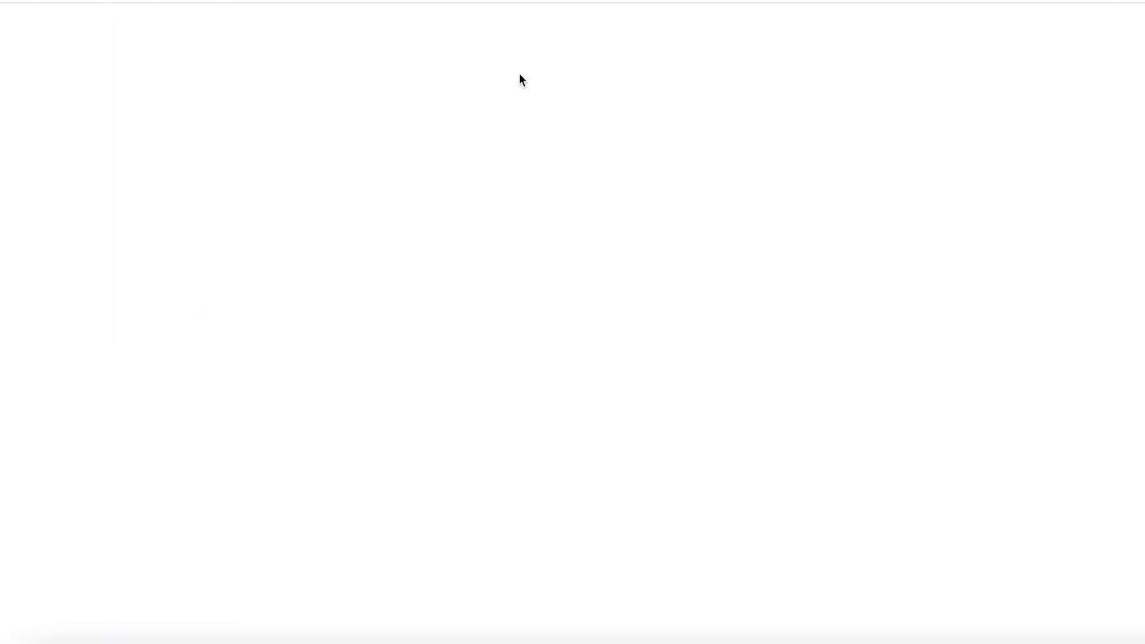
pyautogui.scroll(-9, 334, 184)
pyautogui.scroll(9, 334, 184)
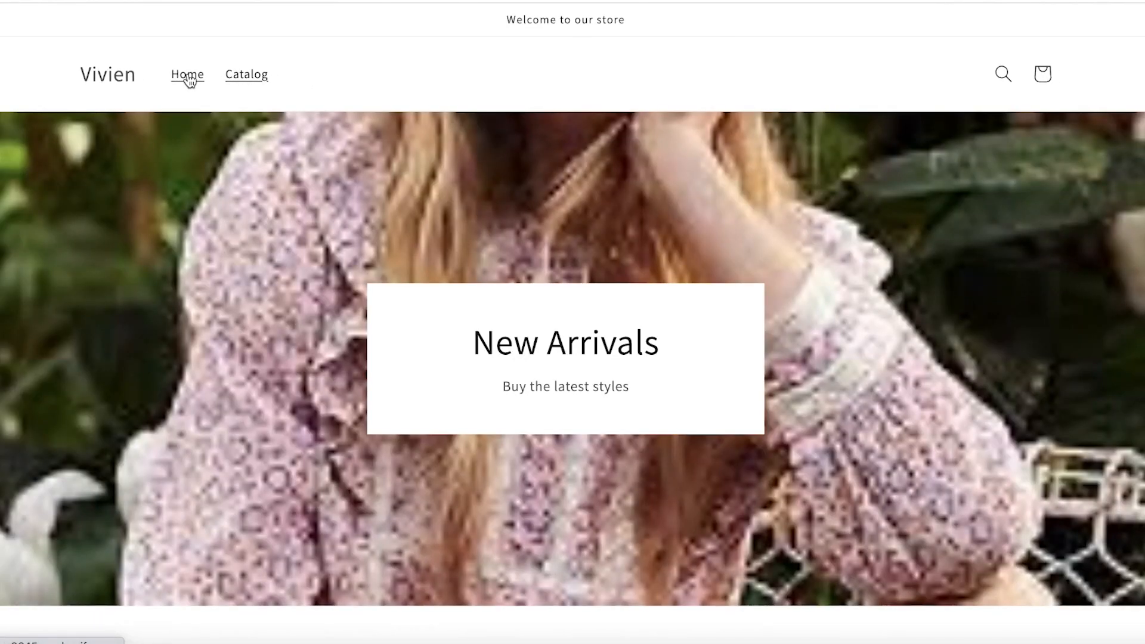
pyautogui.click(188, 77)
pyautogui.click(236, 2)
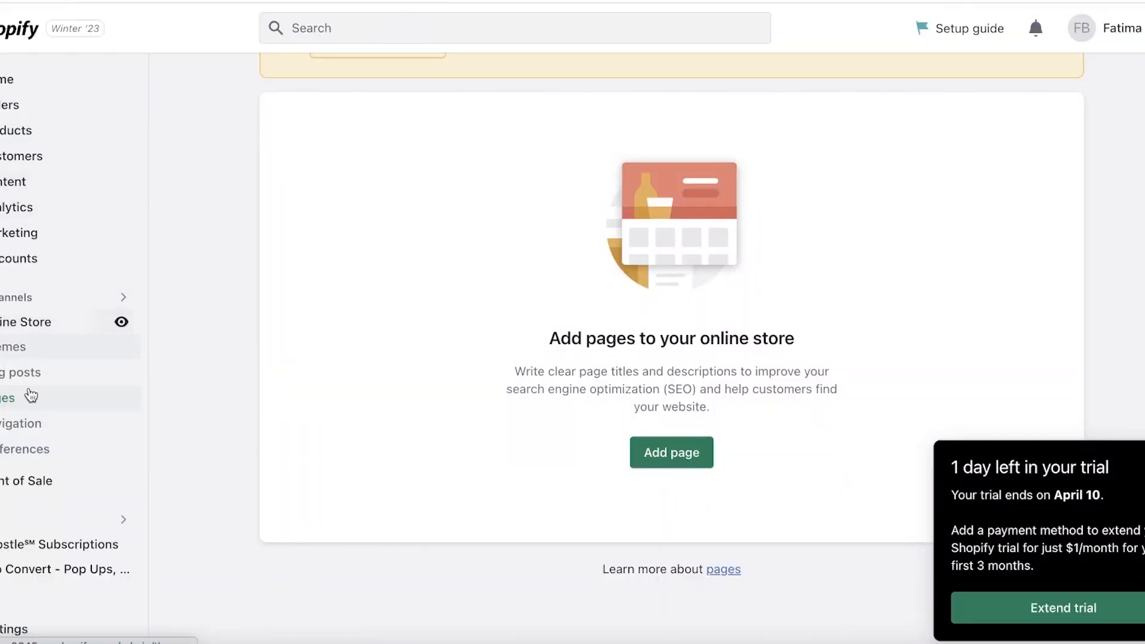
pyautogui.click(358, 1)
pyautogui.click(66, 2)
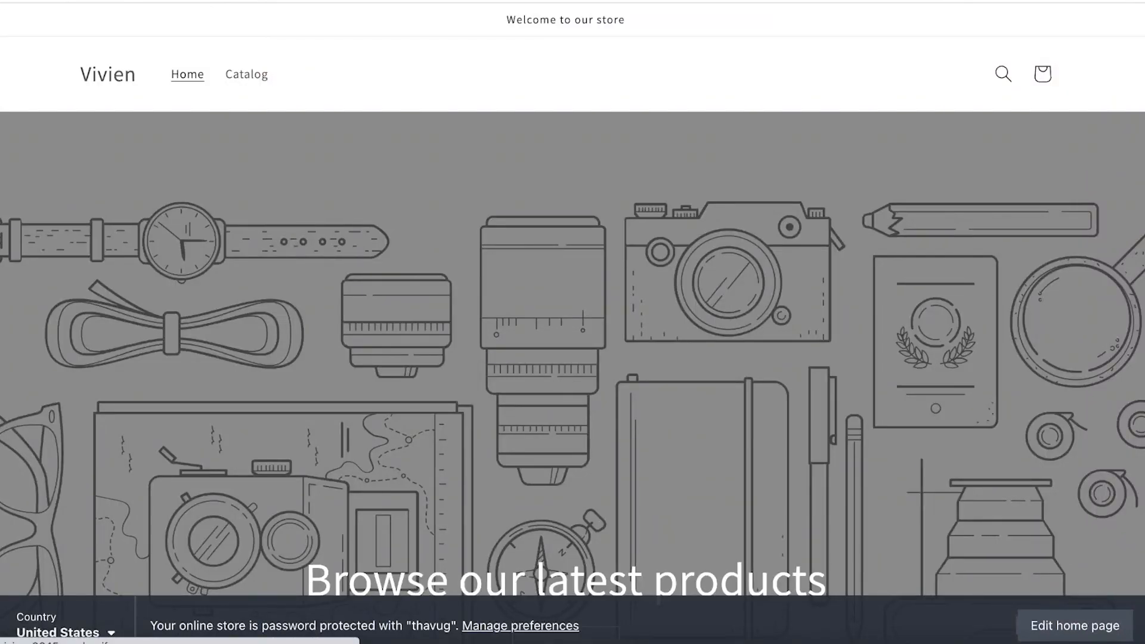
pyautogui.click(253, 79)
pyautogui.scroll(-5, 253, 179)
pyautogui.scroll(9, 461, 174)
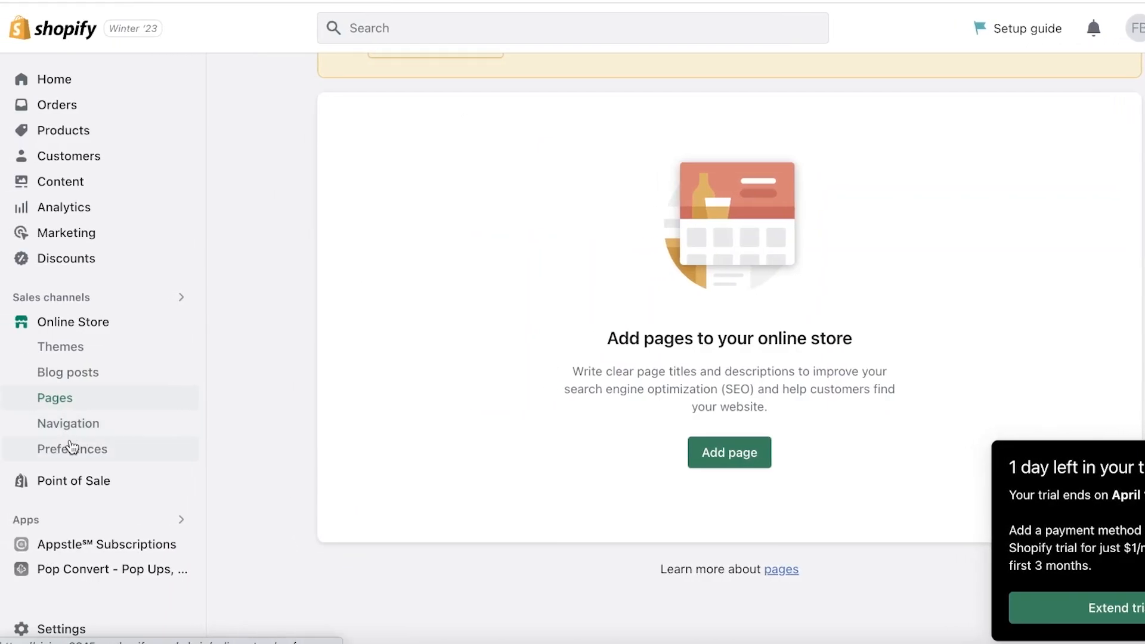
# Step: Remove the Catalog item from the online store's Main menu, save the menu and return to the navigation overview
pyautogui.click(70, 430)
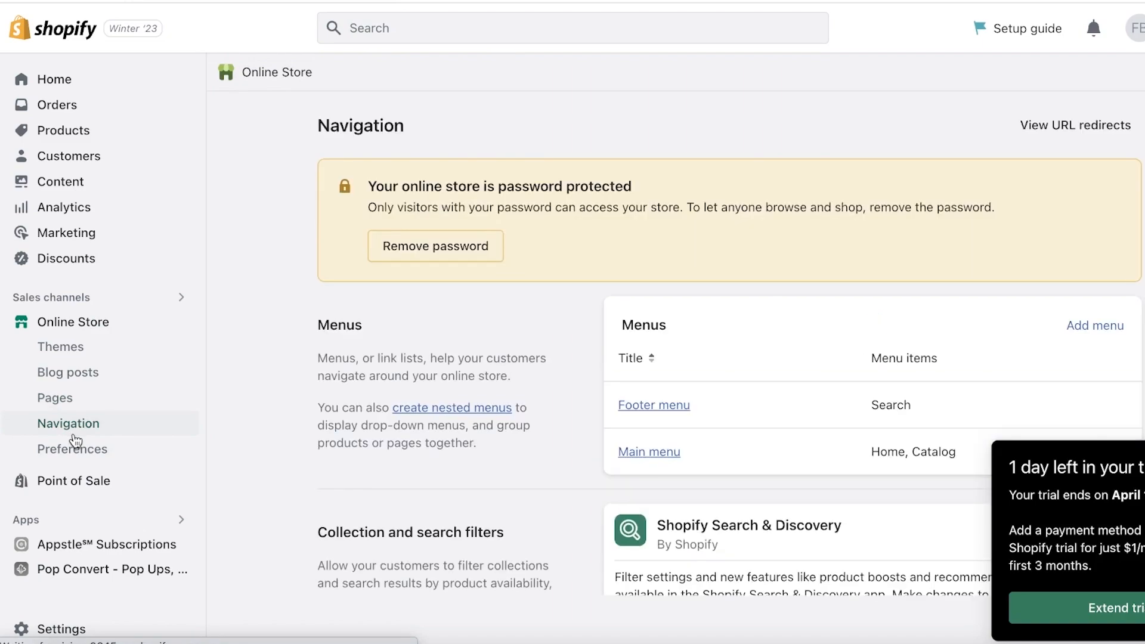
pyautogui.scroll(-3, 263, 434)
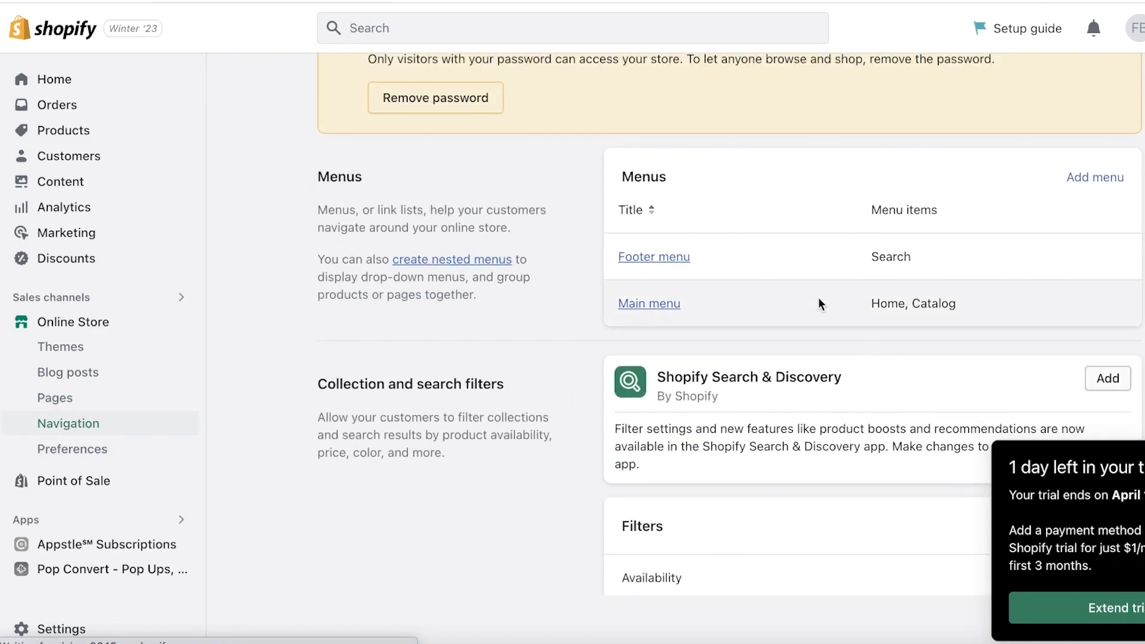
pyautogui.click(683, 302)
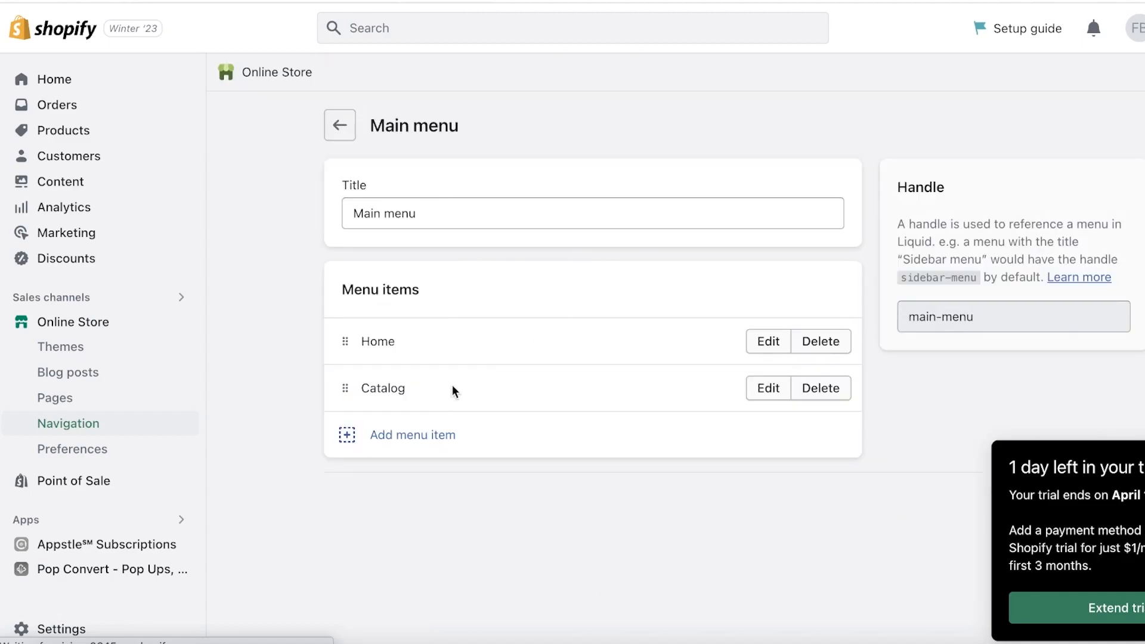
pyautogui.click(841, 388)
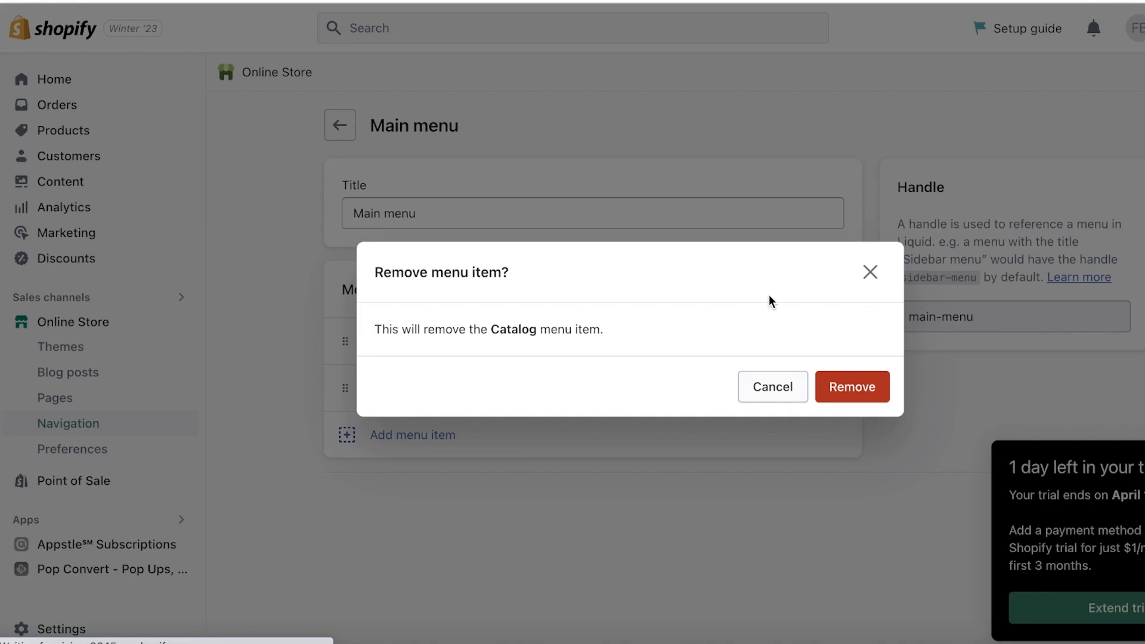
pyautogui.click(833, 398)
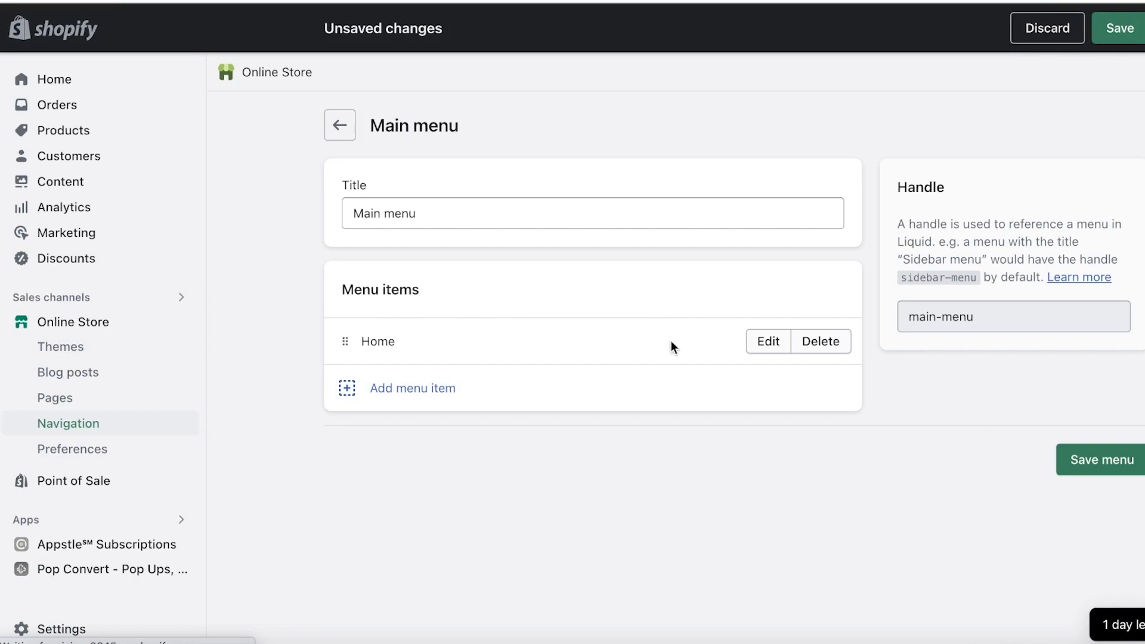
pyautogui.click(1071, 461)
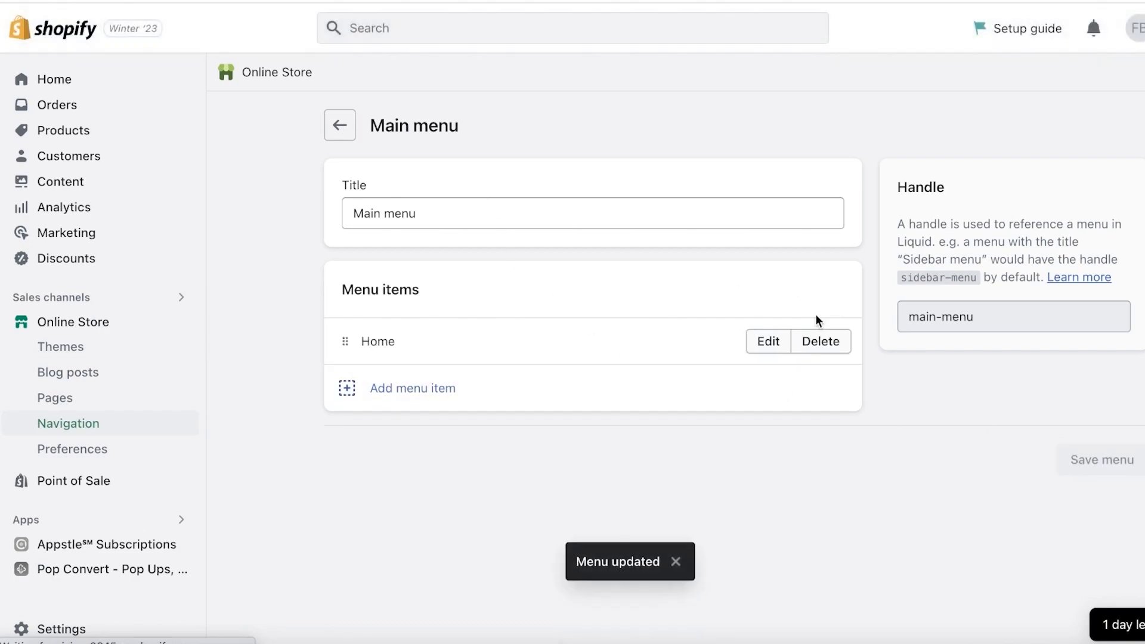
pyautogui.click(339, 136)
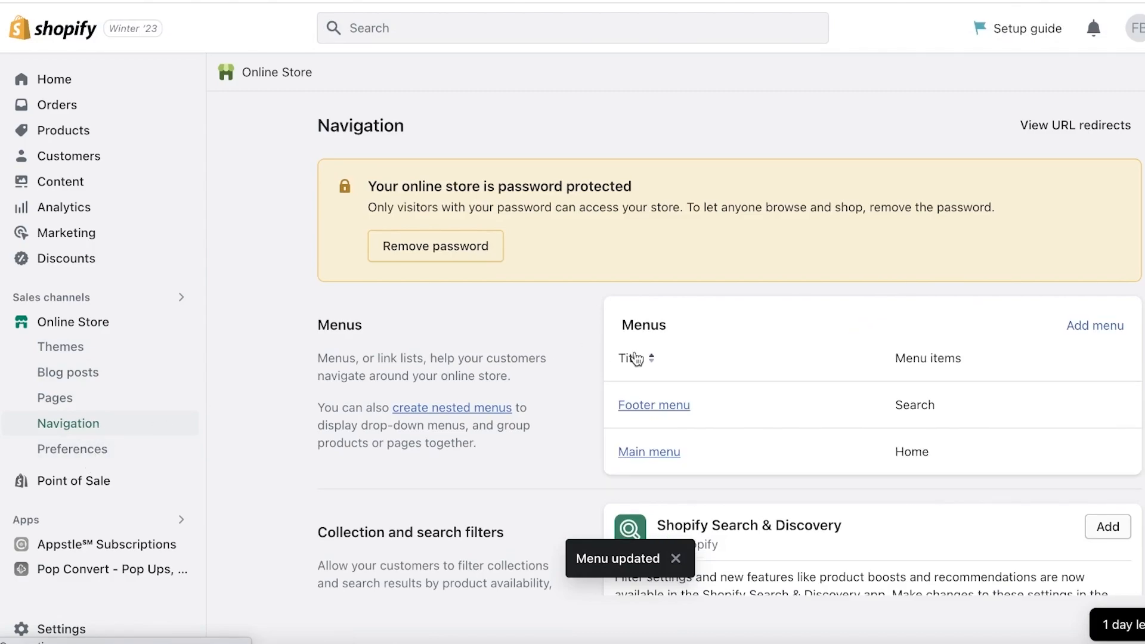
pyautogui.scroll(-5, 630, 359)
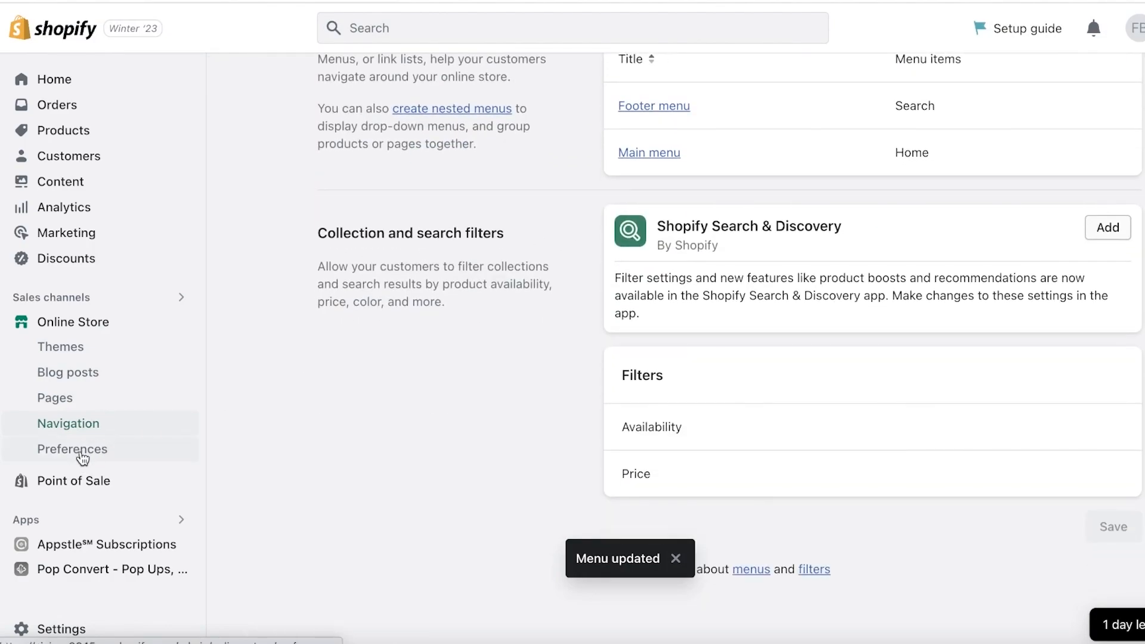
# Step: Open the Dawn theme for customization and select the home page's Image banner section
pyautogui.click(70, 347)
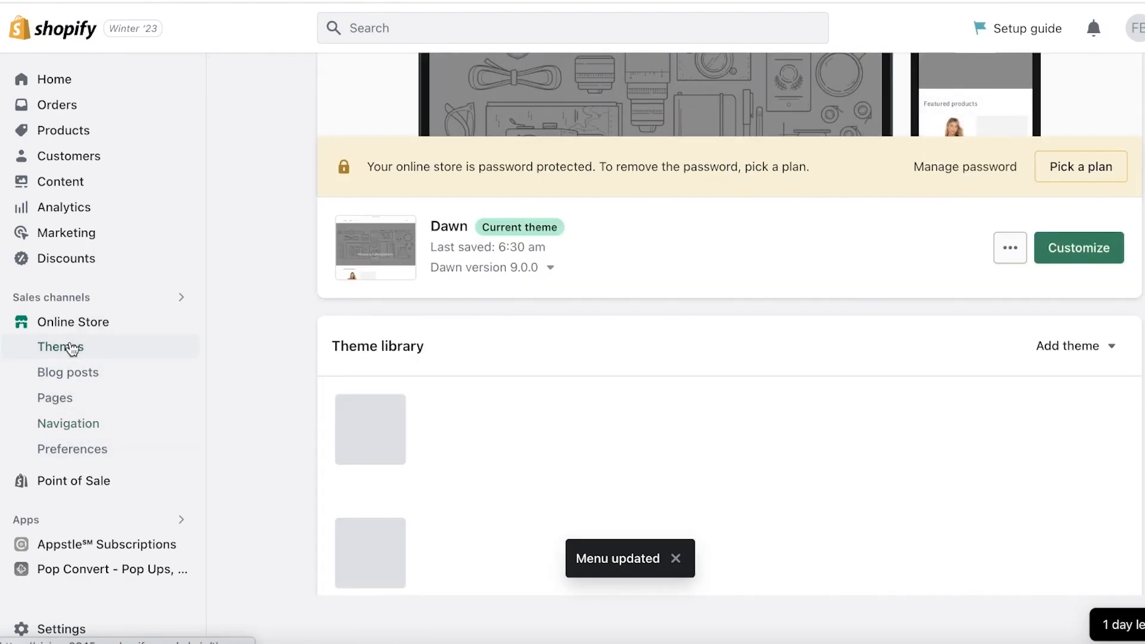
pyautogui.click(1099, 248)
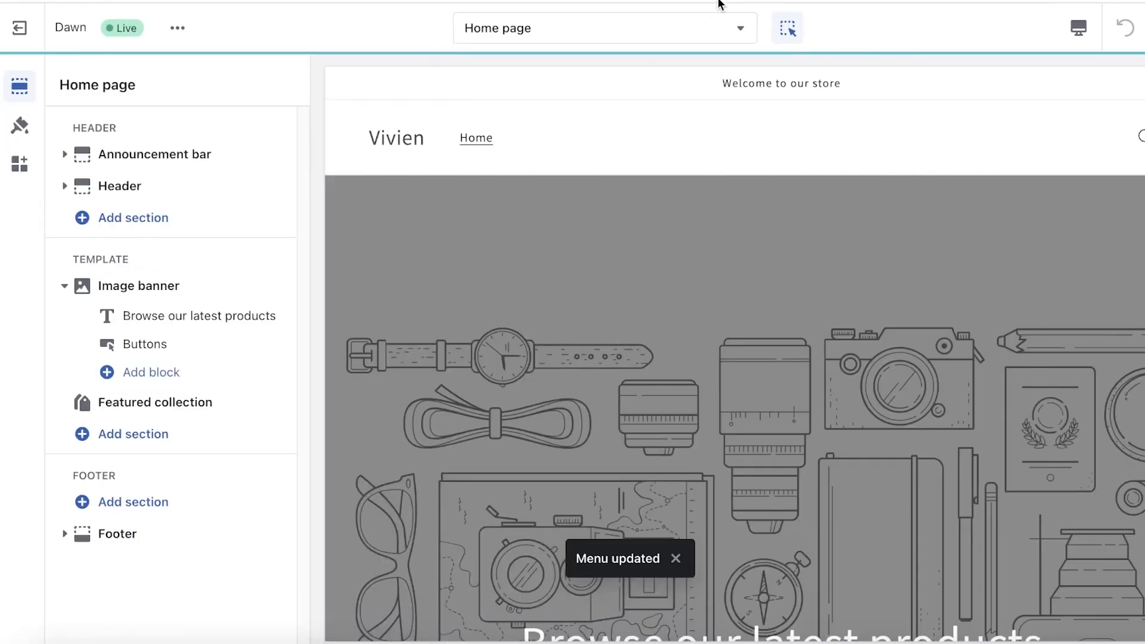
pyautogui.scroll(-2, 858, 213)
pyautogui.scroll(-2, 728, 273)
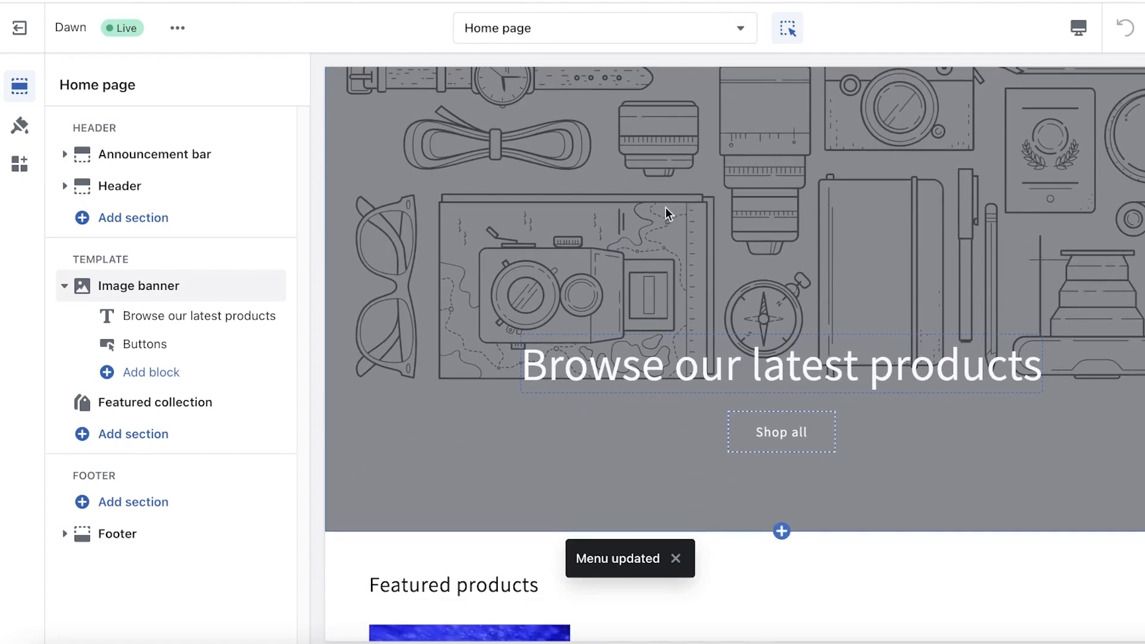
pyautogui.click(665, 206)
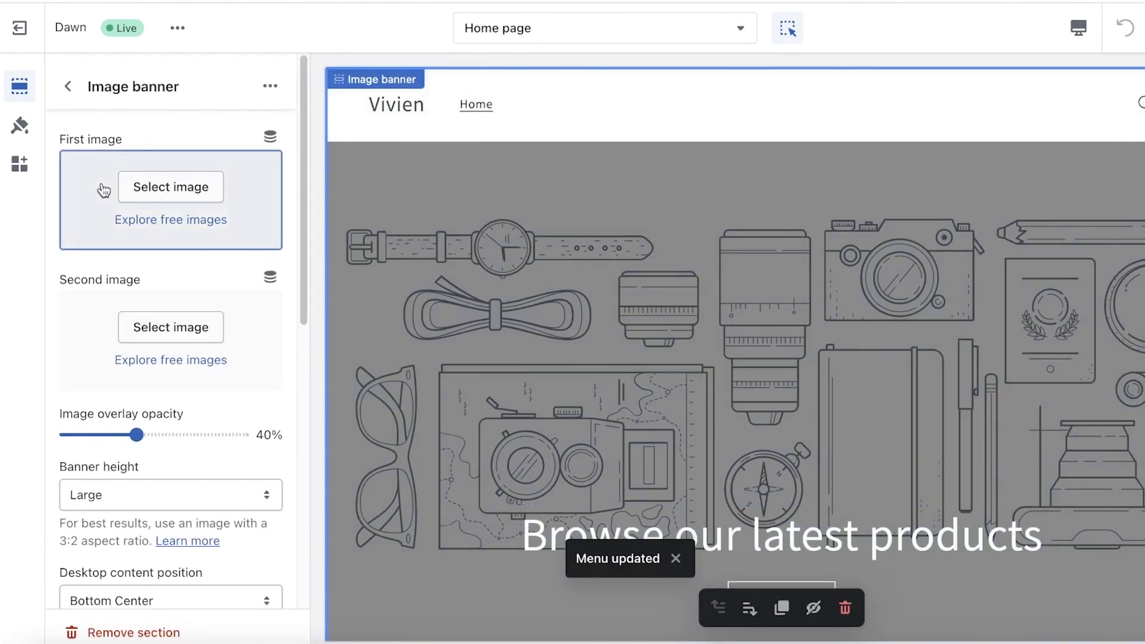
# Step: Try to upload Blue Pink Modern Special Offer Sale Banner.png from Downloads as the Image banner's first image
pyautogui.click(149, 186)
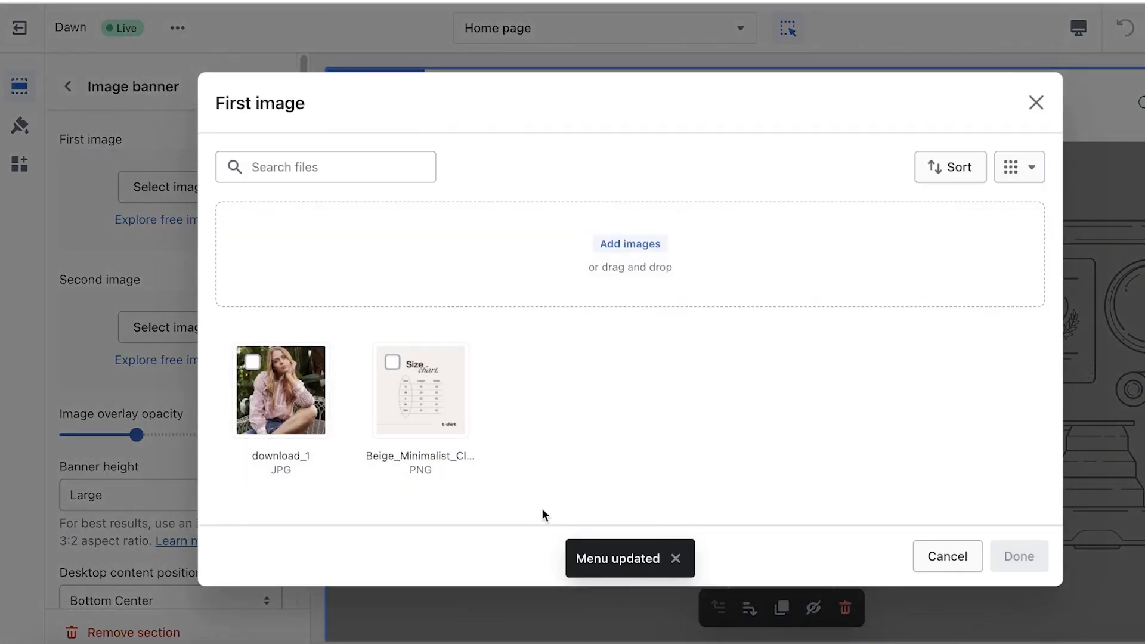
pyautogui.click(636, 271)
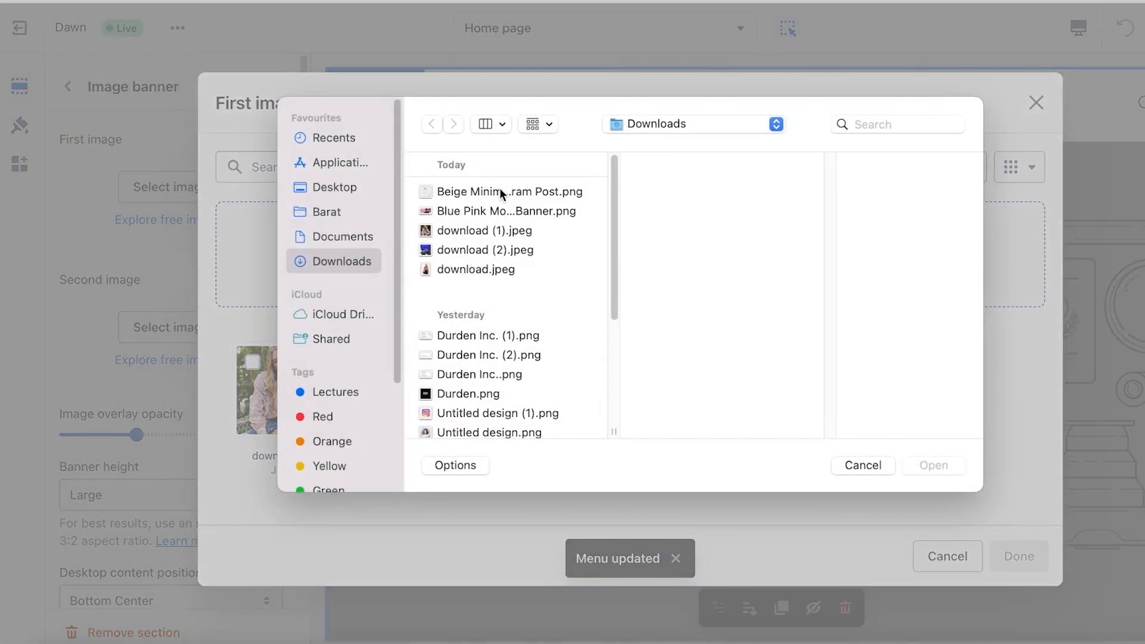
pyautogui.click(494, 212)
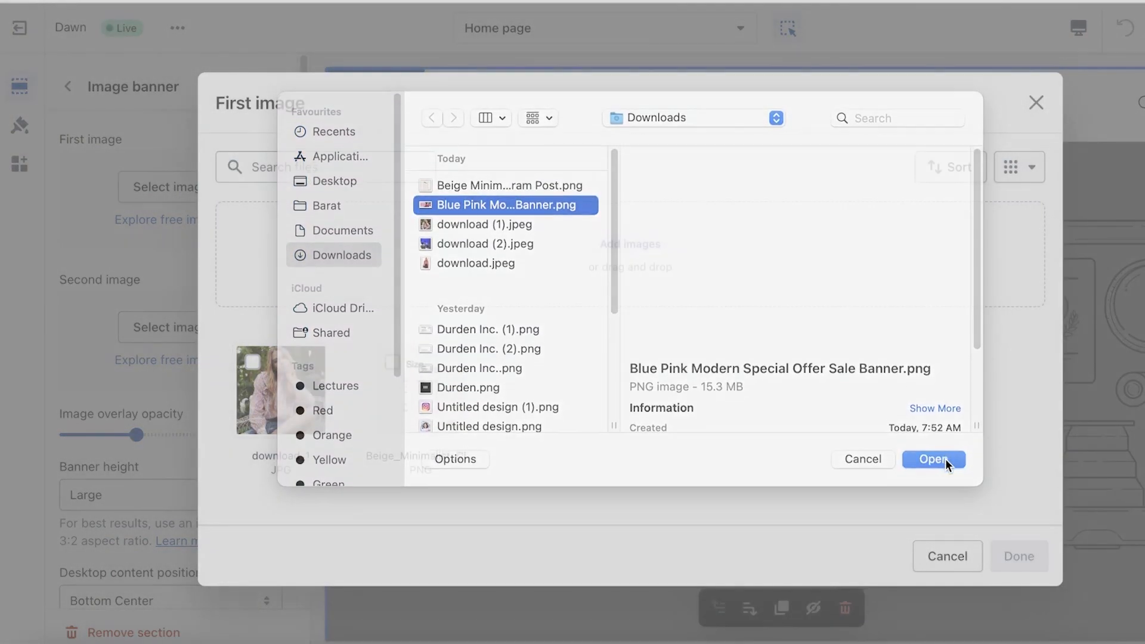
pyautogui.click(947, 465)
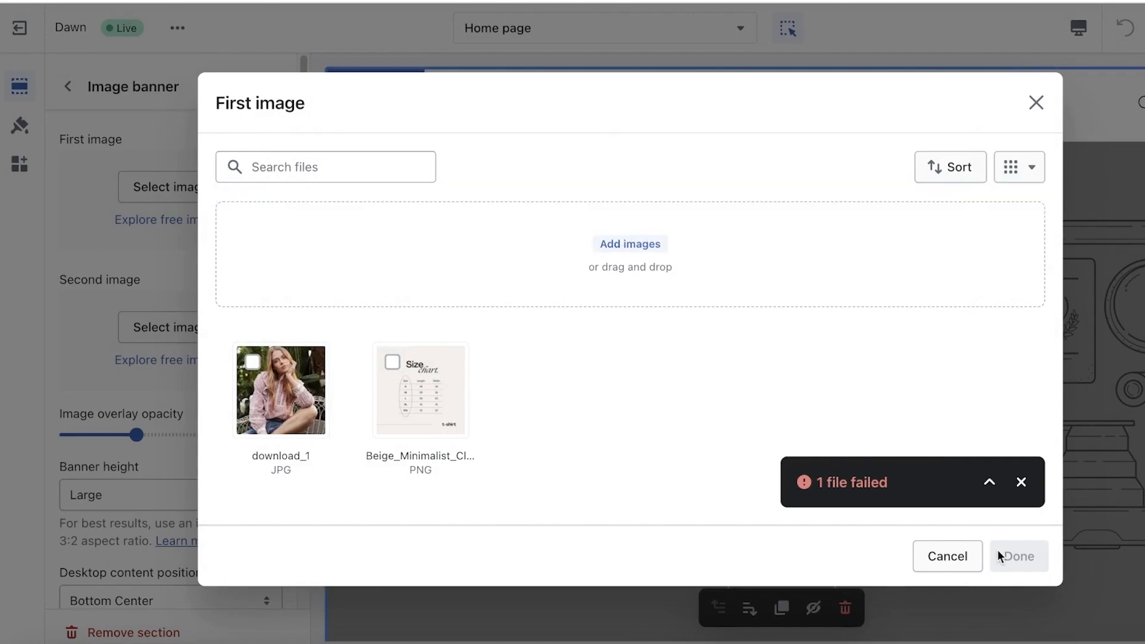
pyautogui.click(638, 239)
pyautogui.click(507, 212)
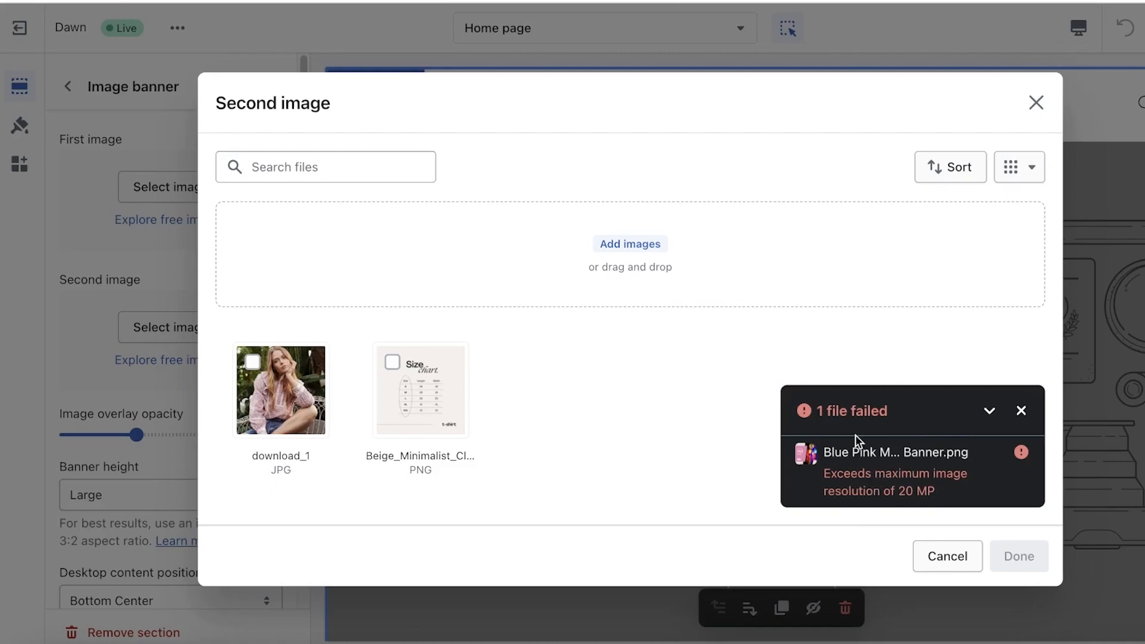
pyautogui.click(549, 244)
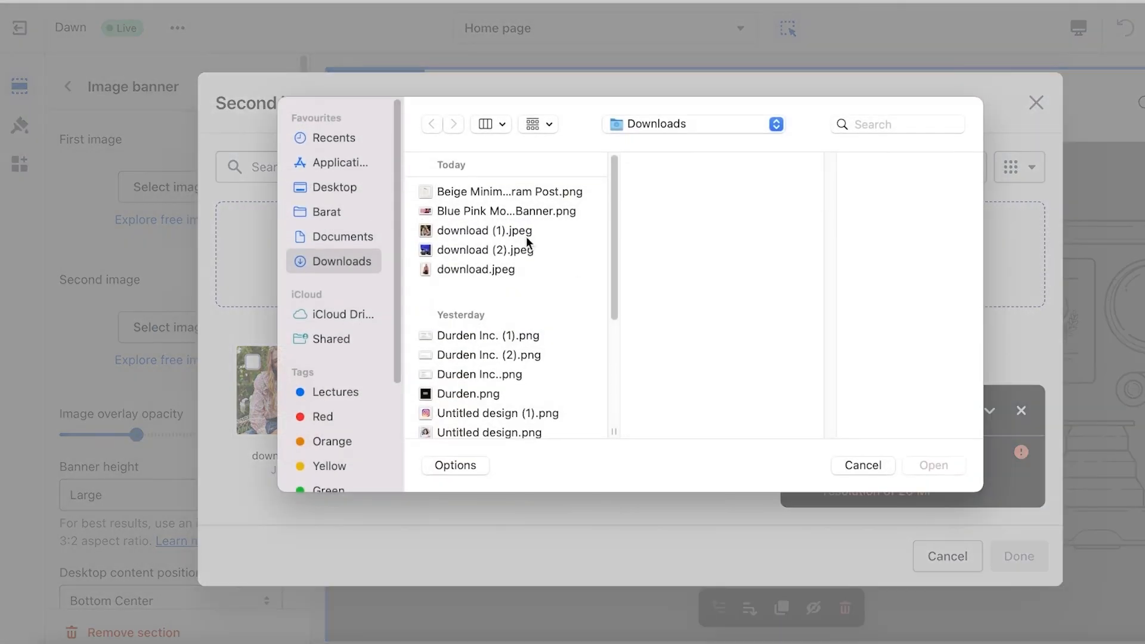
pyautogui.click(522, 194)
pyautogui.click(509, 231)
pyautogui.click(504, 250)
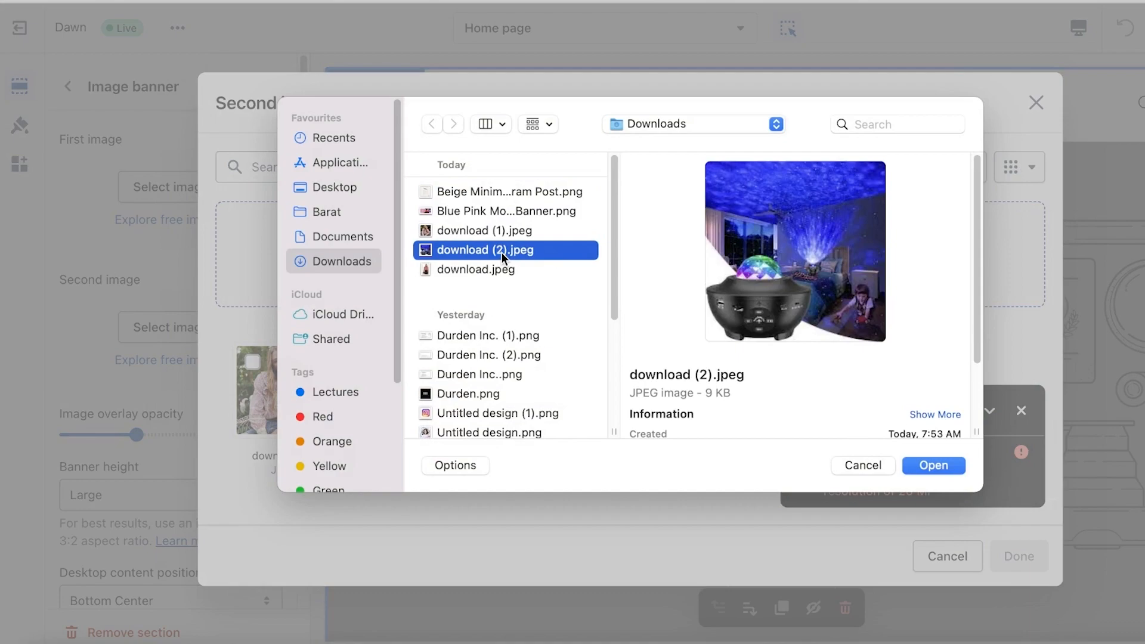
pyautogui.click(517, 212)
pyautogui.click(532, 196)
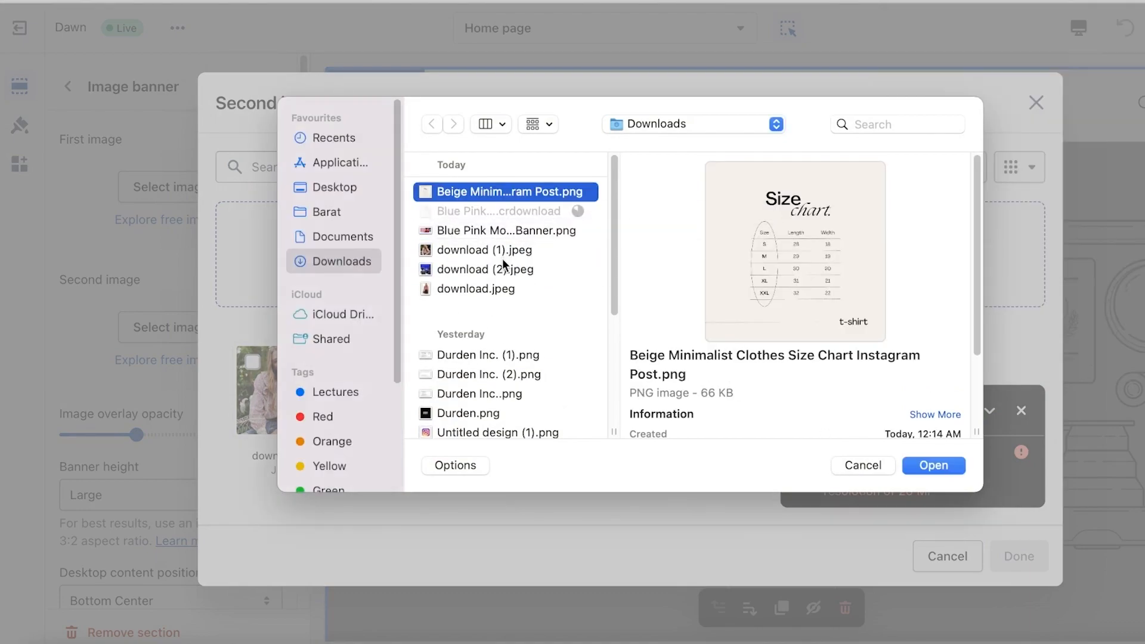
pyautogui.click(476, 289)
pyautogui.click(481, 269)
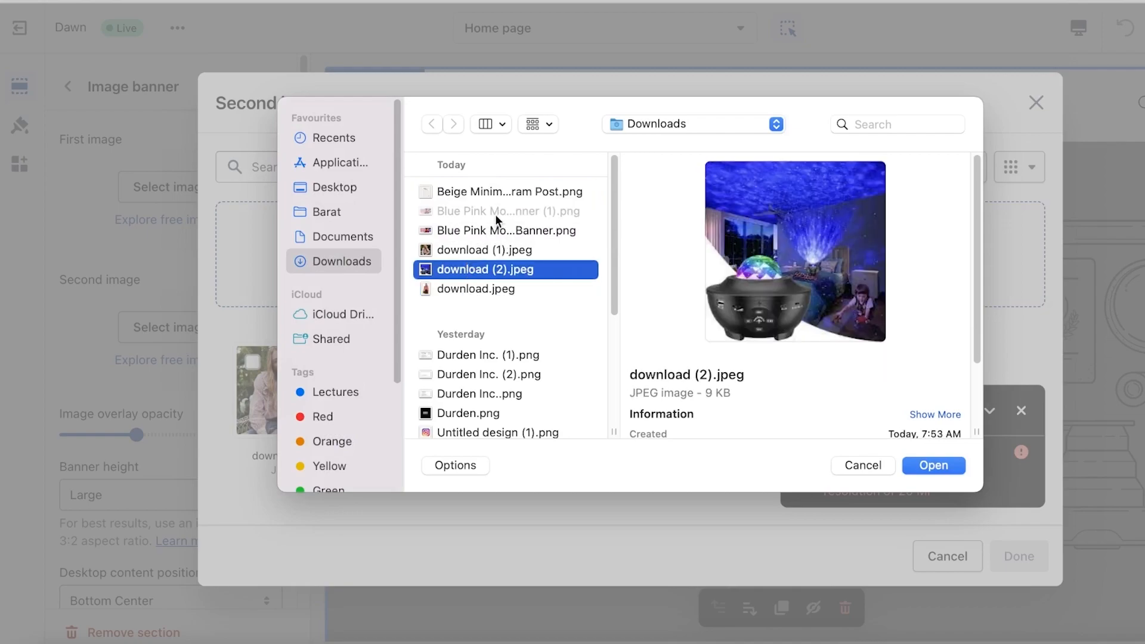
pyautogui.click(508, 193)
pyautogui.click(868, 463)
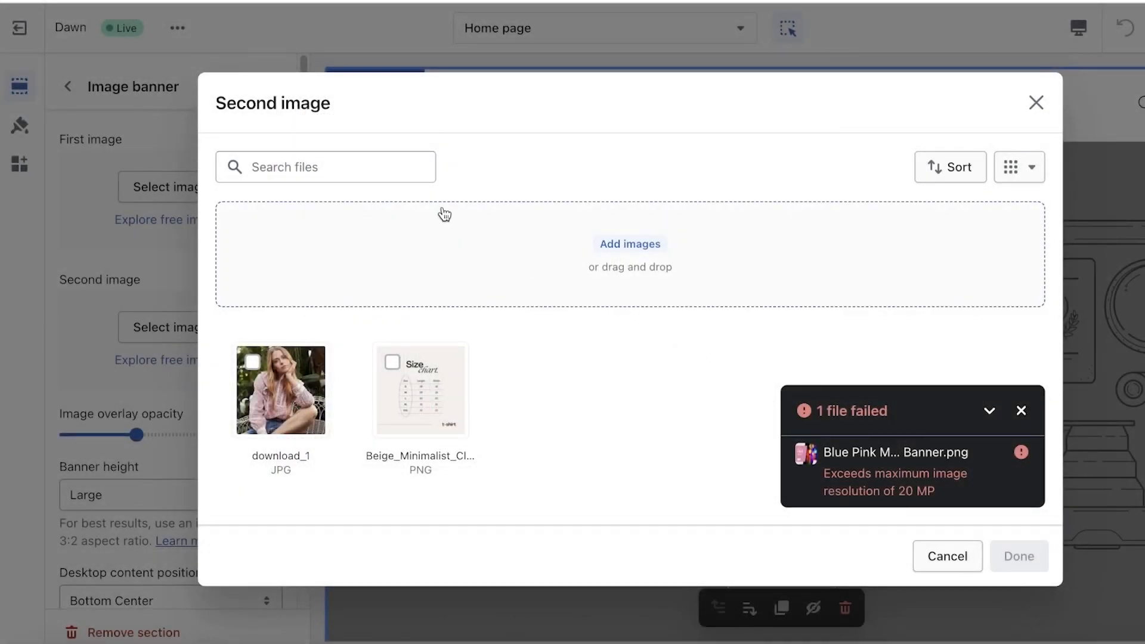
# Step: Upload Blue Pink Modern Special Offer Sale Banner (1).png from Downloads and apply it as the Image banner's second image
pyautogui.click(375, 227)
pyautogui.click(539, 213)
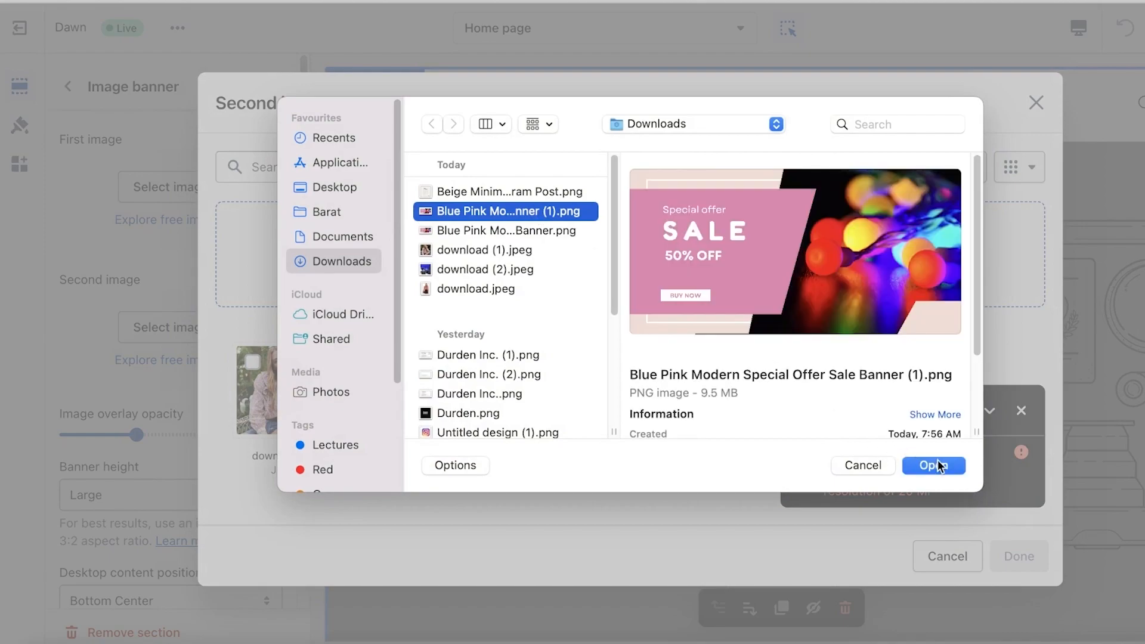
pyautogui.click(935, 461)
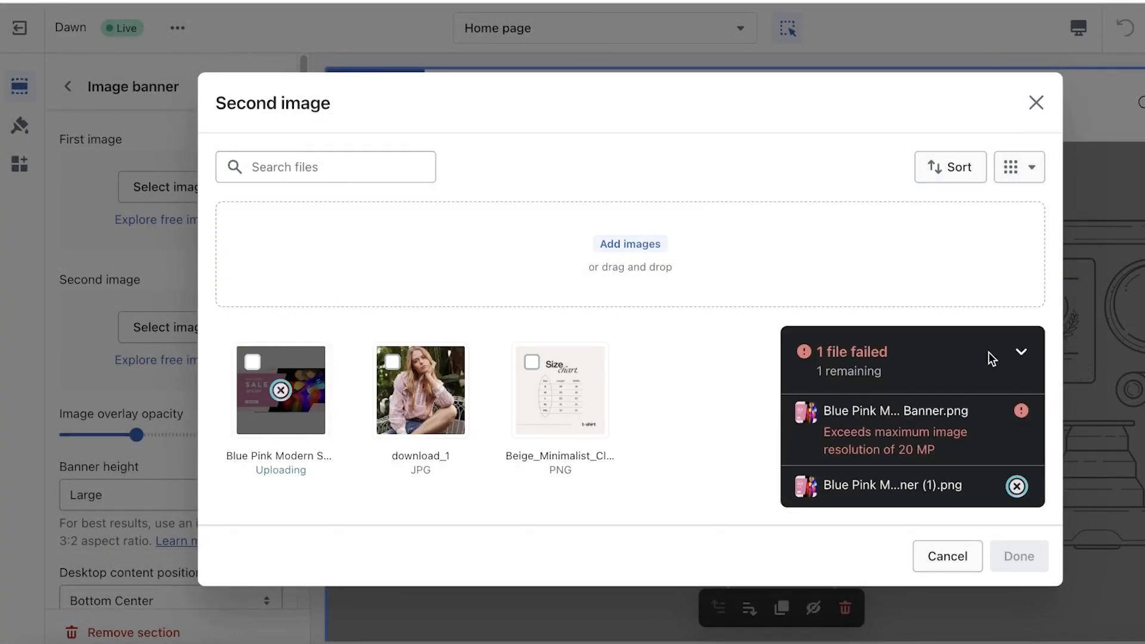
pyautogui.click(1022, 354)
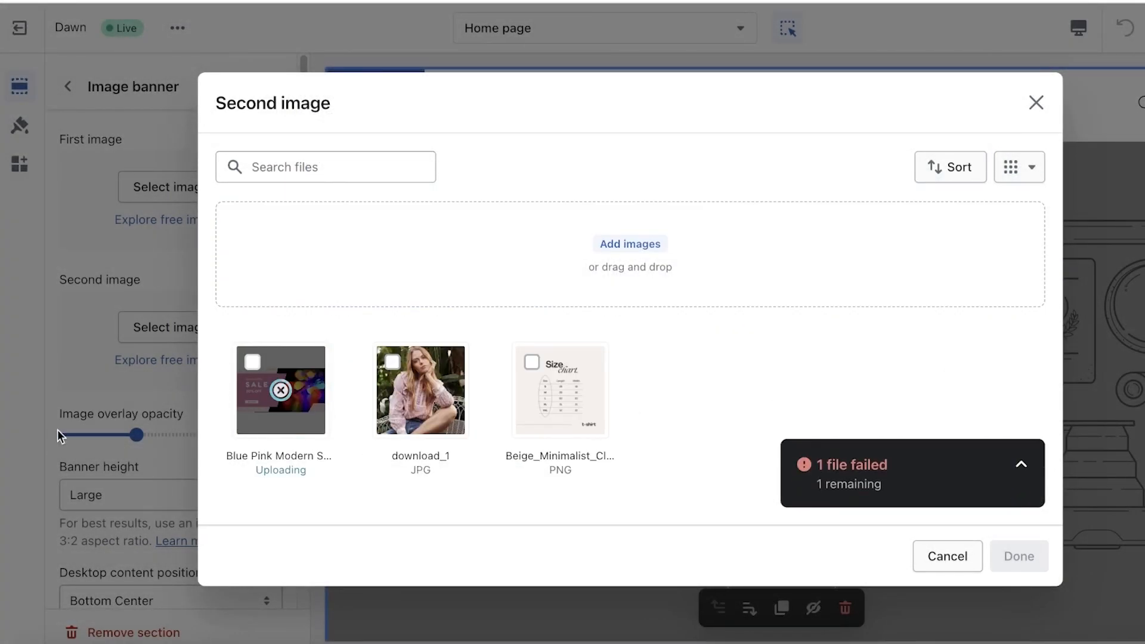
pyautogui.click(253, 362)
pyautogui.click(252, 361)
pyautogui.click(1007, 567)
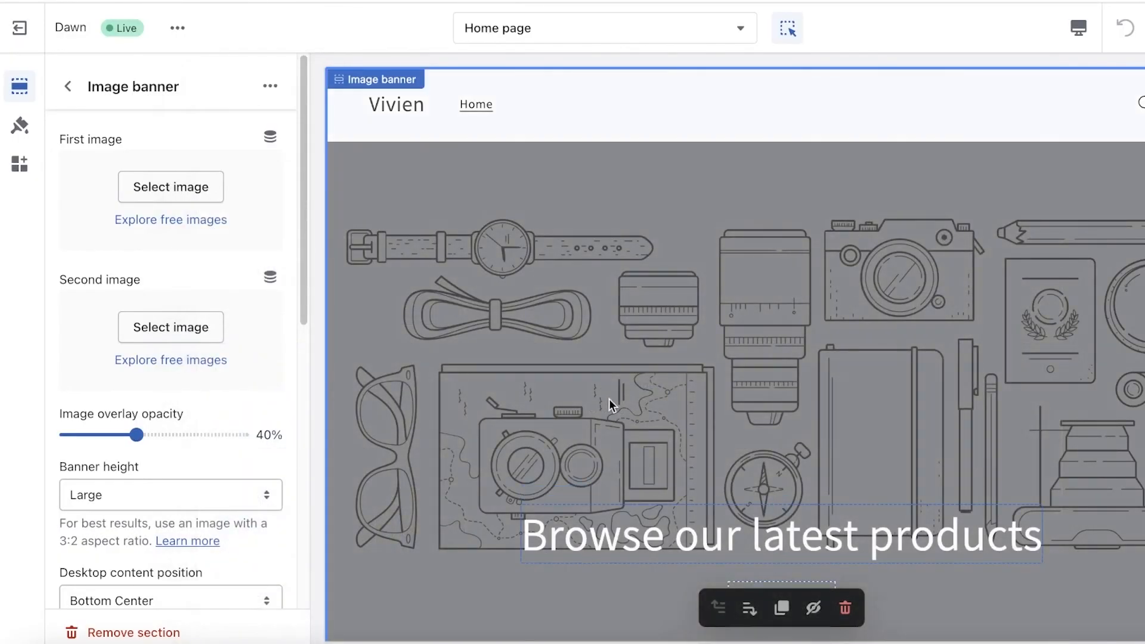
# Step: Set the Image banner's image overlay opacity to 0%
pyautogui.scroll(-7, 686, 366)
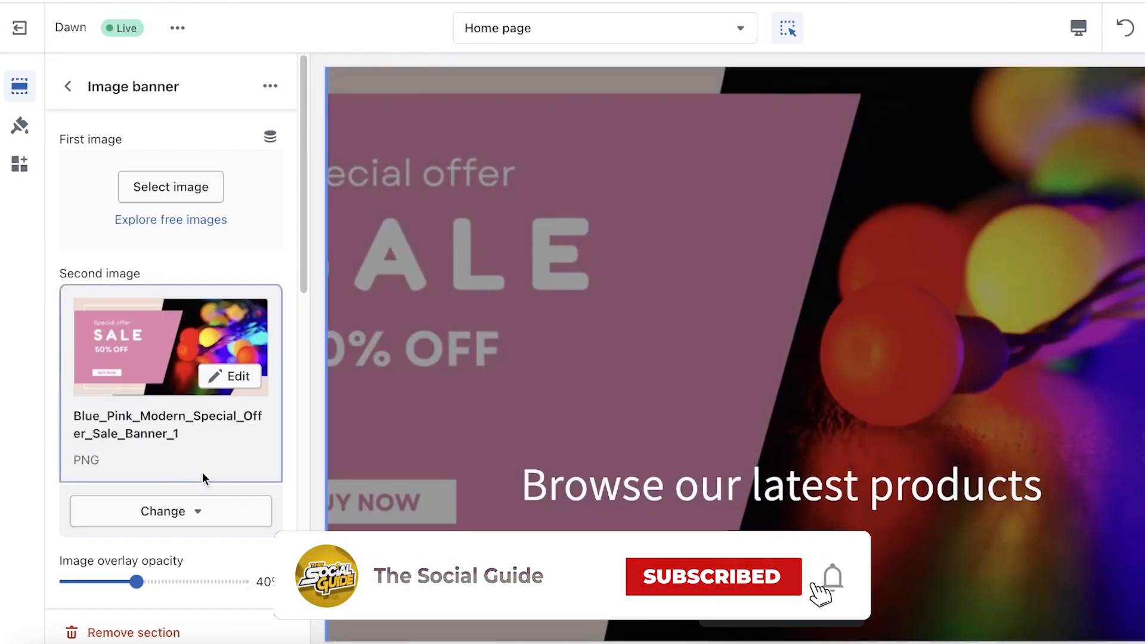
pyautogui.click(120, 583)
pyautogui.moveTo(121, 583); pyautogui.dragTo(76, 600)
pyautogui.scroll(-3, 111, 559)
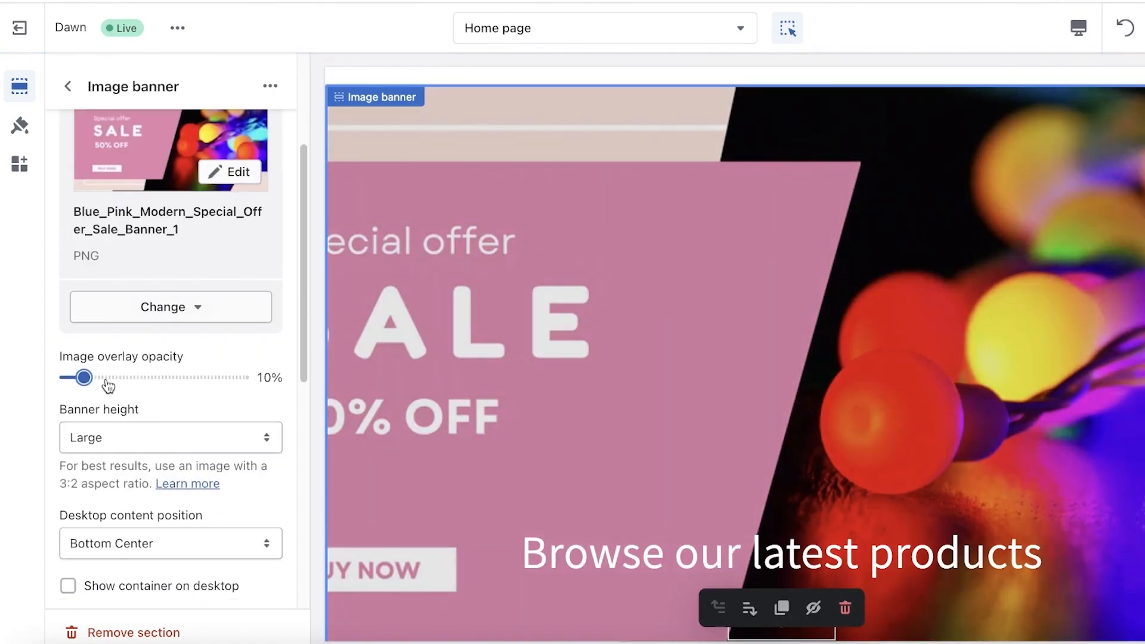
pyautogui.moveTo(41, 376); pyautogui.dragTo(9, 370)
# Step: Set the Image banner's height to Small
pyautogui.scroll(-5, 77, 411)
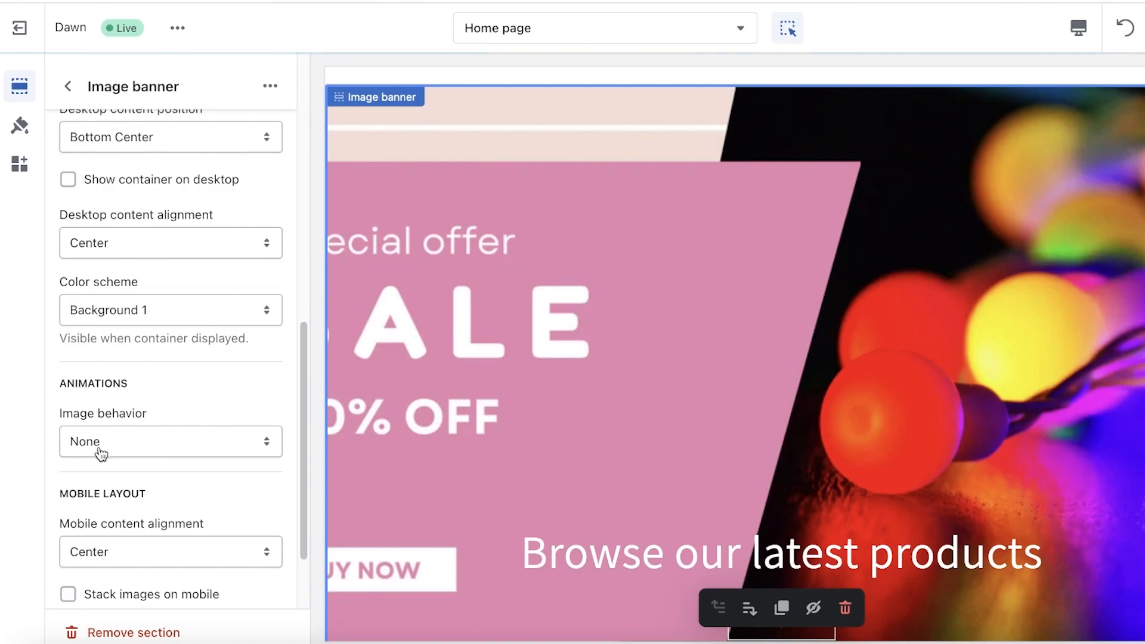
pyautogui.scroll(4, 106, 424)
pyautogui.click(119, 371)
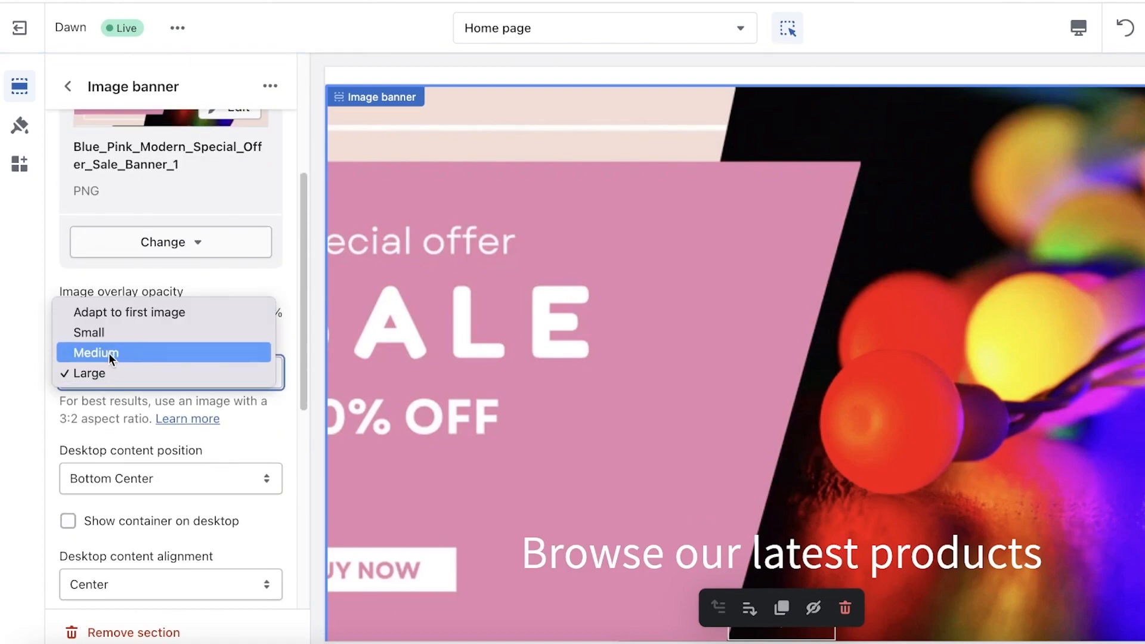
pyautogui.click(109, 353)
pyautogui.click(132, 378)
pyautogui.click(112, 349)
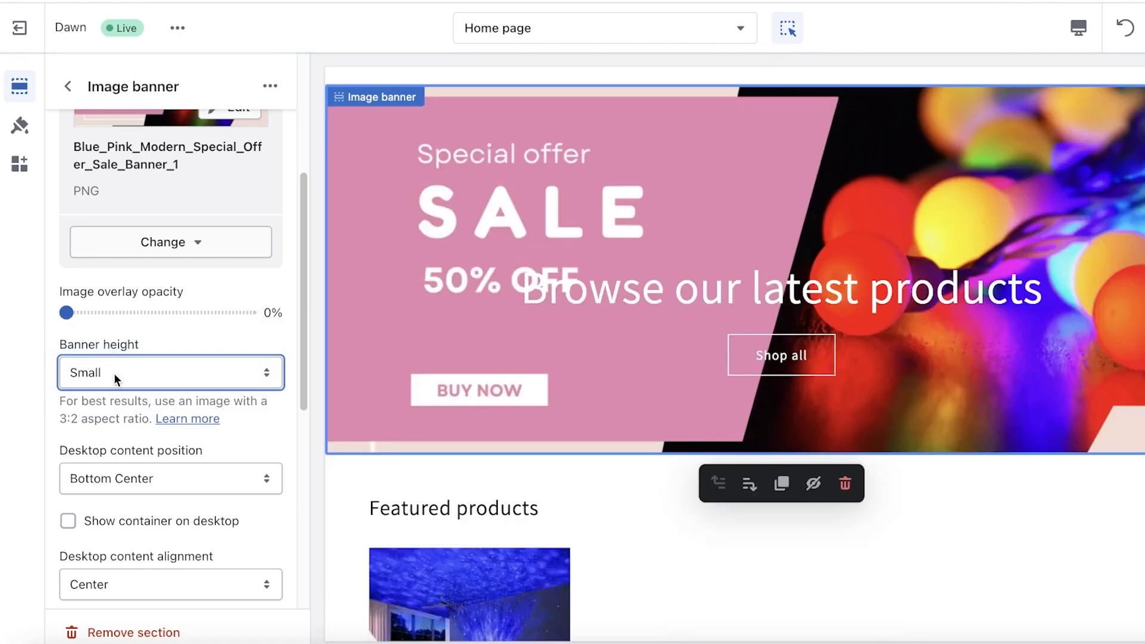
pyautogui.scroll(-4, 109, 149)
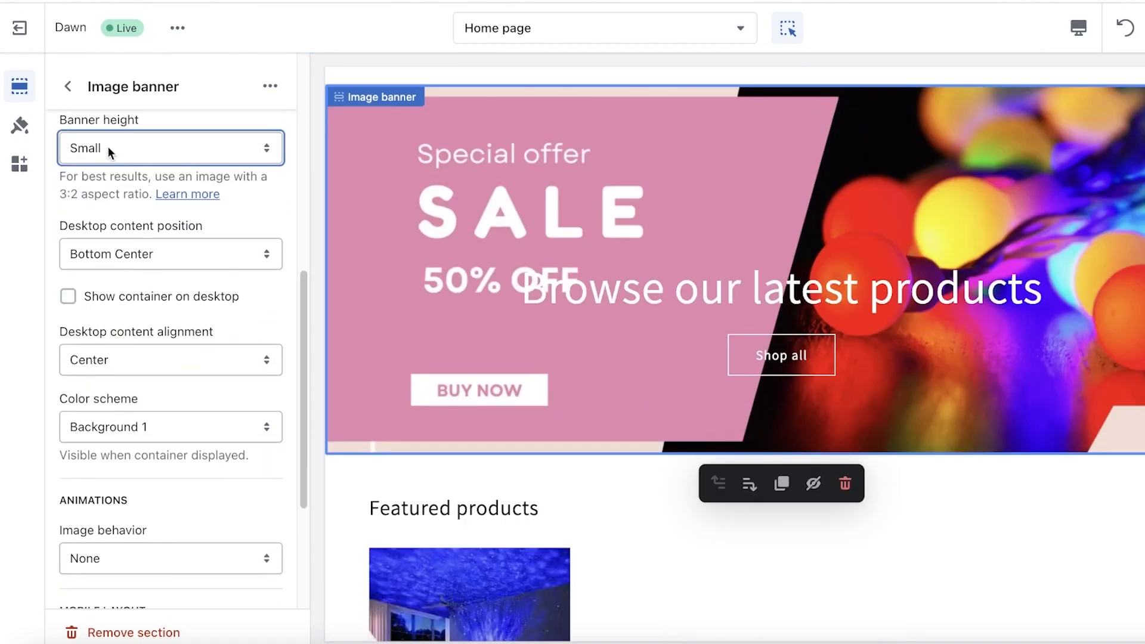
# Step: Clear the "Browse our latest products" text from the Image banner's heading block and return to the section overview
pyautogui.click(68, 85)
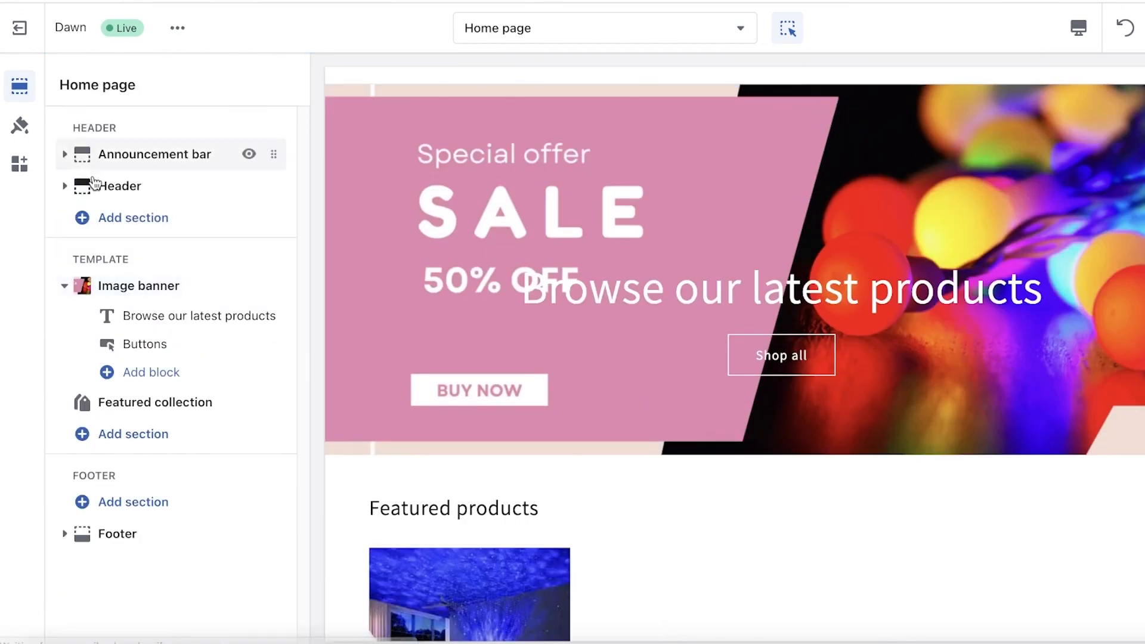
pyautogui.click(123, 322)
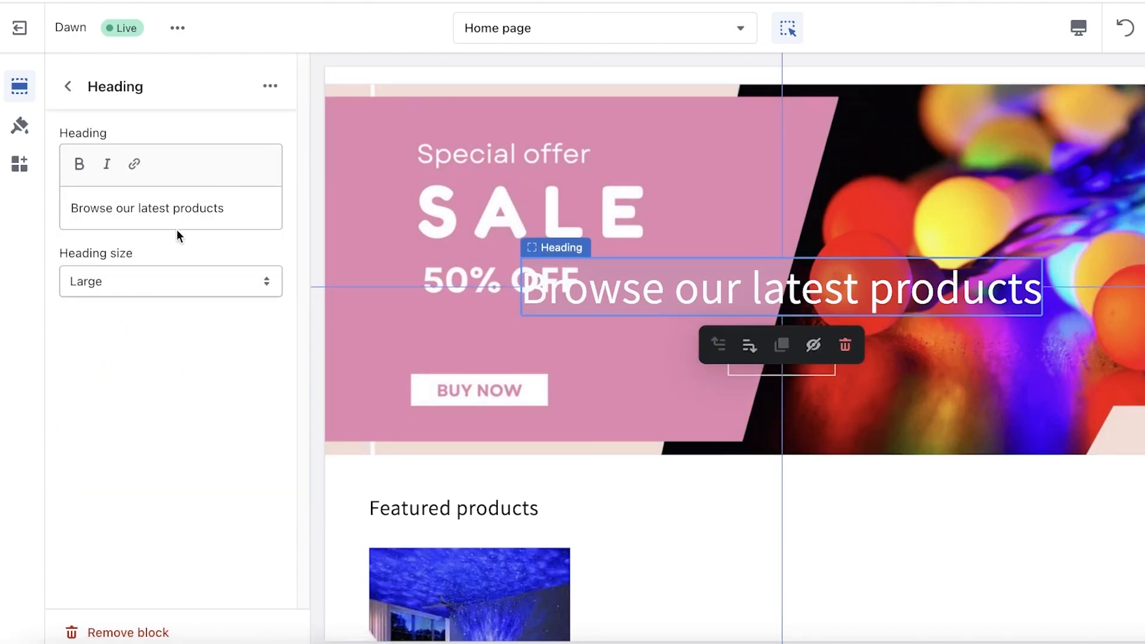
pyautogui.tripleClick(179, 207)
pyautogui.press('BackSpace')
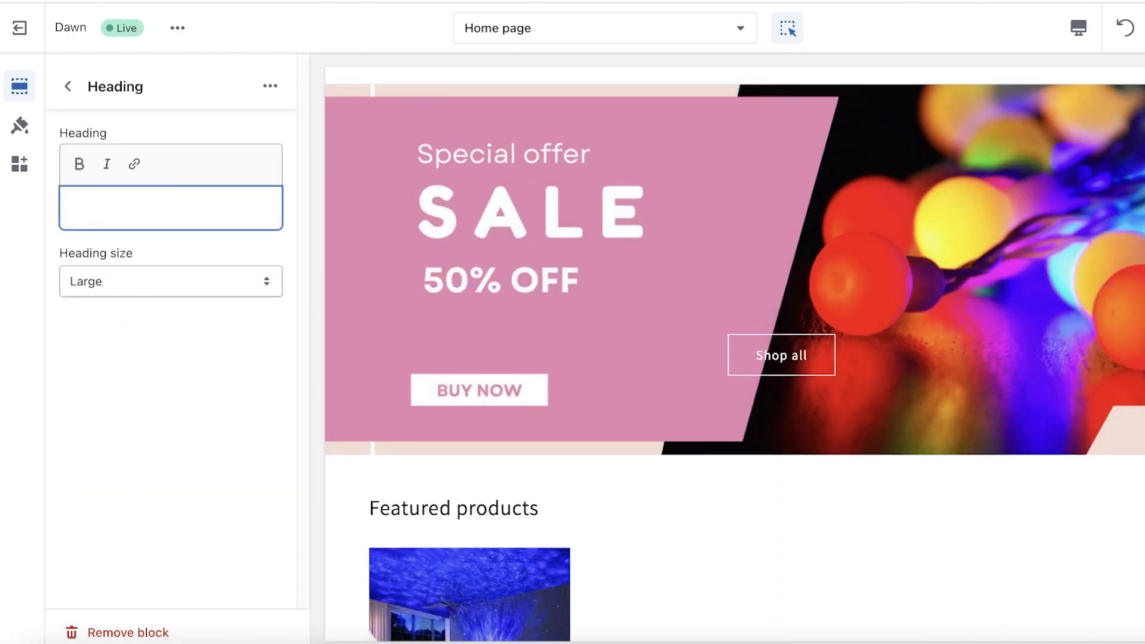
pyautogui.click(68, 86)
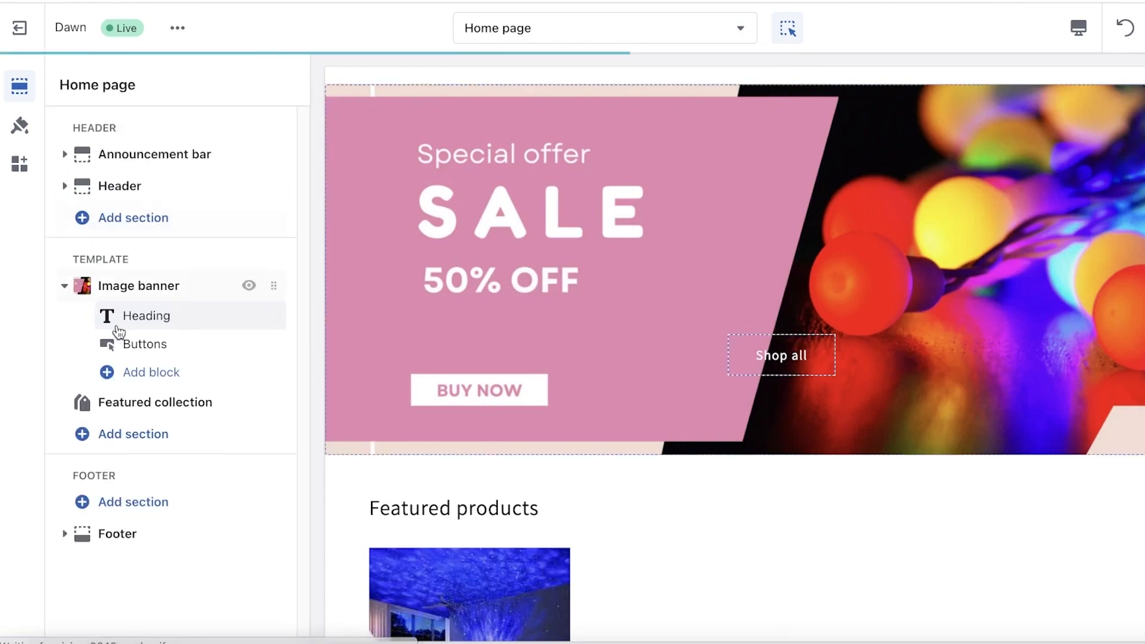
# Step: Label the Image banner's first button "Buy Now" and link it to the Led Light Bulb product
pyautogui.click(121, 338)
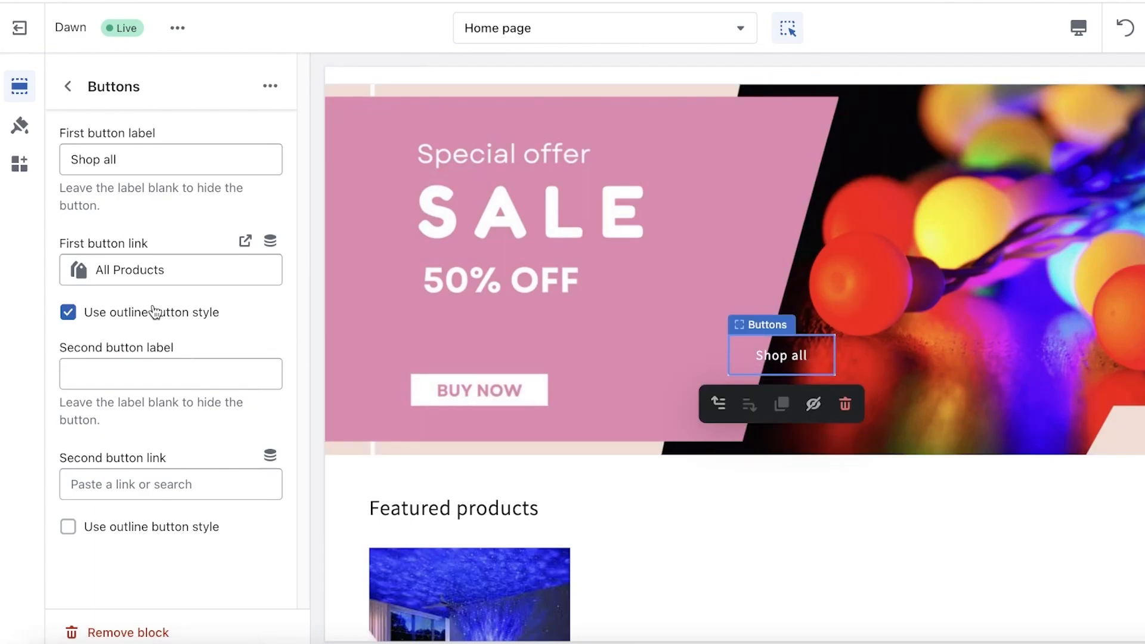
pyautogui.click(149, 158)
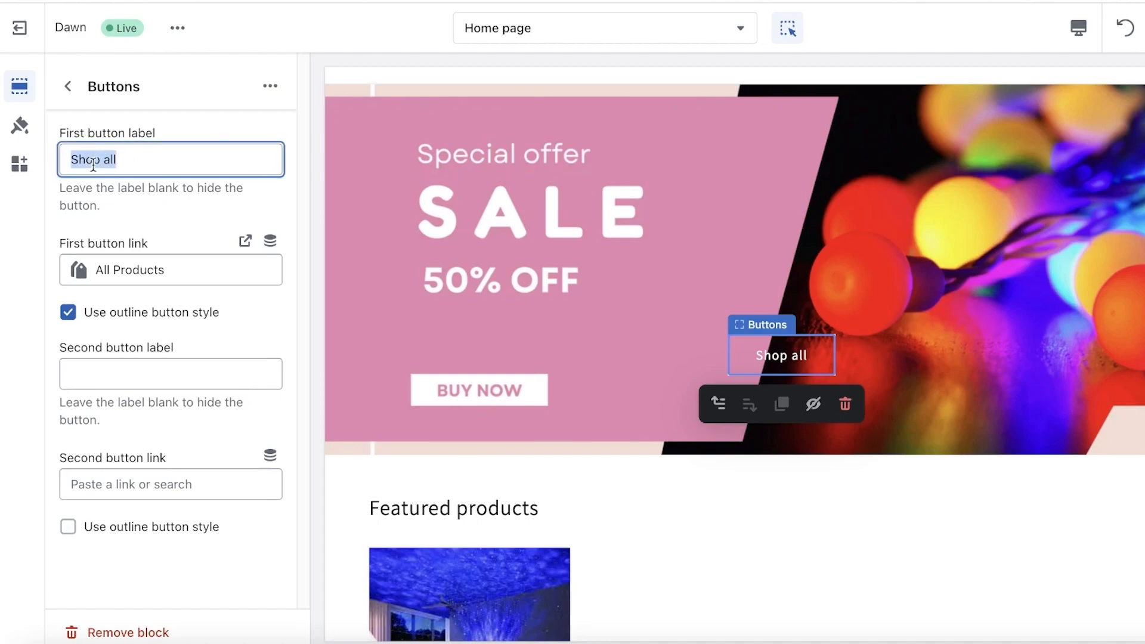
pyautogui.write('Buy Now')
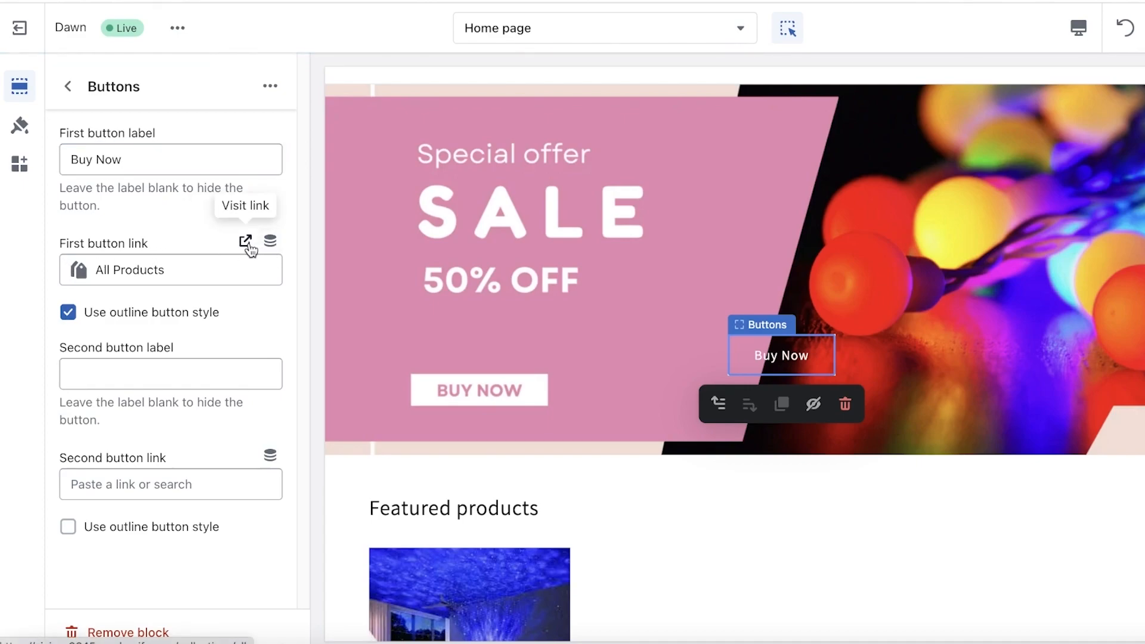
pyautogui.click(249, 258)
pyautogui.click(182, 95)
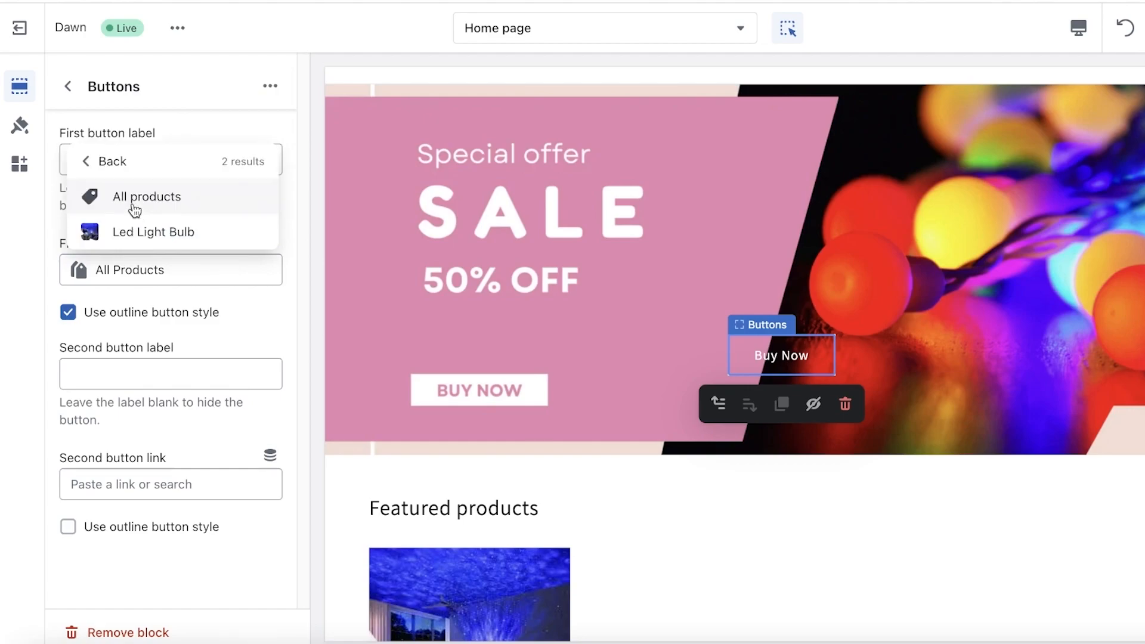
pyautogui.click(128, 233)
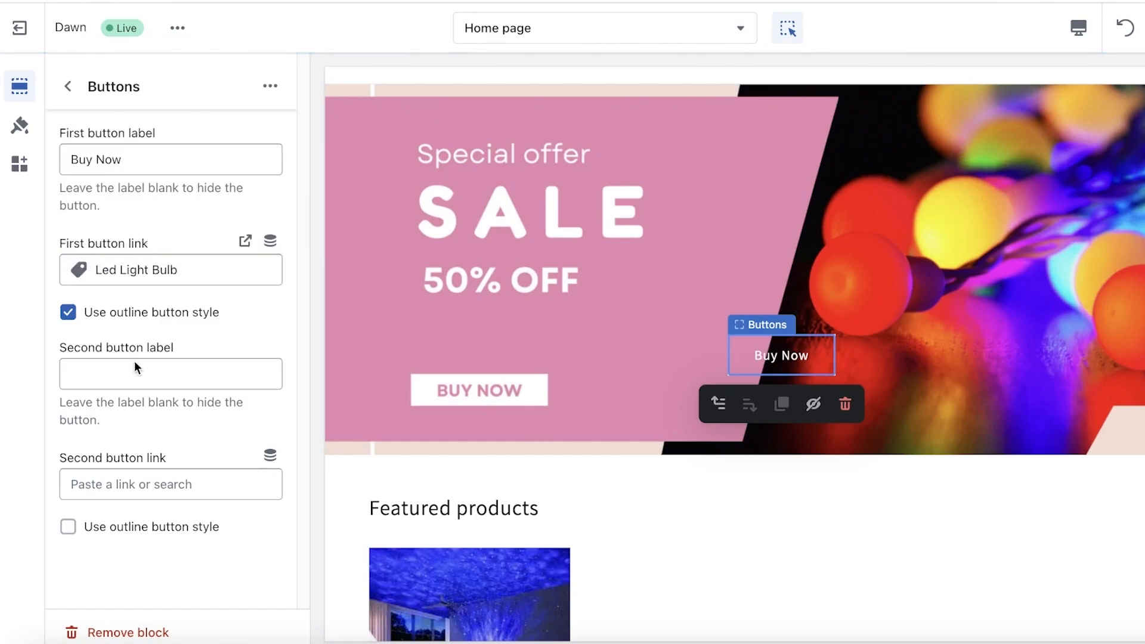
pyautogui.click(68, 86)
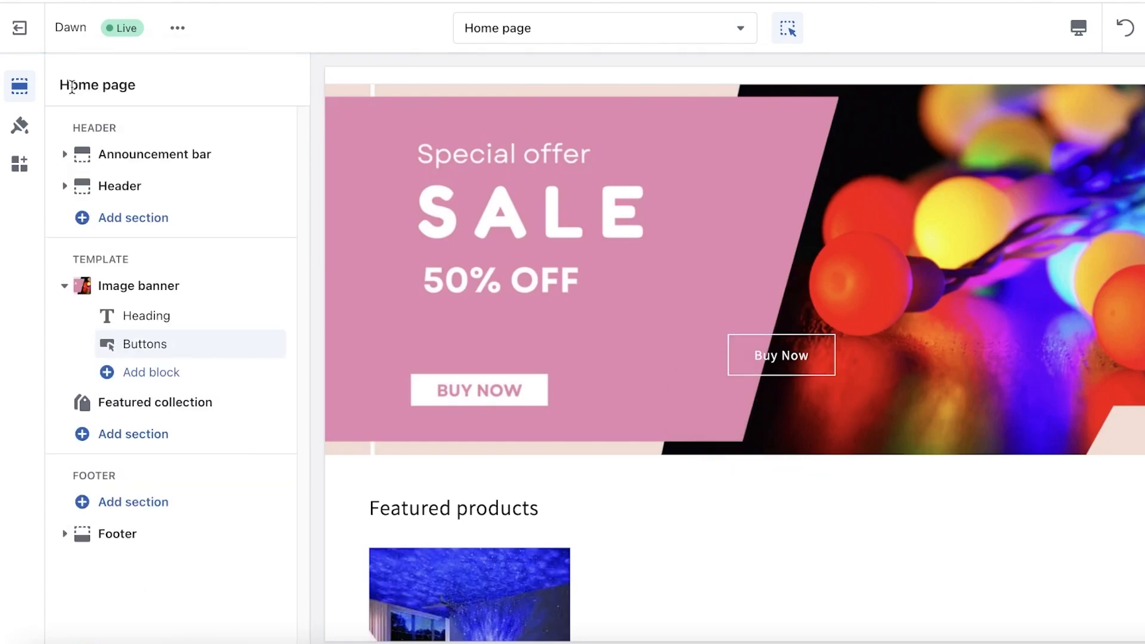
# Step: Examine the banner's Buttons block options and review the home page preview from the sale banner to the email signup
pyautogui.click(179, 345)
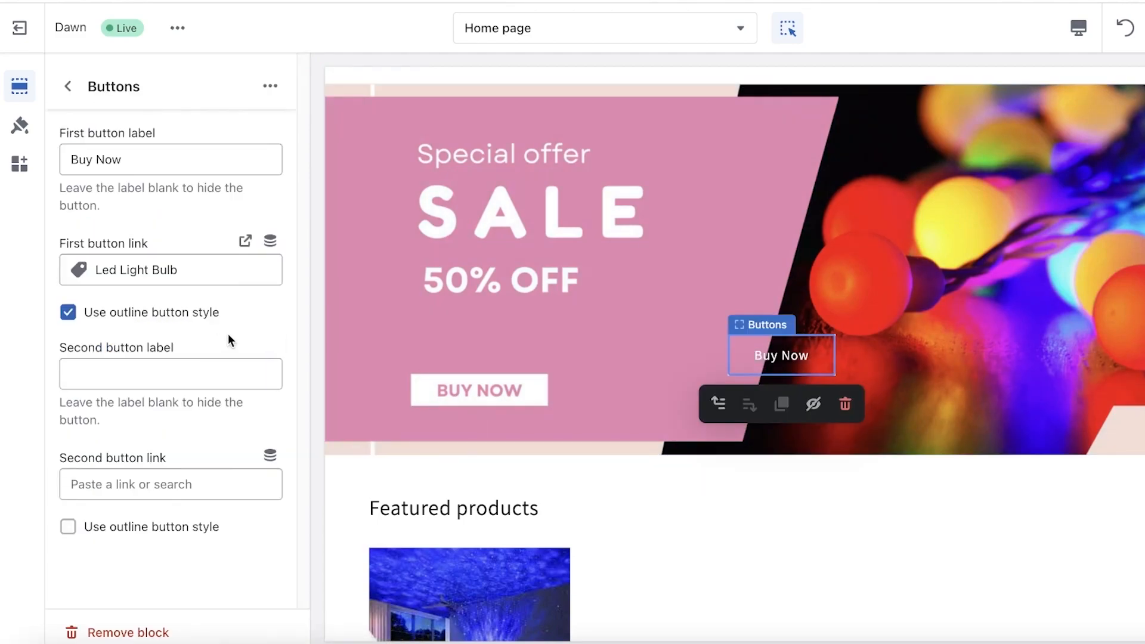
pyautogui.click(276, 88)
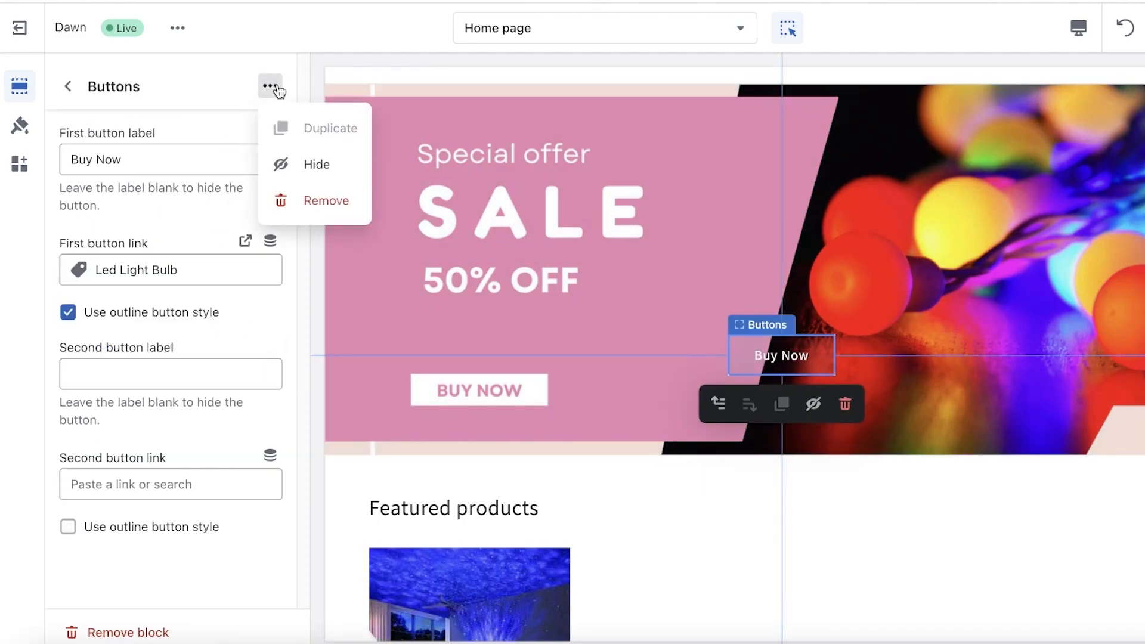
pyautogui.click(166, 571)
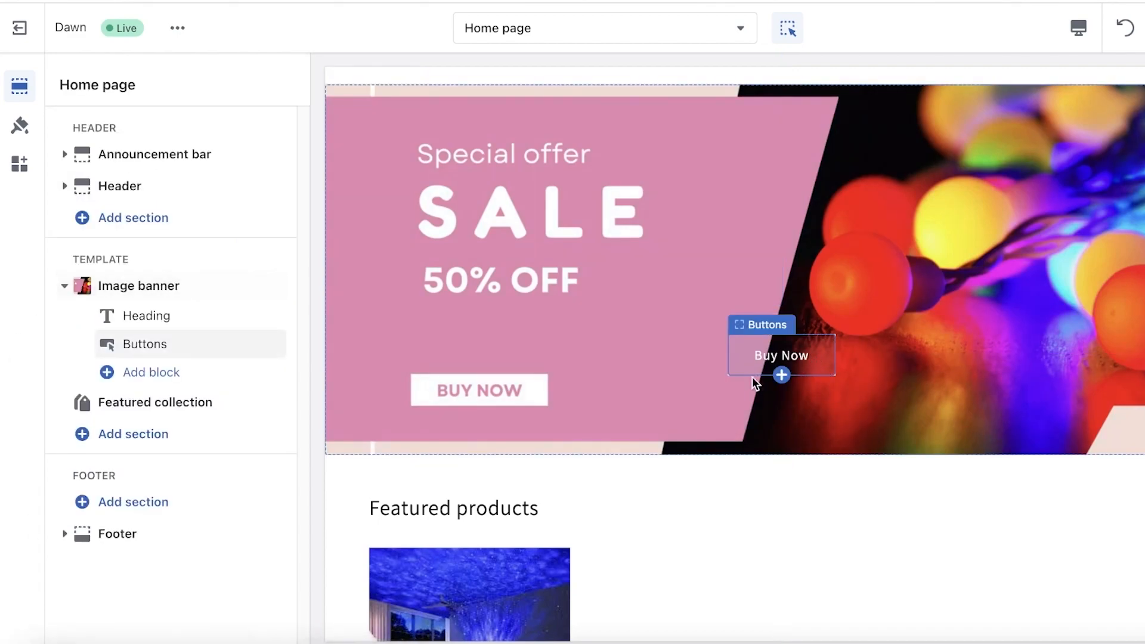
pyautogui.click(816, 345)
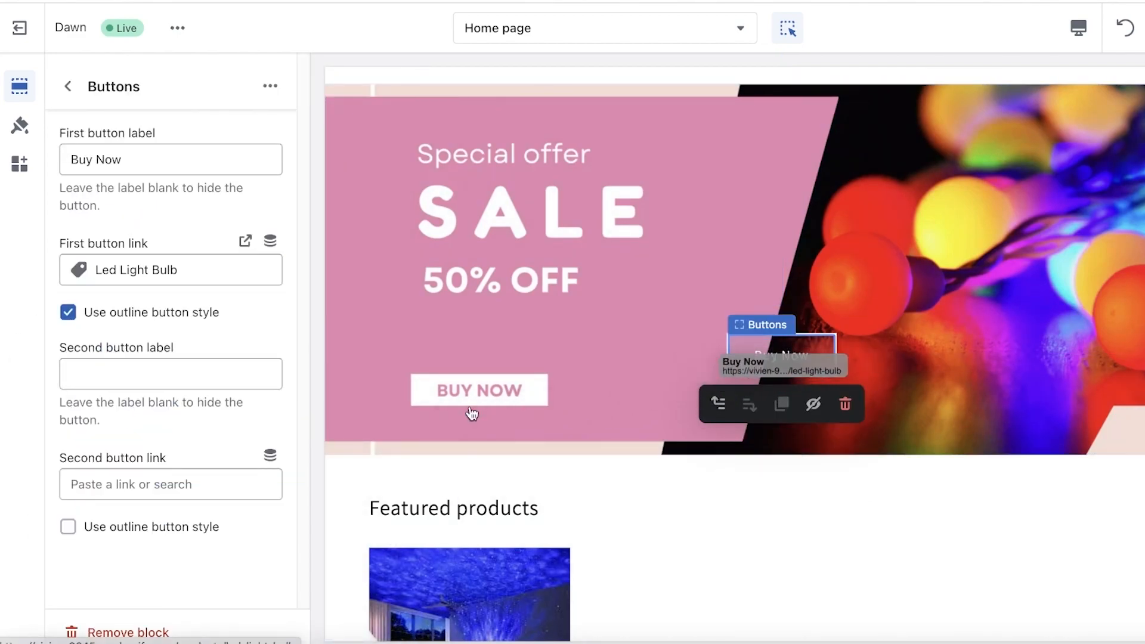
pyautogui.click(69, 86)
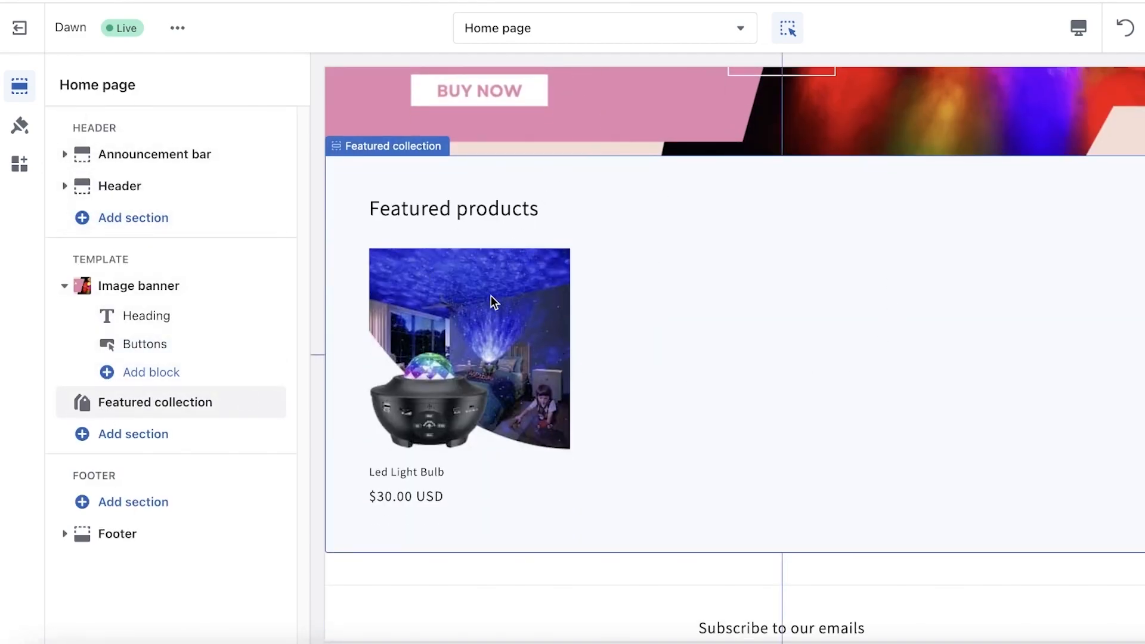
pyautogui.scroll(3, 492, 296)
pyautogui.scroll(-4, 527, 278)
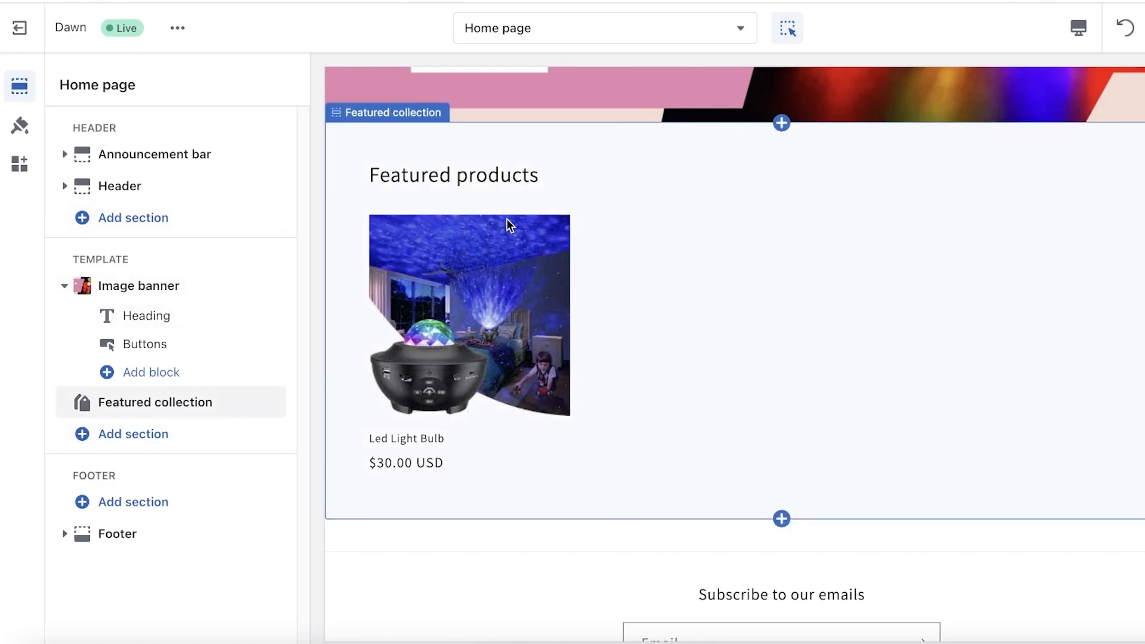
pyautogui.scroll(5, 507, 220)
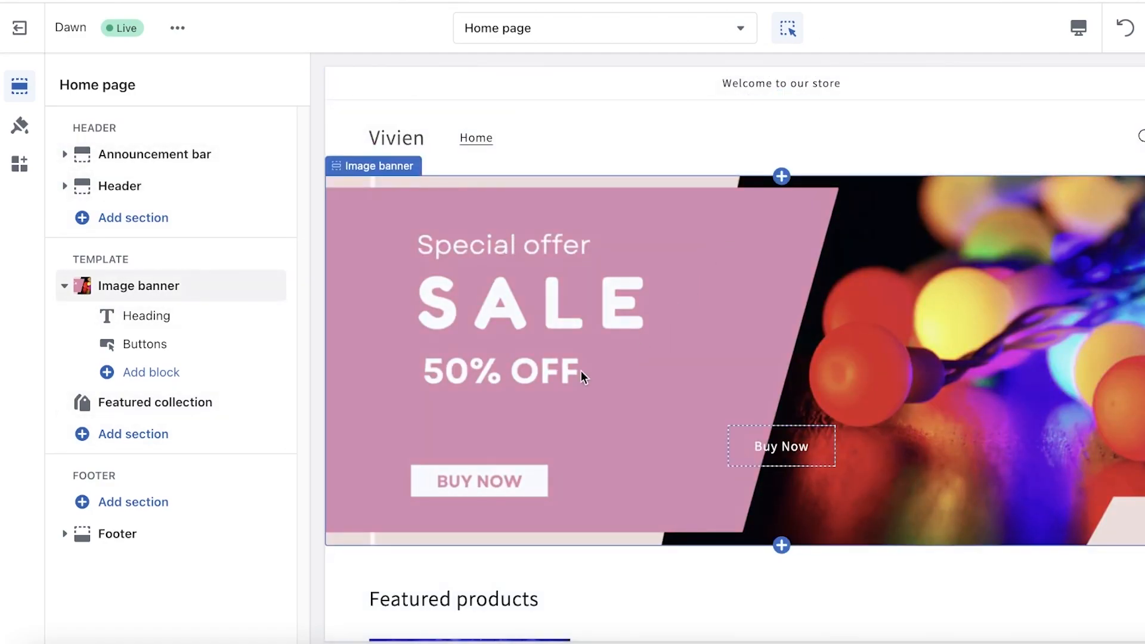
pyautogui.scroll(-5, 926, 349)
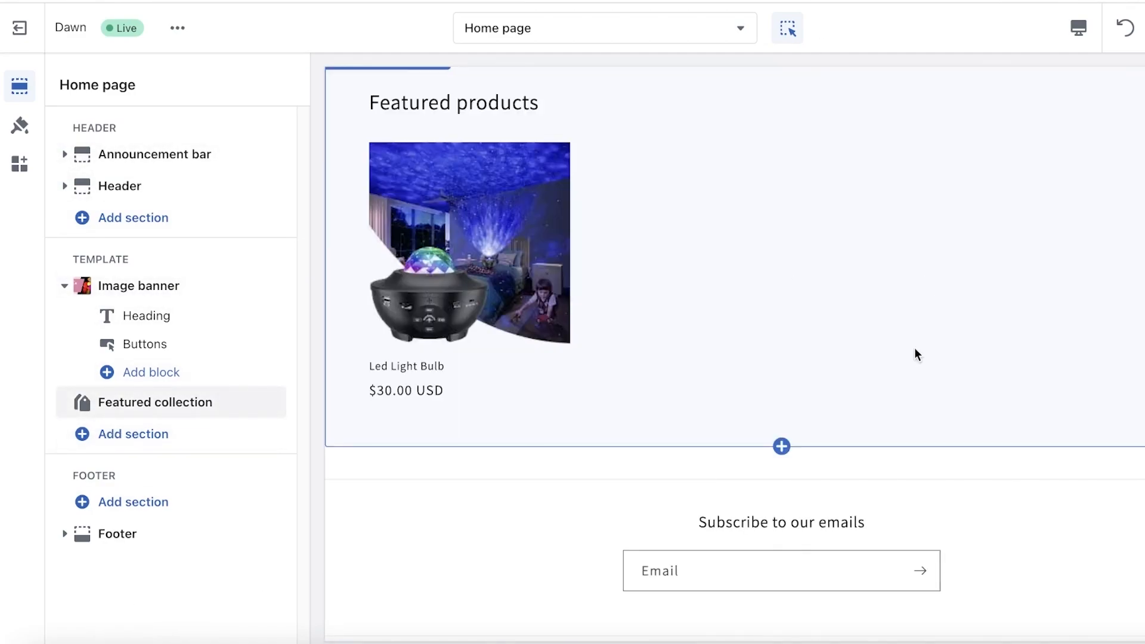
pyautogui.scroll(5, 925, 348)
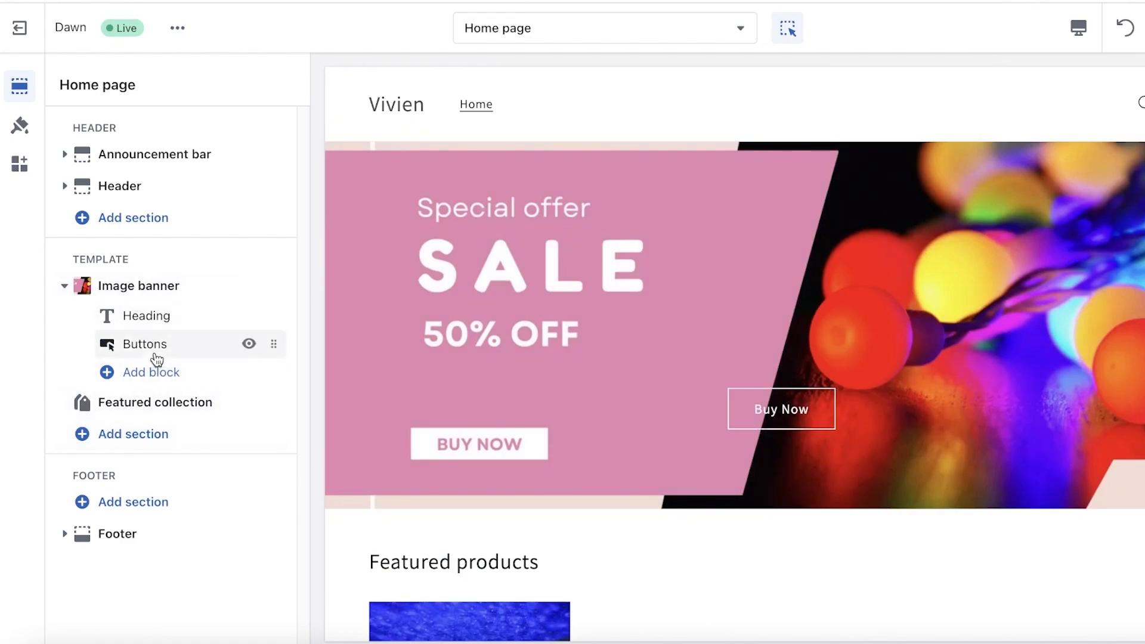
# Step: Change the Featured collection section's heading to "One Blub for Everything!"
pyautogui.scroll(-4, 723, 444)
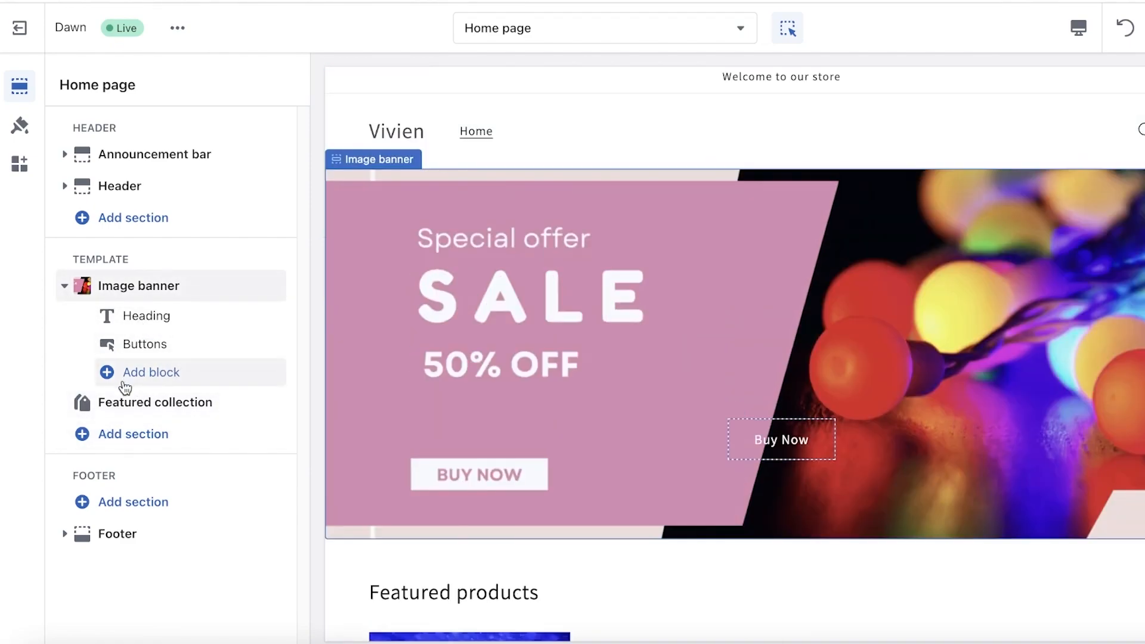
pyautogui.click(130, 407)
pyautogui.click(69, 85)
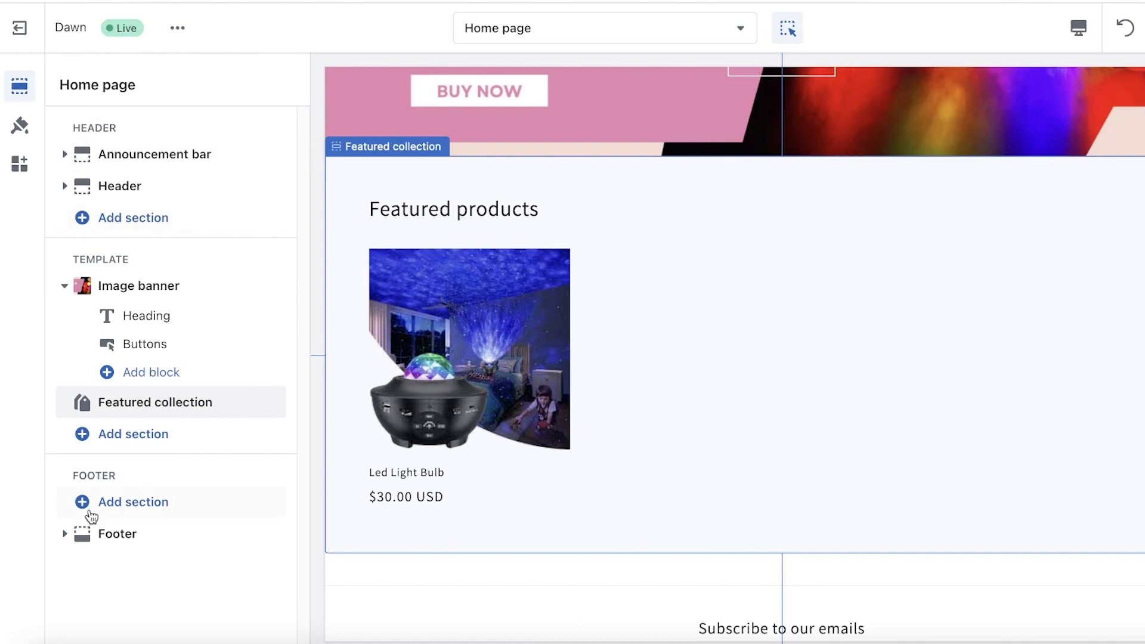
pyautogui.click(148, 401)
pyautogui.click(215, 199)
pyautogui.hotkey('ctrl', 'a')
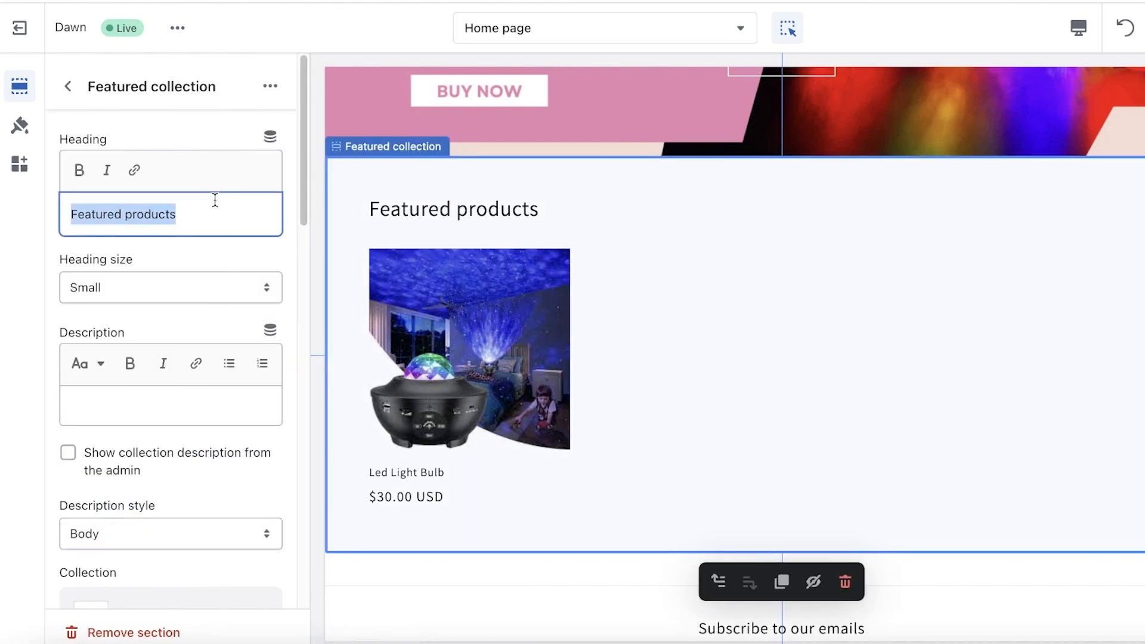
pyautogui.write('One Blub for Everything!')
# Step: Set the Featured collection's maximum products to show to 4
pyautogui.scroll(-10, 167, 447)
pyautogui.scroll(10, 167, 274)
pyautogui.scroll(-5, 179, 388)
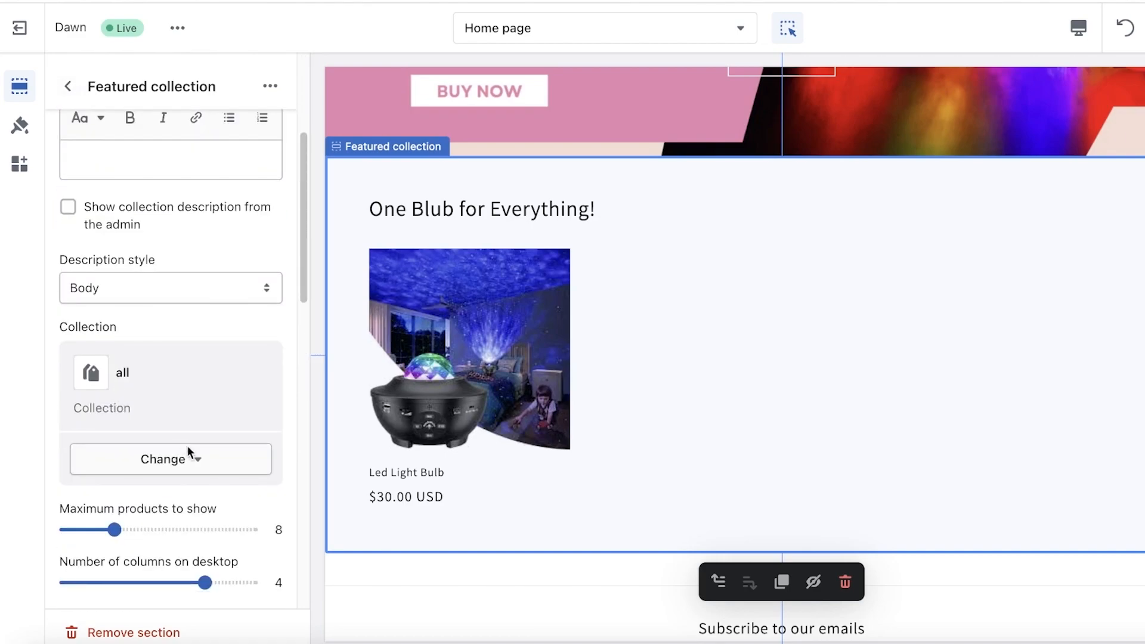
pyautogui.moveTo(115, 526); pyautogui.dragTo(83, 526)
pyautogui.scroll(4, 153, 291)
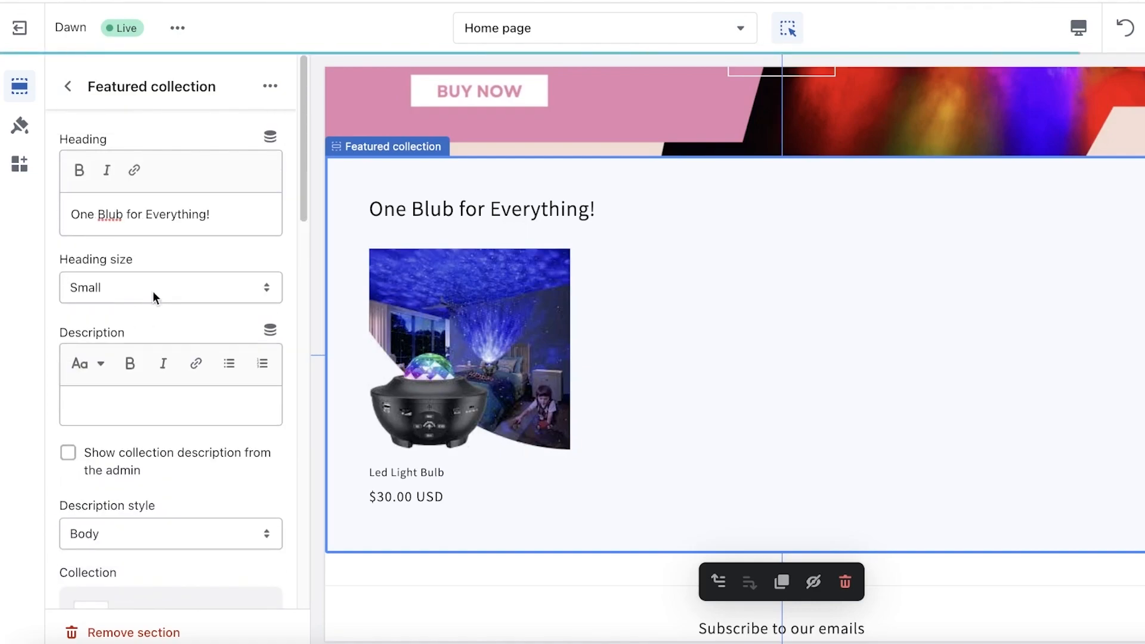
# Step: Set the Featured collection's product card image ratio to Square and toggle the vendor display on and back off
pyautogui.scroll(-10, 240, 284)
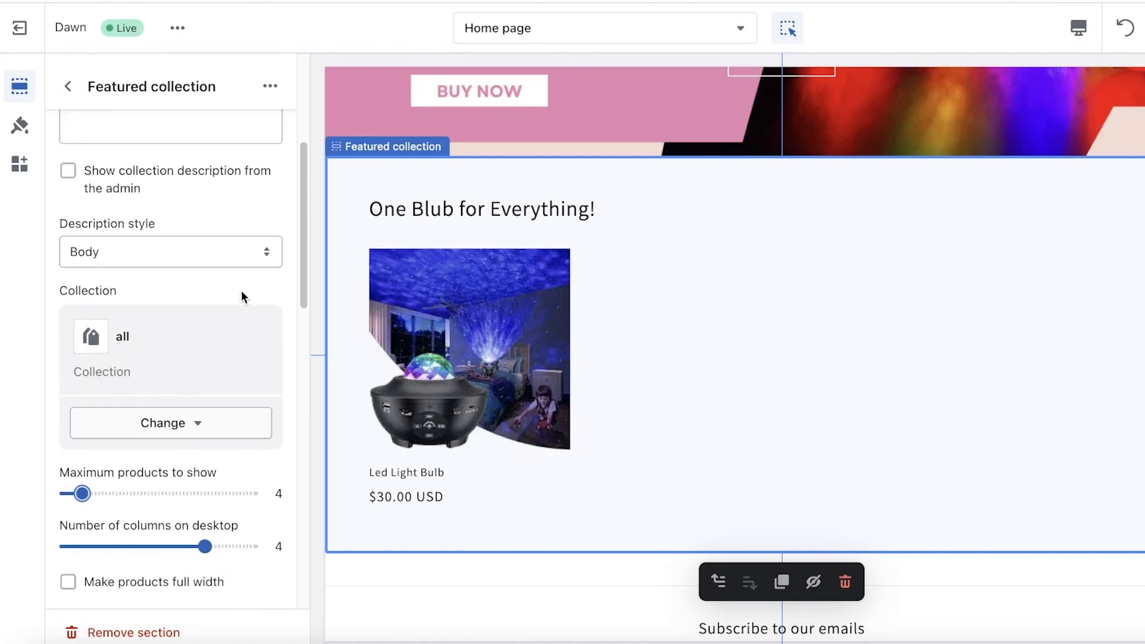
pyautogui.scroll(-9, 242, 296)
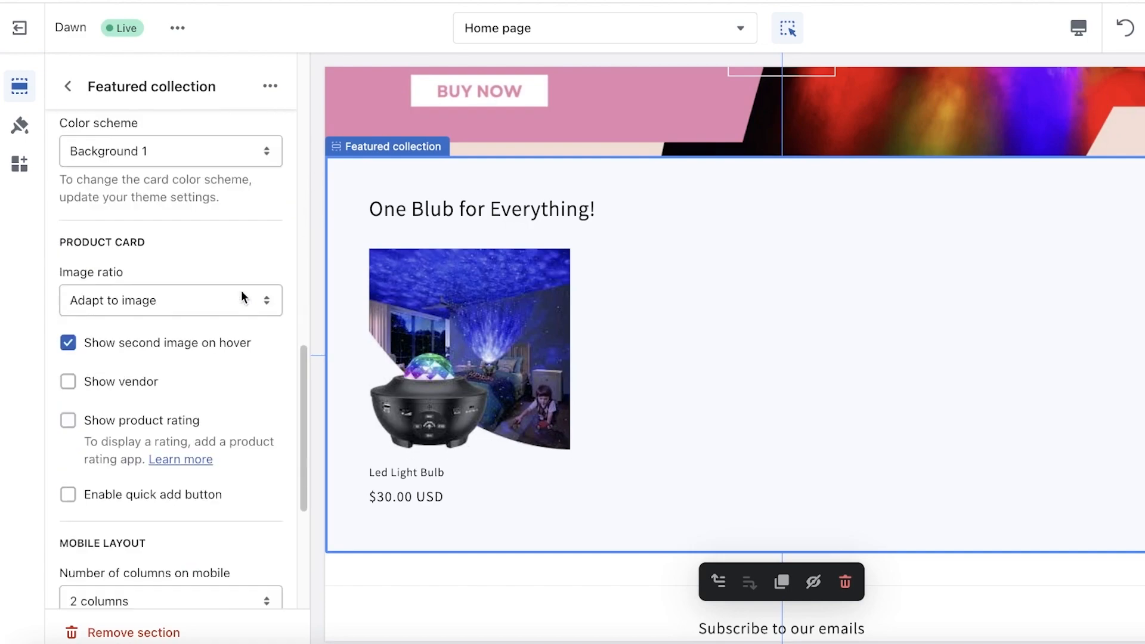
pyautogui.click(192, 148)
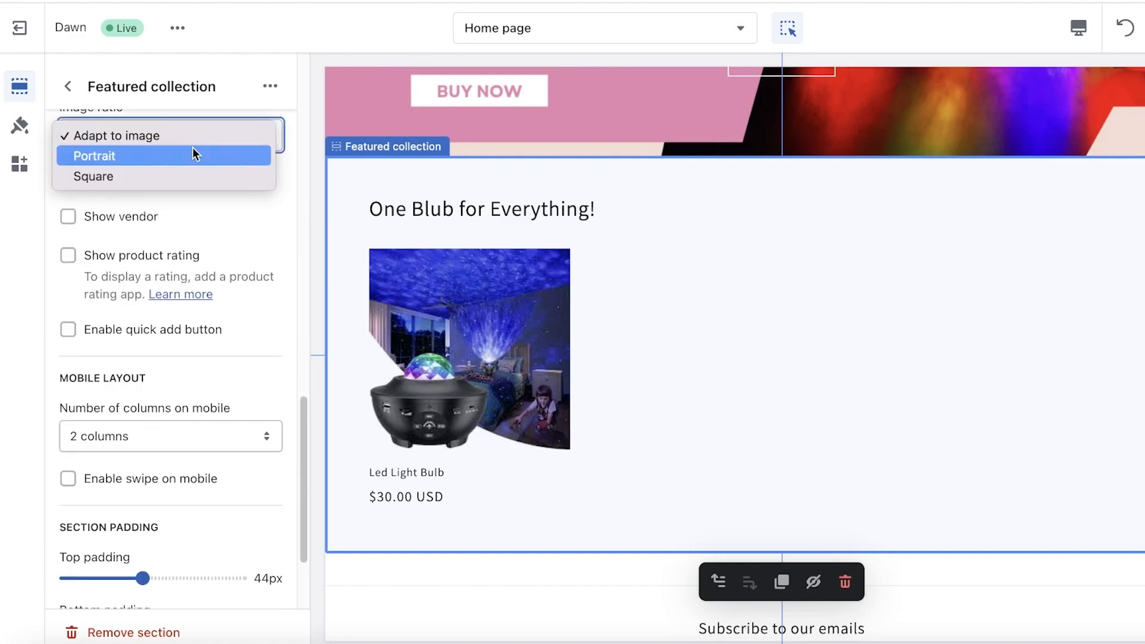
pyautogui.click(173, 176)
pyautogui.click(69, 218)
pyautogui.click(69, 218)
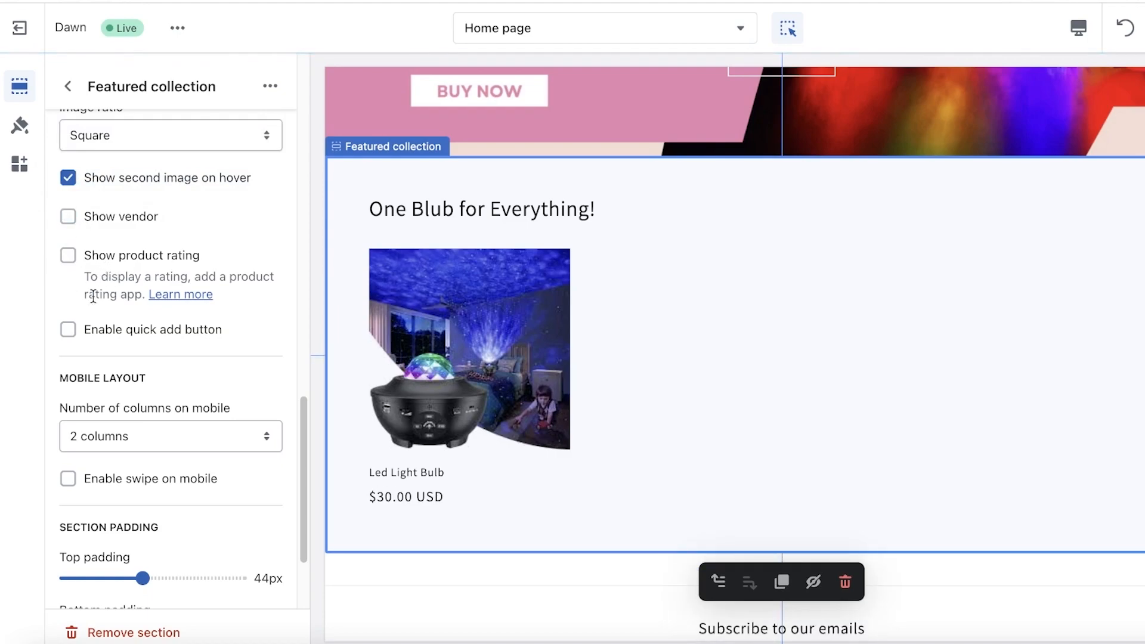
# Step: Set the Featured collection's top padding to 36 px and bottom padding to 8 px, and return to the section overview
pyautogui.scroll(-2, 89, 424)
pyautogui.moveTo(143, 465); pyautogui.dragTo(101, 465)
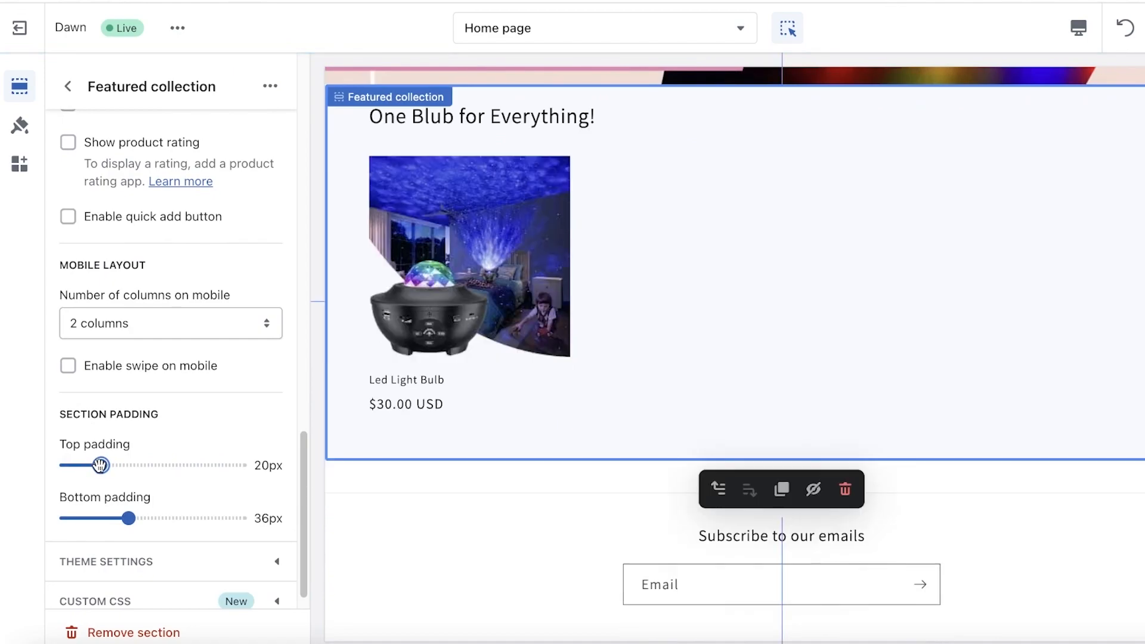
pyautogui.moveTo(128, 518); pyautogui.dragTo(83, 521)
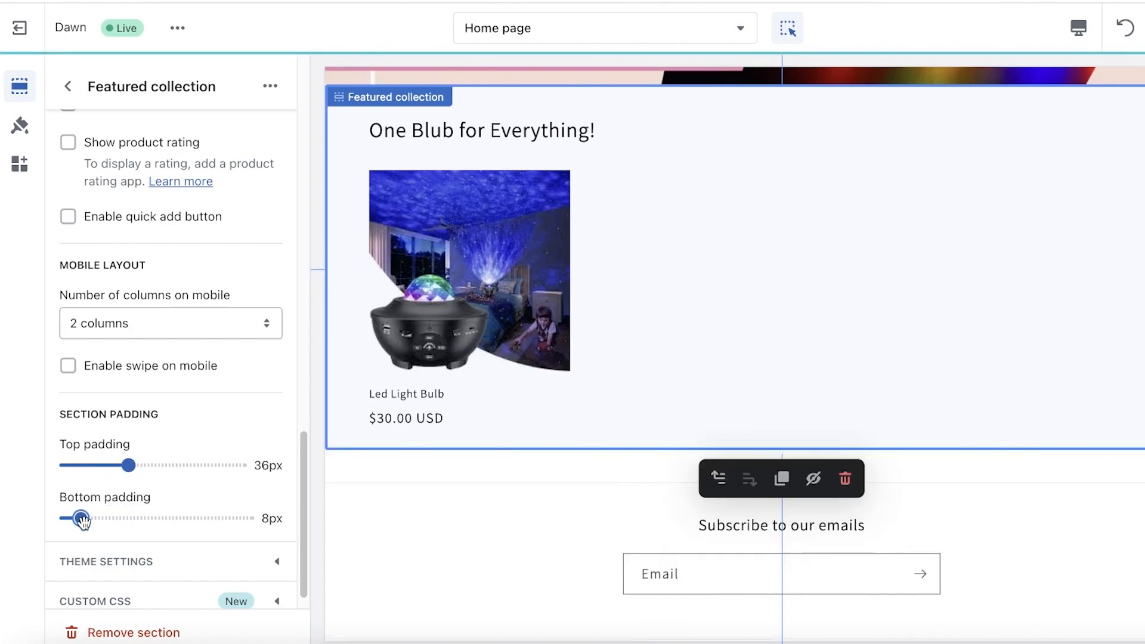
pyautogui.scroll(-1, 84, 518)
pyautogui.scroll(10, 146, 543)
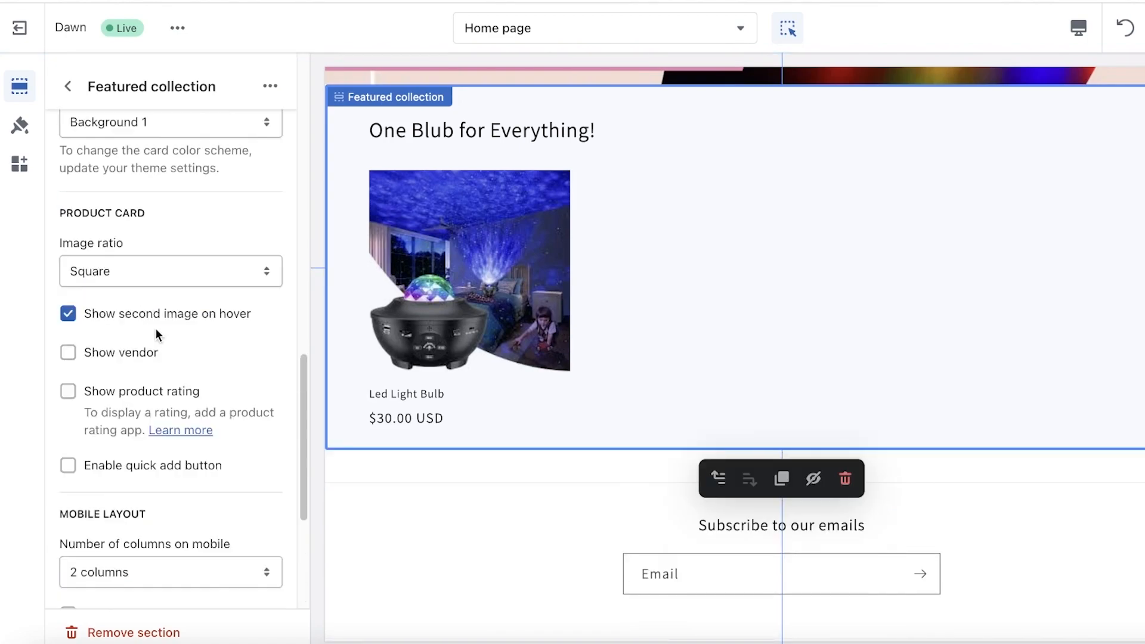
pyautogui.click(68, 86)
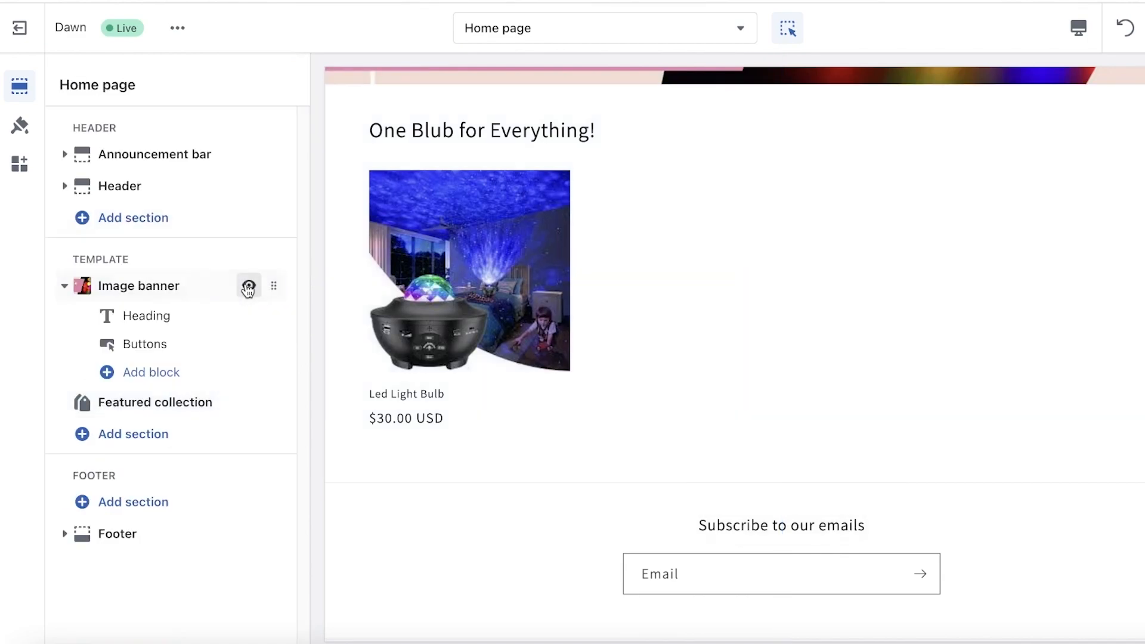
# Step: Add an Image with text section to the home page template and place it above the Featured collection
pyautogui.click(130, 379)
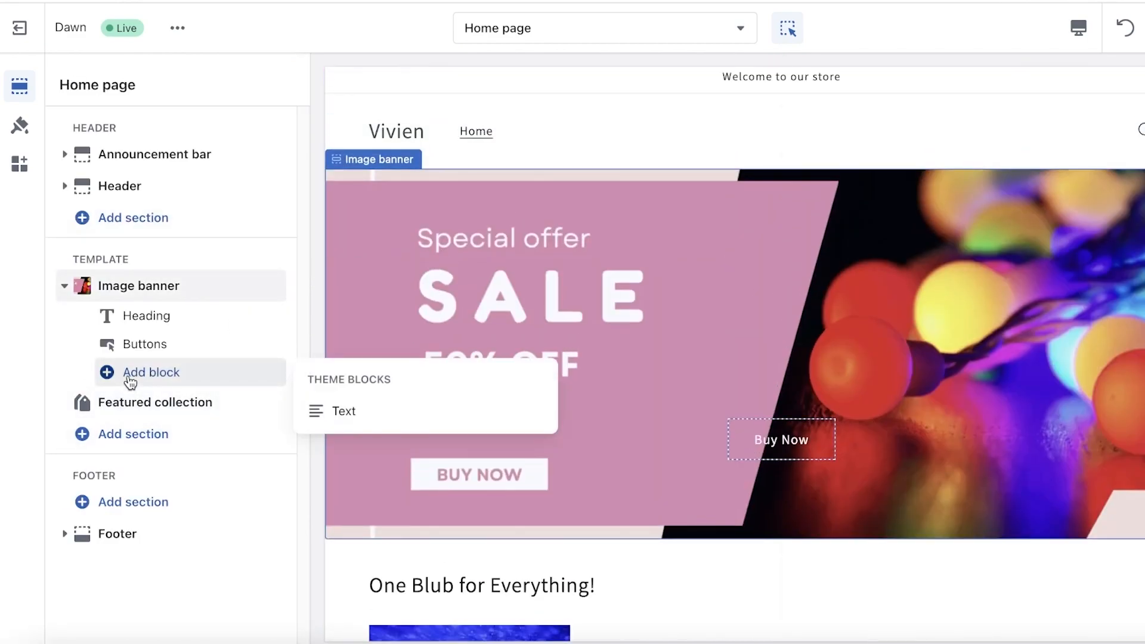
pyautogui.click(121, 436)
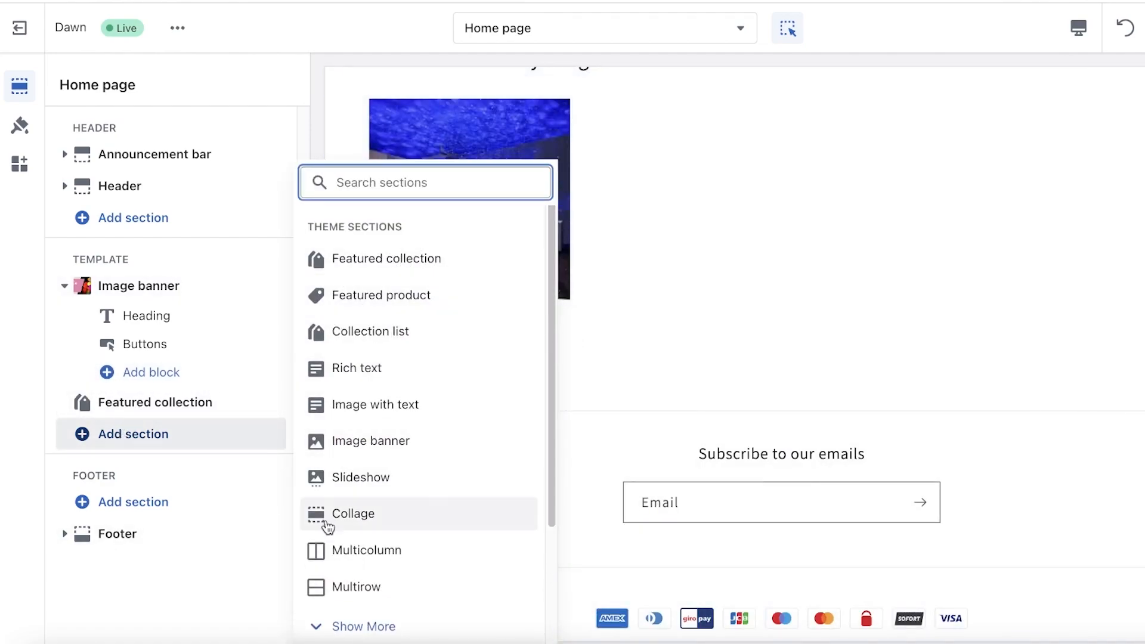
pyautogui.click(106, 434)
pyautogui.click(107, 433)
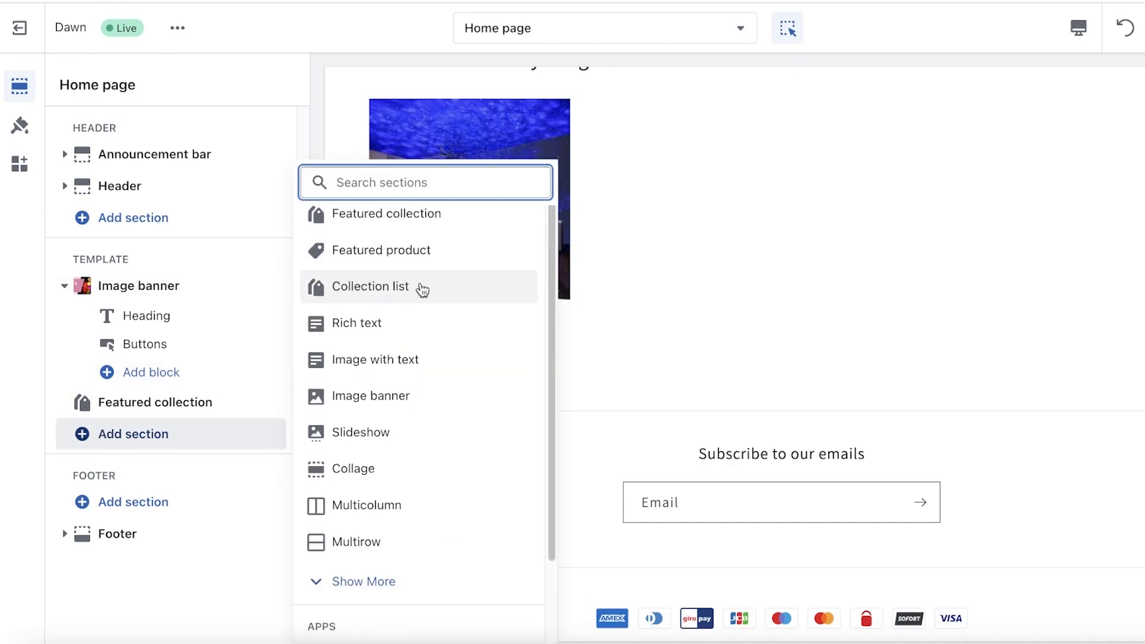
pyautogui.scroll(-3, 411, 298)
pyautogui.click(349, 468)
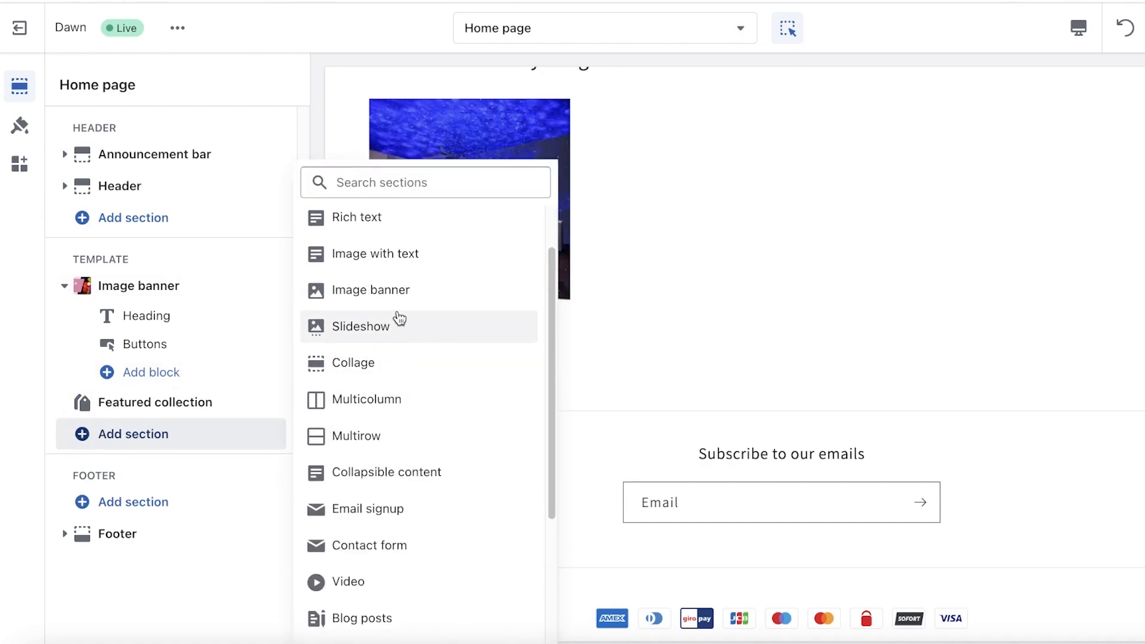
pyautogui.scroll(-3, 412, 328)
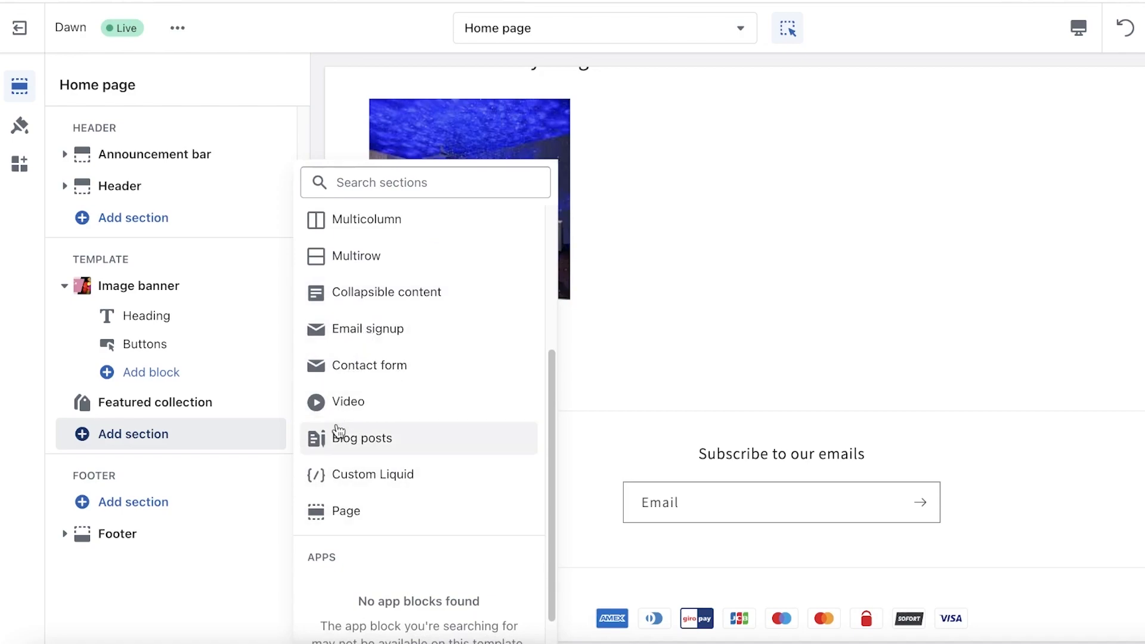
pyautogui.scroll(5, 401, 352)
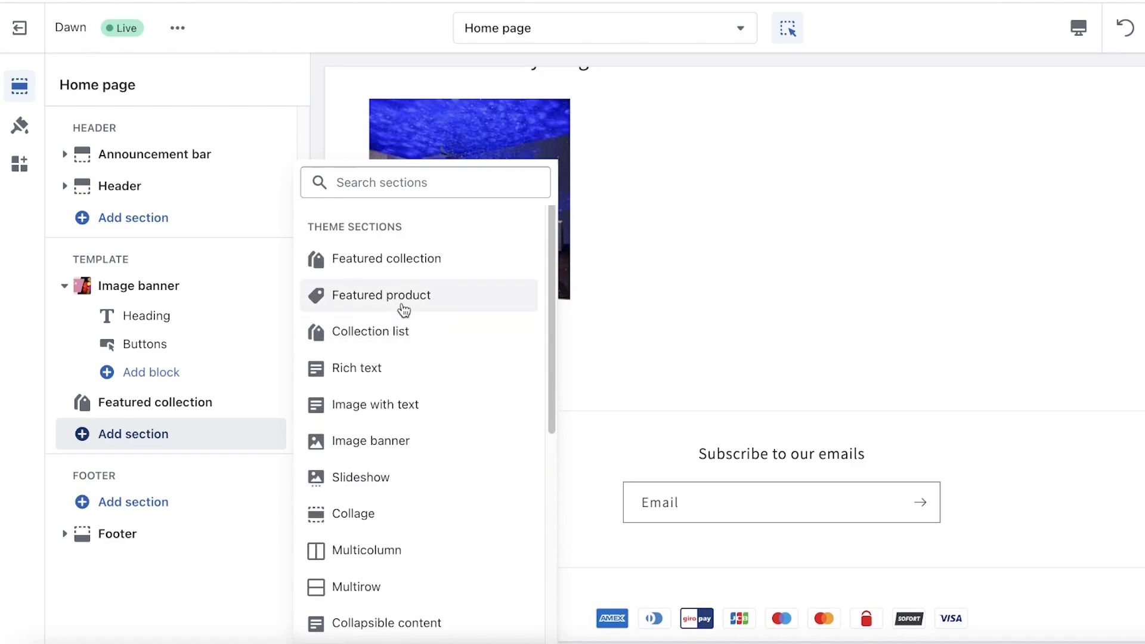
pyautogui.click(372, 412)
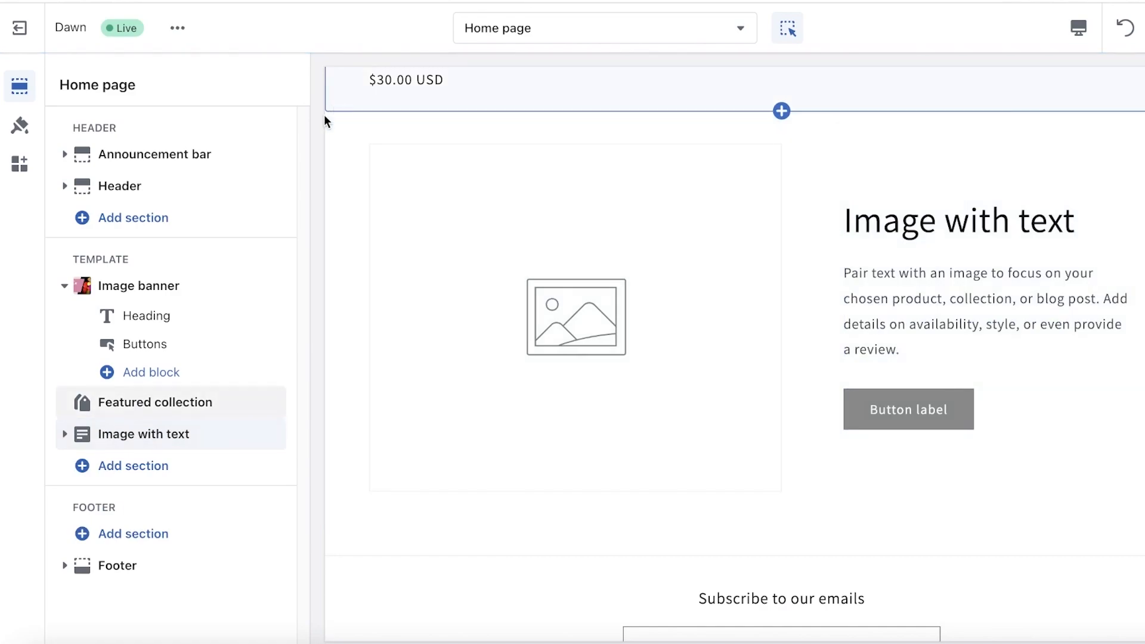
pyautogui.moveTo(273, 434); pyautogui.dragTo(263, 391)
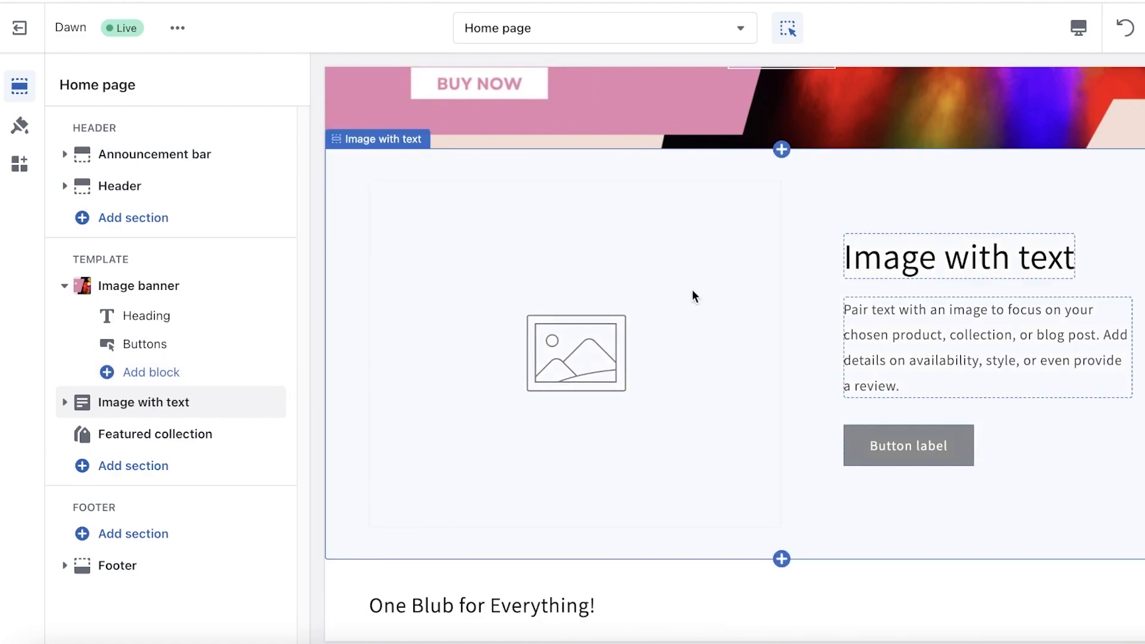
# Step: Change the Image with text section's heading to "The best bulb"
pyautogui.click(973, 253)
pyautogui.doubleClick(972, 253)
pyautogui.click(145, 204)
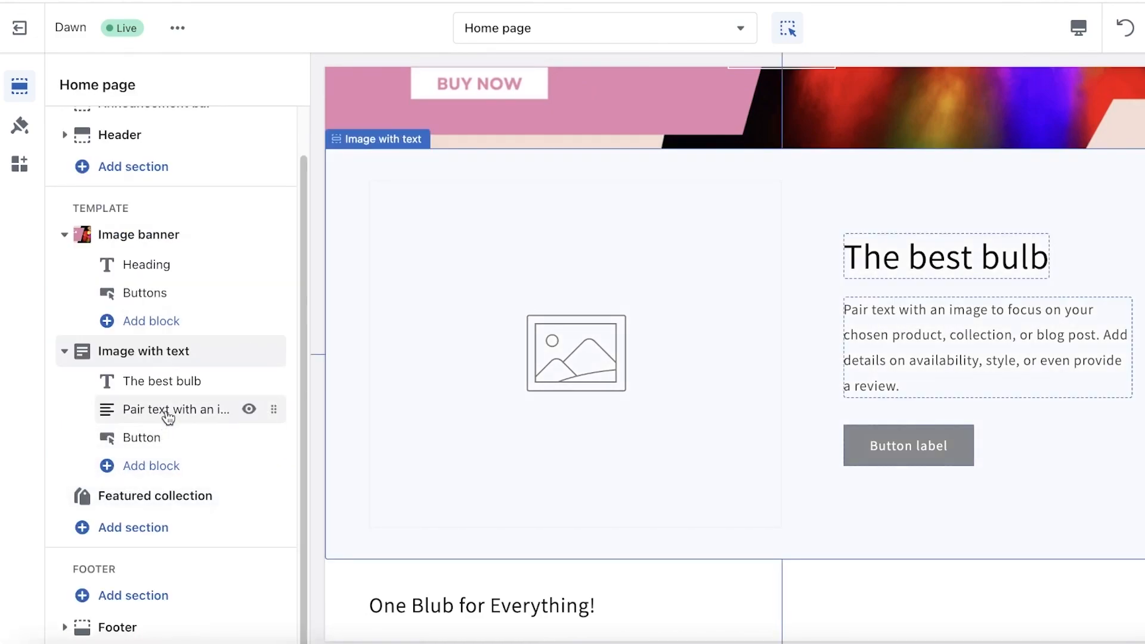
# Step: Replace the placeholder paragraph in the section's Text block with "Get this to solve all your needs"
pyautogui.click(166, 410)
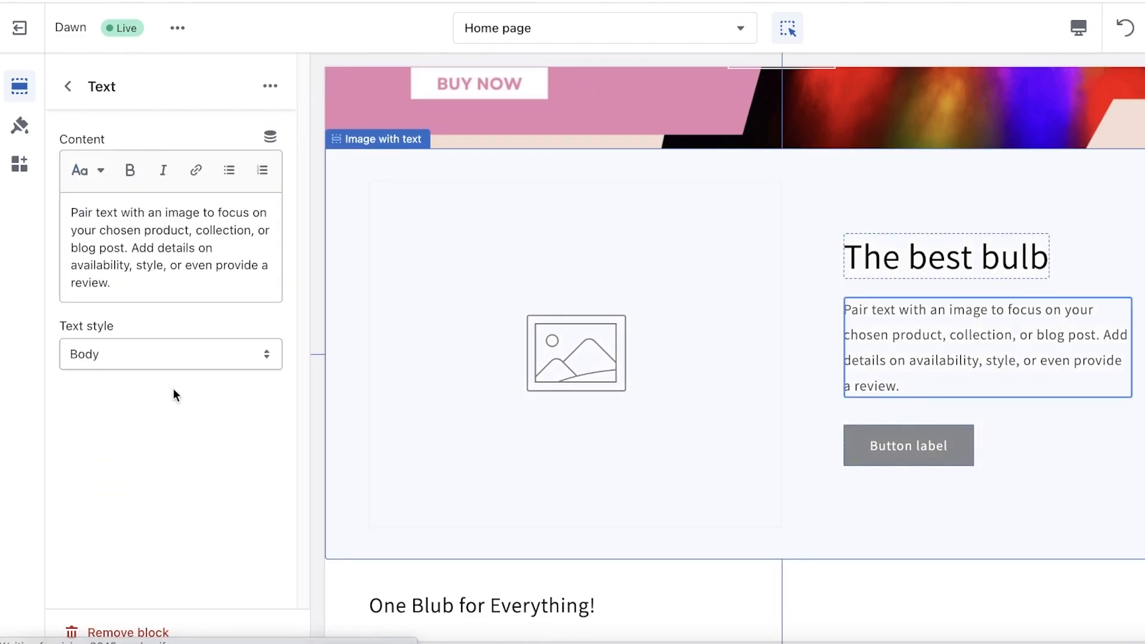
pyautogui.click(183, 206)
pyautogui.hotkey('ctrl', 'a')
pyautogui.write('Get this to solve all your needs')
pyautogui.click(67, 86)
# Step: Upload download (2).jpeg from Downloads and use it as the Image with text section's image
pyautogui.click(554, 318)
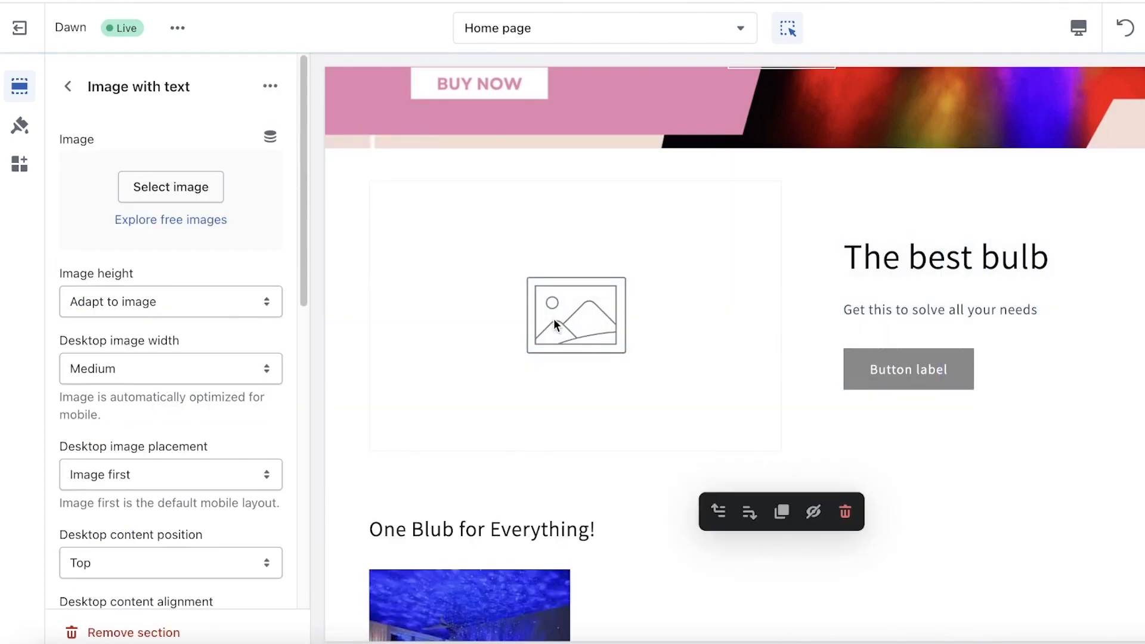
pyautogui.click(181, 190)
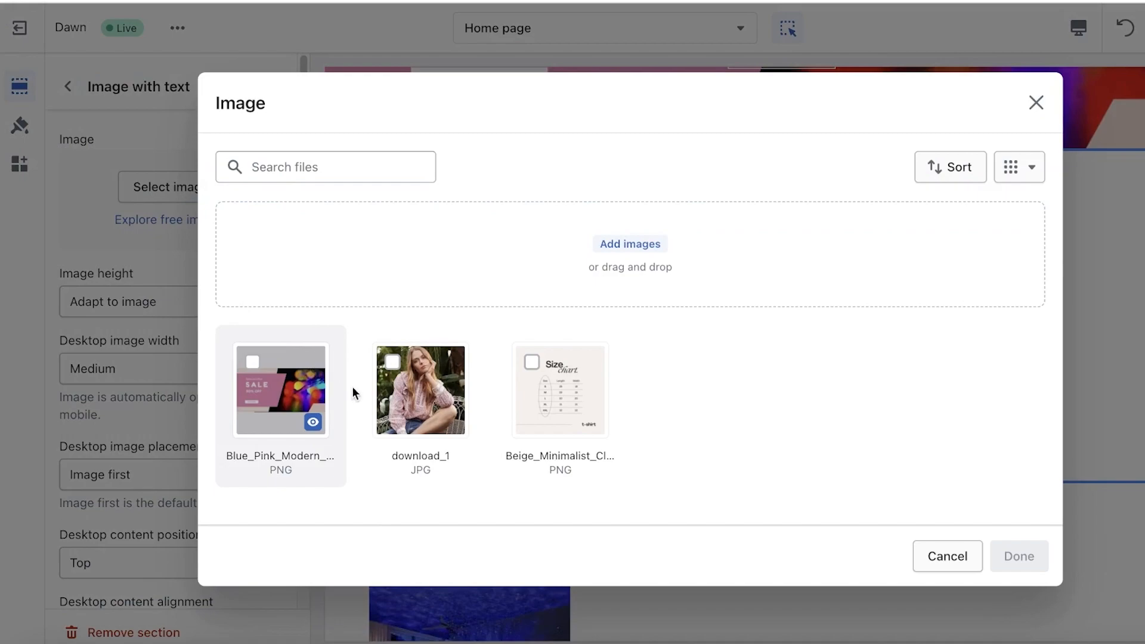
pyautogui.click(650, 234)
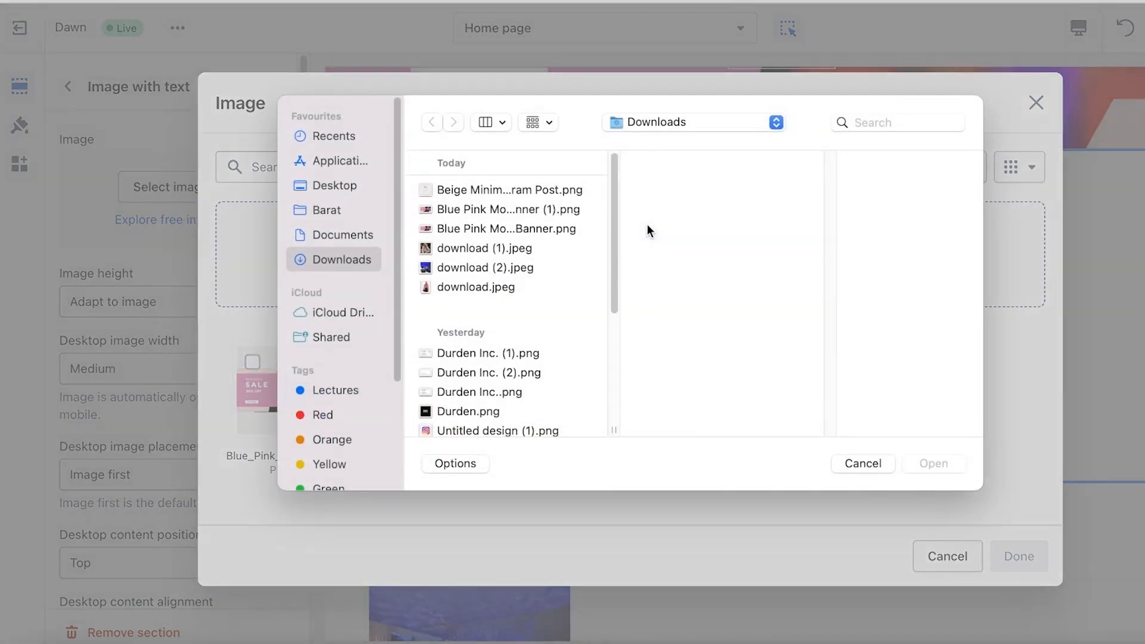
pyautogui.click(484, 232)
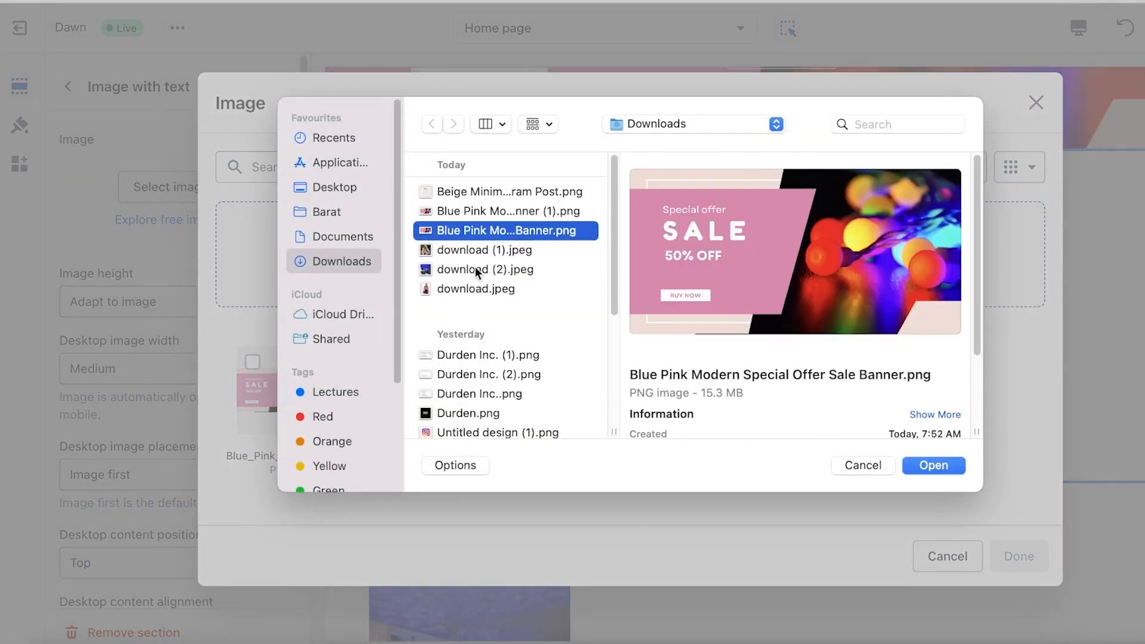
pyautogui.click(481, 191)
pyautogui.click(475, 211)
pyautogui.click(454, 272)
pyautogui.click(453, 288)
pyautogui.click(933, 465)
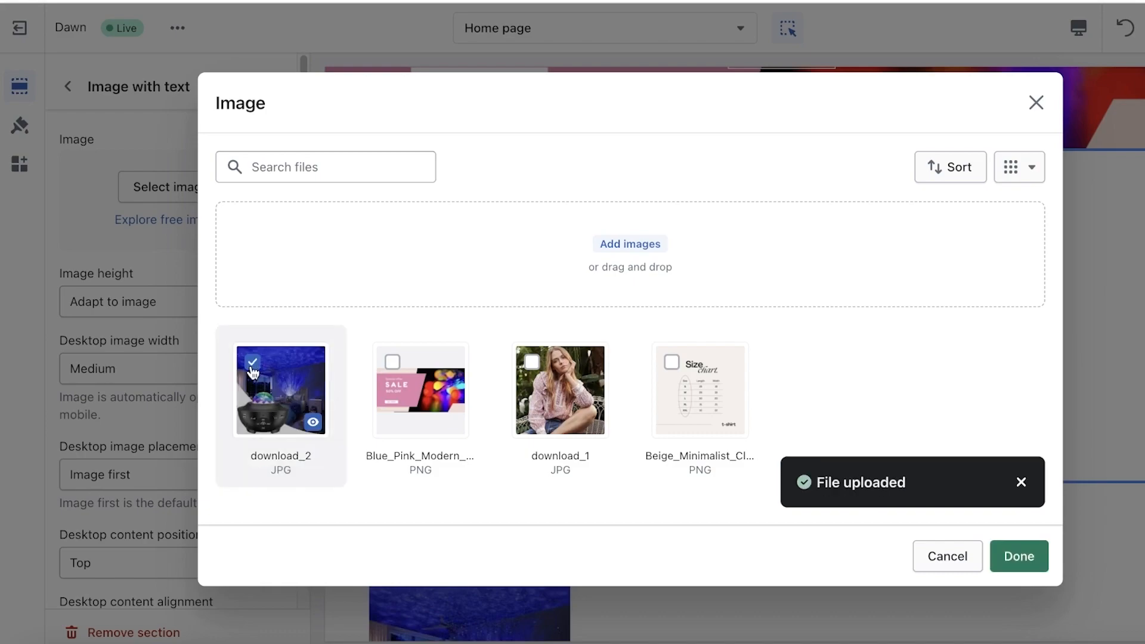
pyautogui.click(1019, 557)
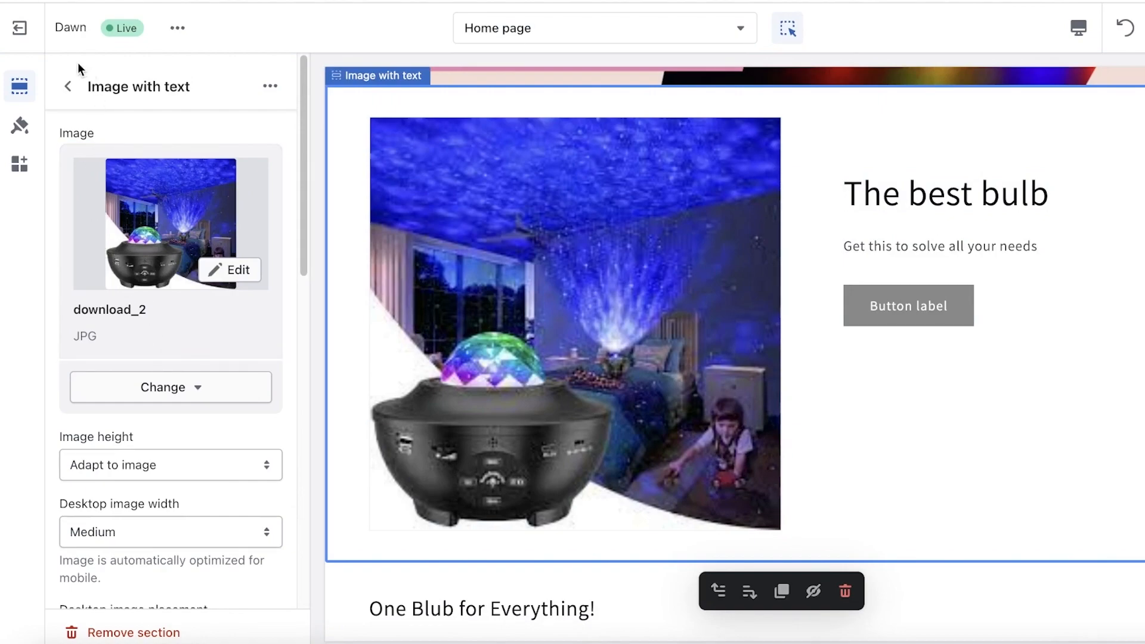
# Step: Label the Image with text section's button "Buy Now" and save the theme changes
pyautogui.click(68, 86)
pyautogui.click(126, 437)
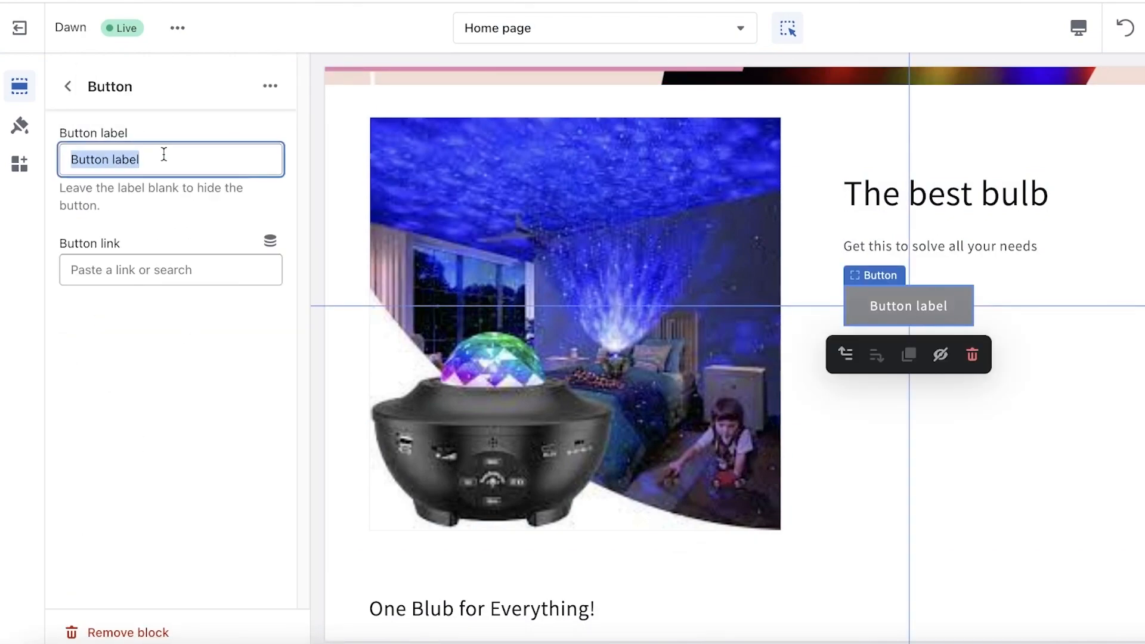
pyautogui.write('Buy Now')
pyautogui.press('Tab')
pyautogui.click(145, 495)
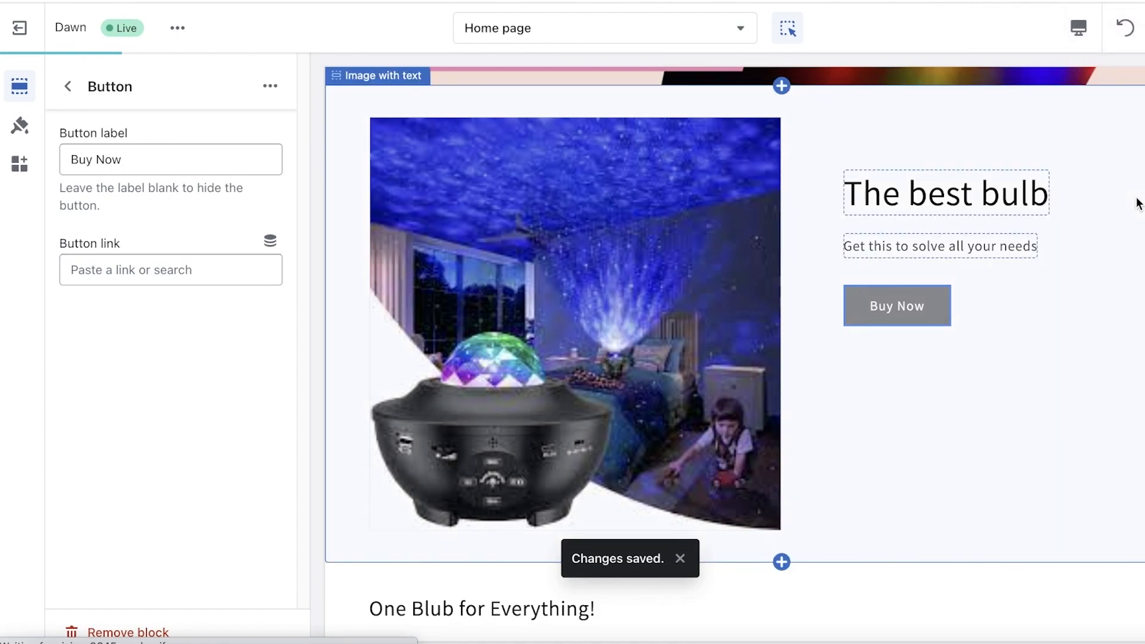
# Step: Leave the theme editor and open the online store's live view from the Shopify admin
pyautogui.scroll(3, 1139, 203)
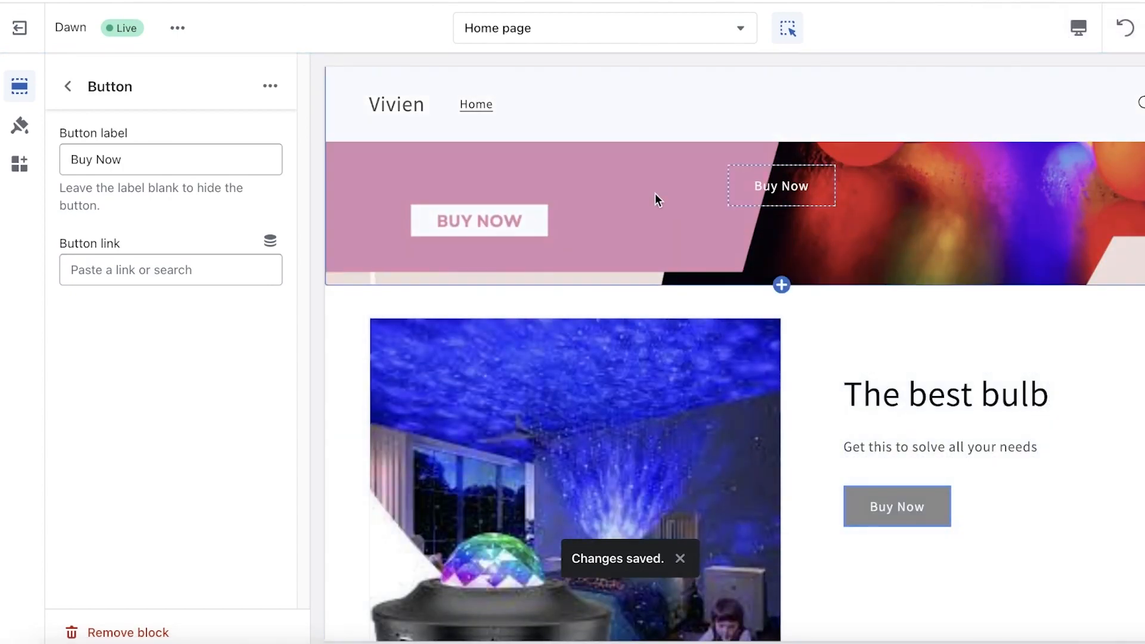
pyautogui.click(39, 31)
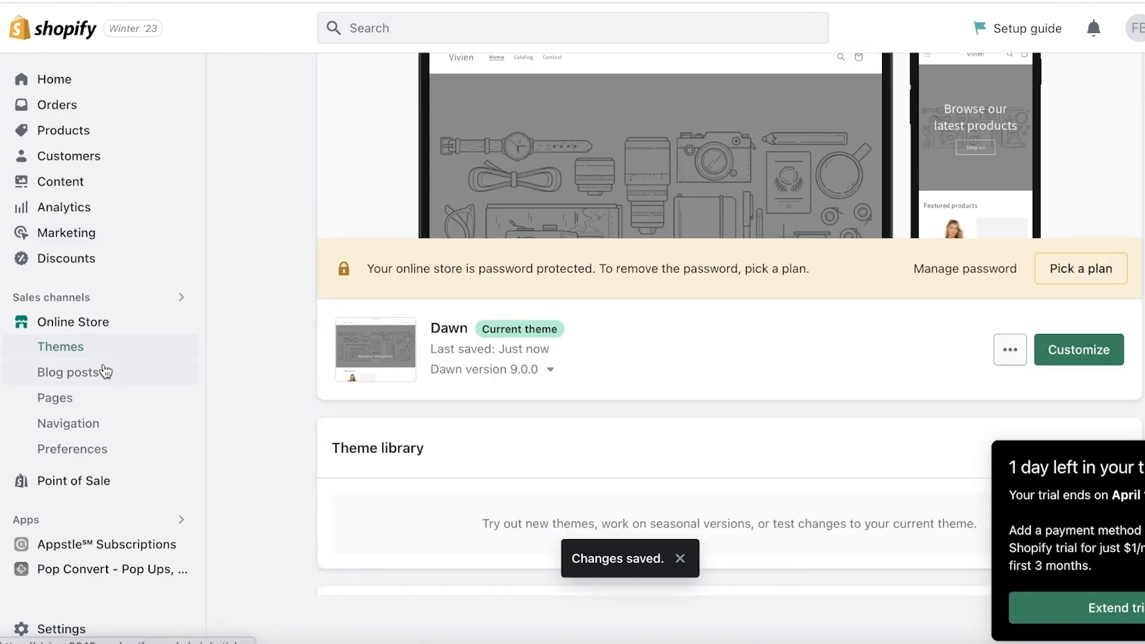
pyautogui.click(179, 323)
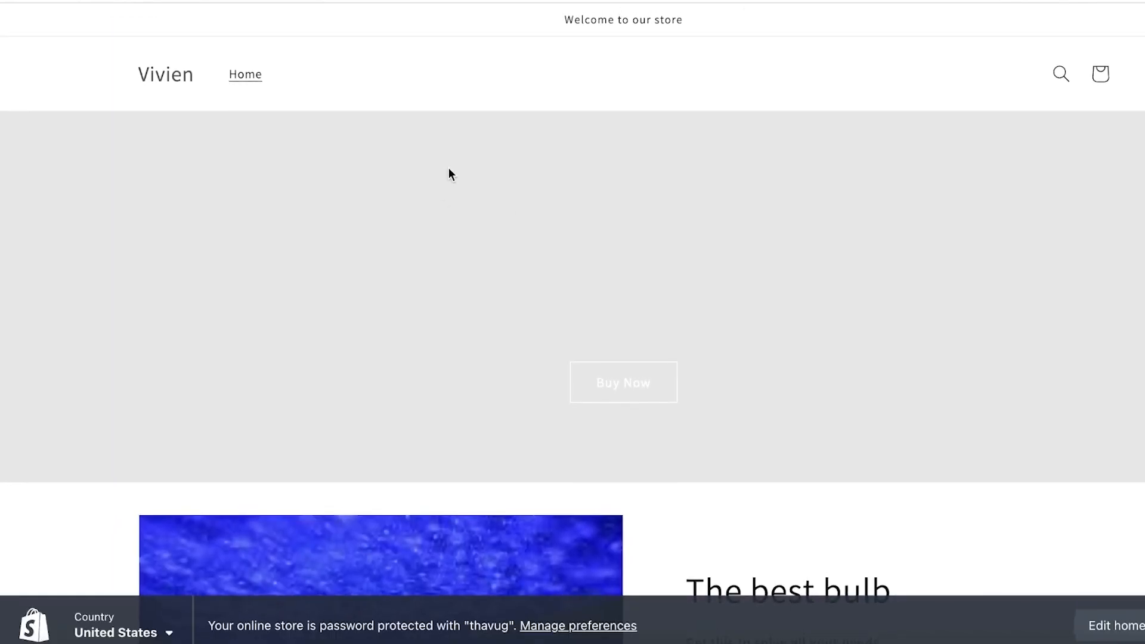
# Step: Review the storefront home page from the banner to the footer and return to the admin's theme overview
pyautogui.scroll(-5, 227, 248)
pyautogui.scroll(5, 227, 248)
pyautogui.scroll(-3, 673, 115)
pyautogui.scroll(3, 672, 116)
pyautogui.scroll(-15, 647, 248)
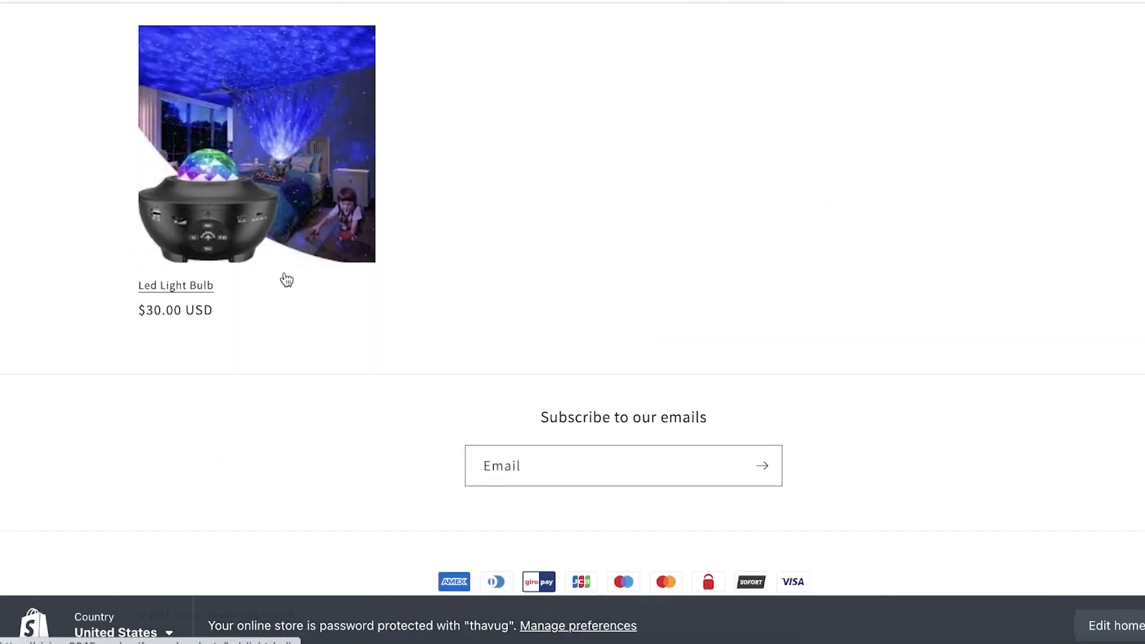
pyautogui.scroll(9, 284, 272)
pyautogui.scroll(8, 492, 124)
pyautogui.click(493, 1)
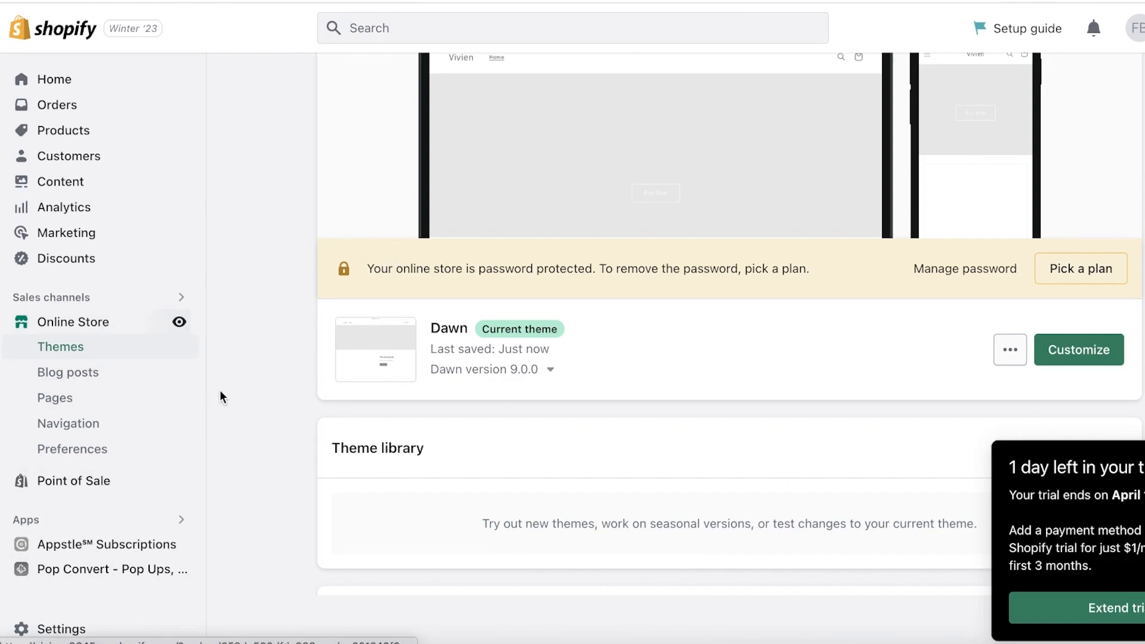
# Step: Open the store's settings and review the Checkout options for customer contact, customer information, order processing and marketing
pyautogui.scroll(3, 220, 396)
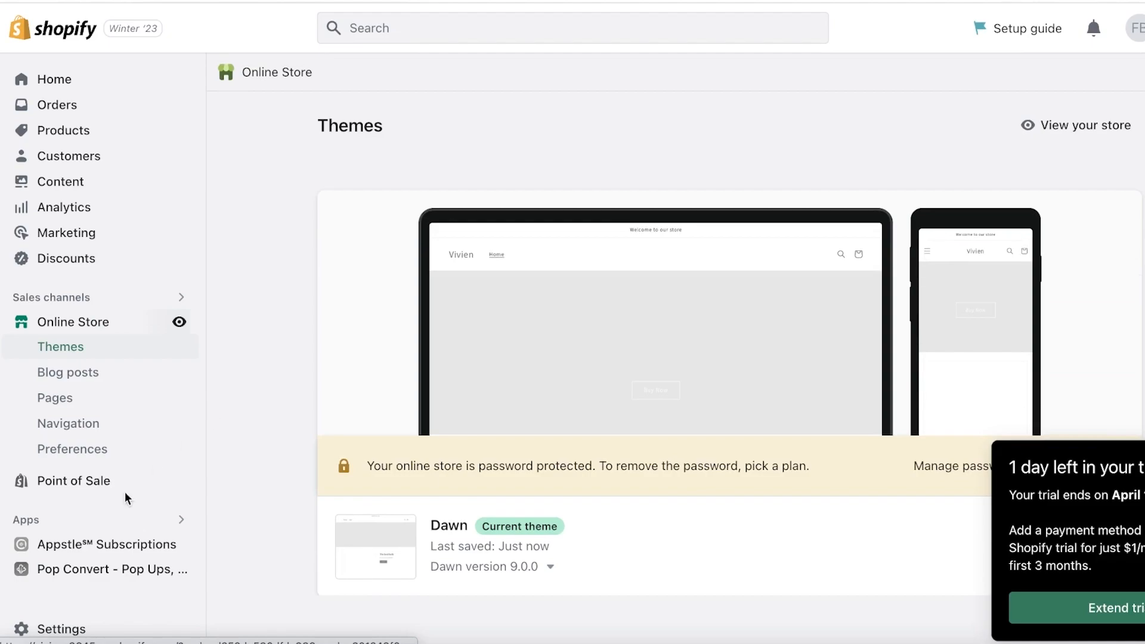
pyautogui.click(13, 628)
pyautogui.click(149, 369)
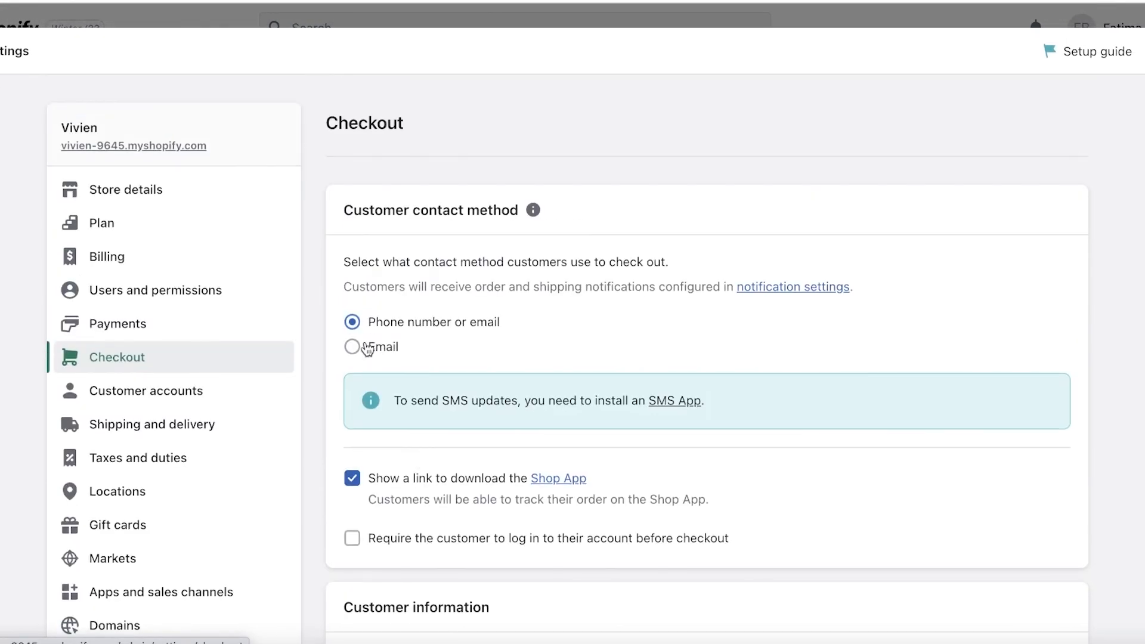
pyautogui.scroll(-9, 371, 386)
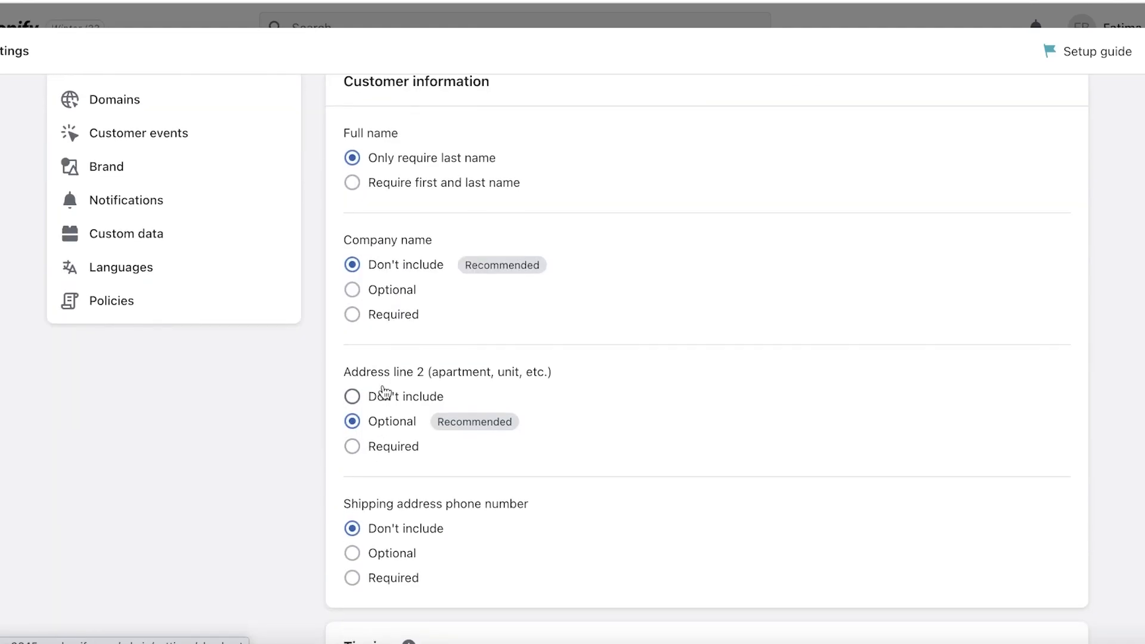
pyautogui.scroll(3, 383, 392)
pyautogui.scroll(-15, 399, 365)
pyautogui.scroll(-7, 410, 385)
pyautogui.scroll(7, 408, 388)
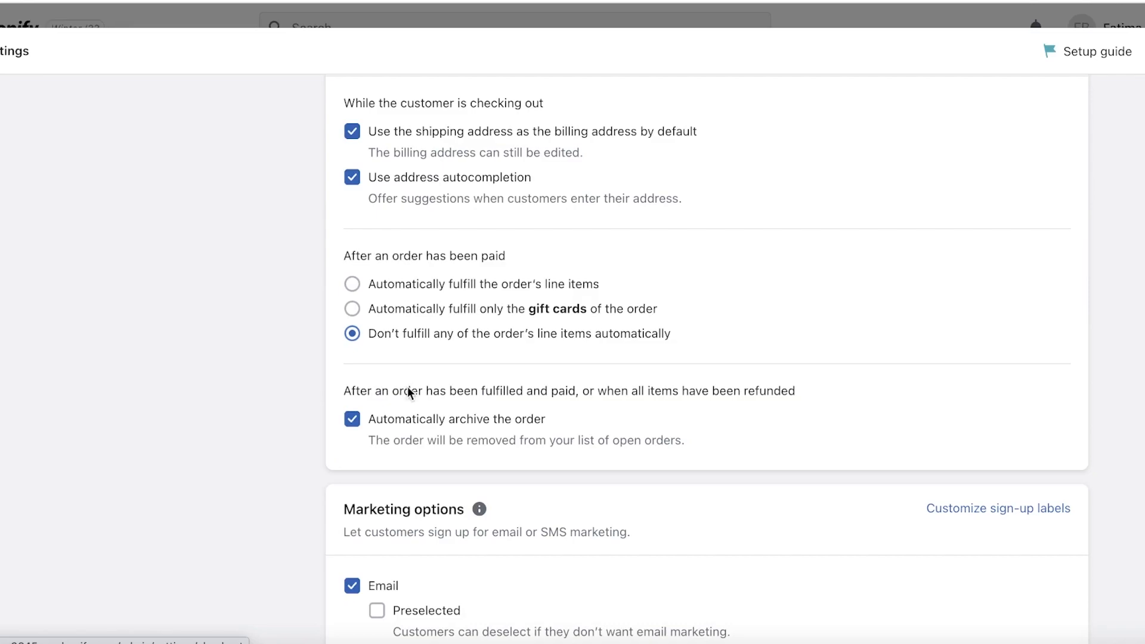
pyautogui.scroll(-9, 408, 389)
pyautogui.scroll(20, 414, 395)
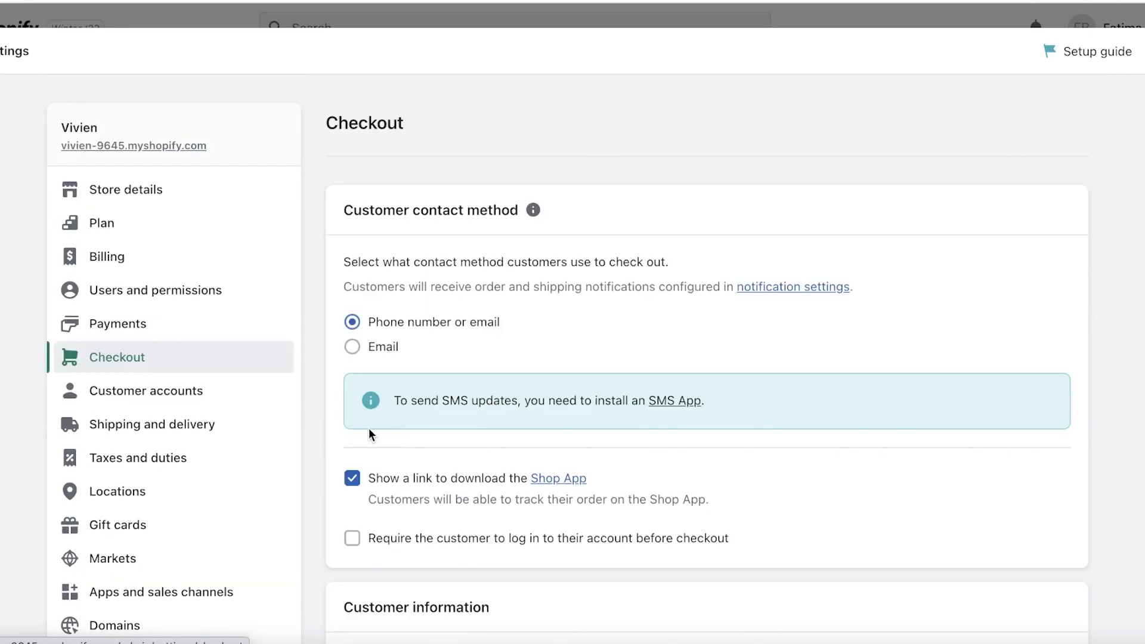
# Step: Open the store's Payments settings and go to the manual payment methods
pyautogui.click(113, 325)
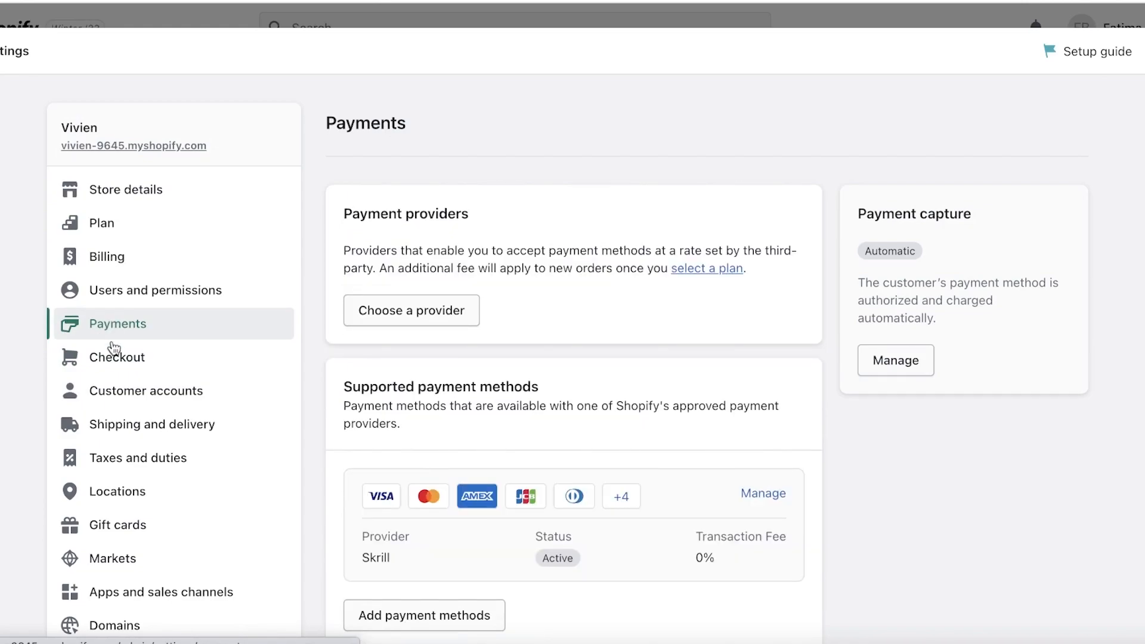
pyautogui.scroll(-9, 405, 334)
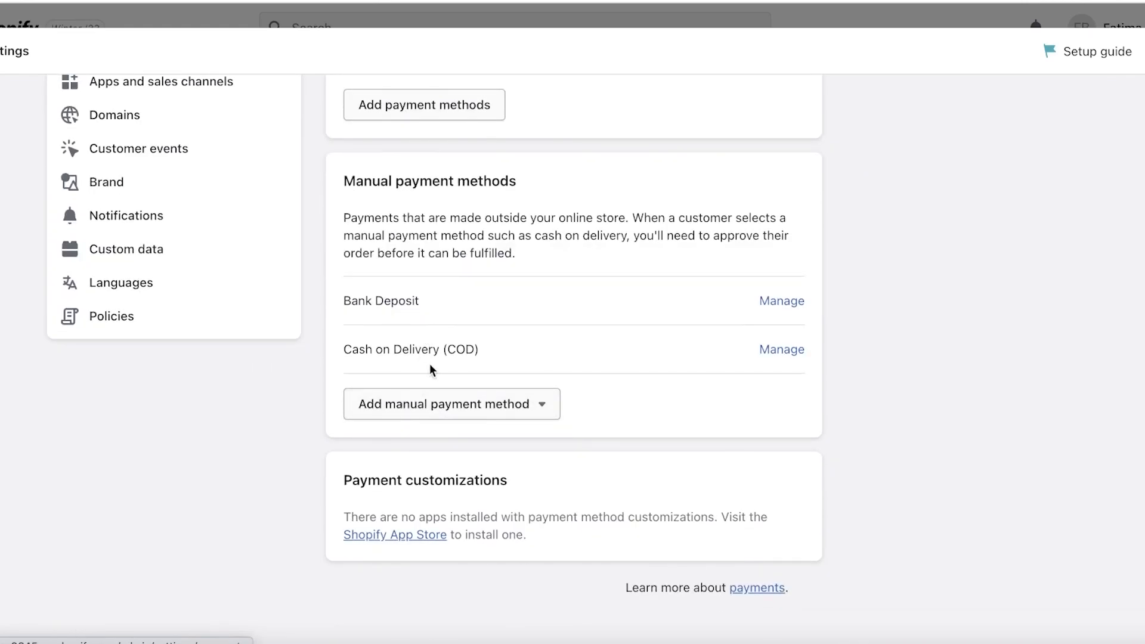
pyautogui.click(498, 404)
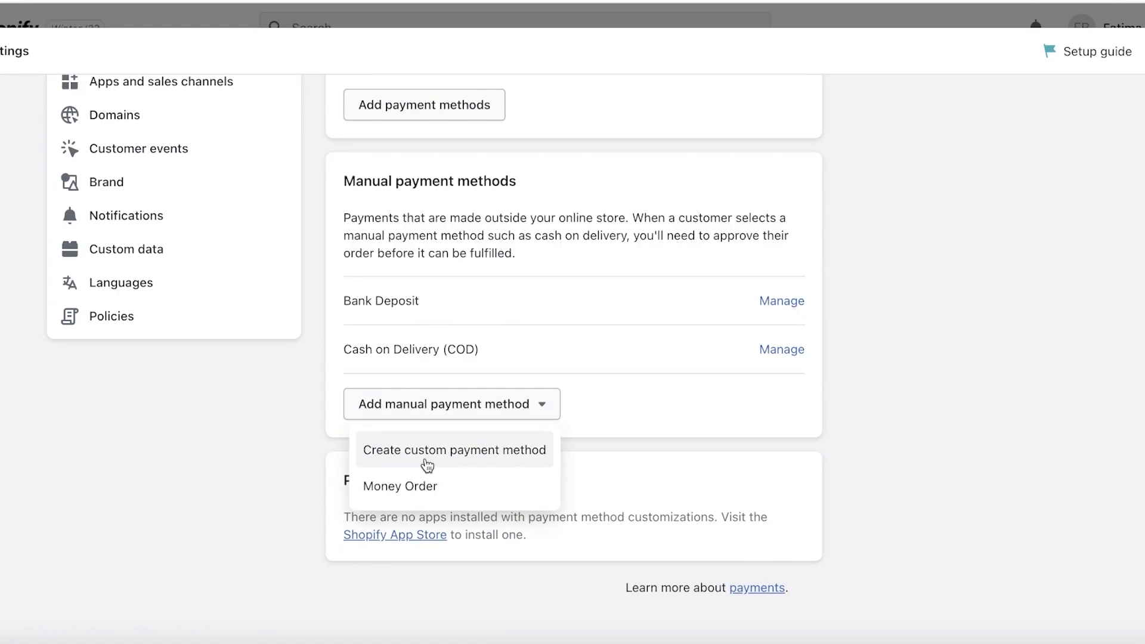
pyautogui.click(426, 460)
pyautogui.click(820, 101)
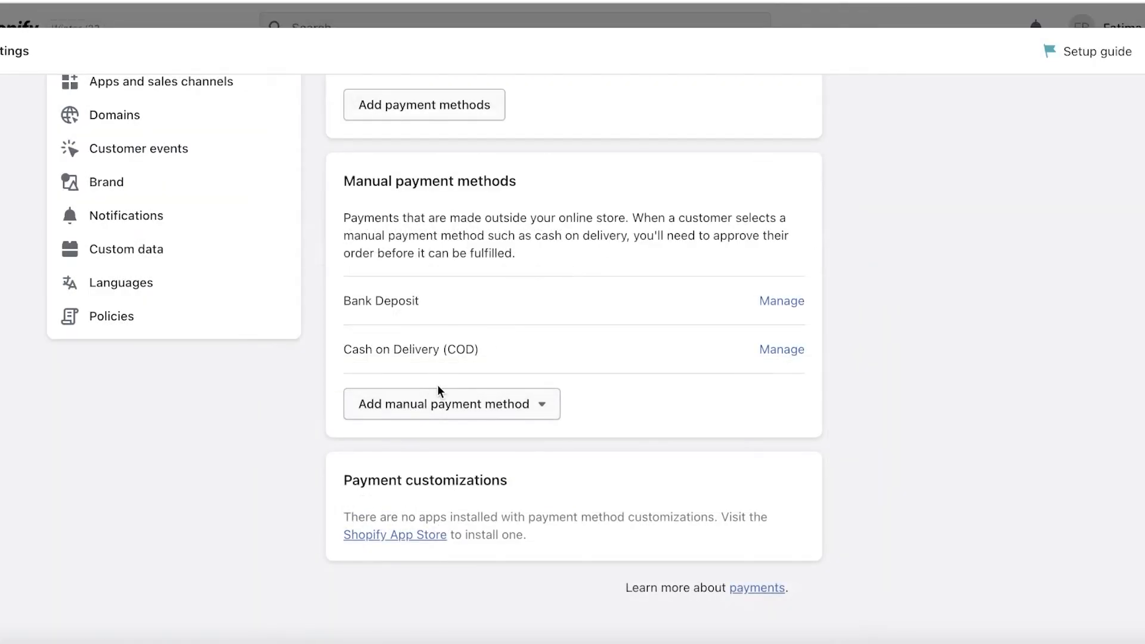
# Step: Add and activate Money Order as a manual payment method, leaving its details and instructions blank
pyautogui.click(440, 395)
pyautogui.click(409, 484)
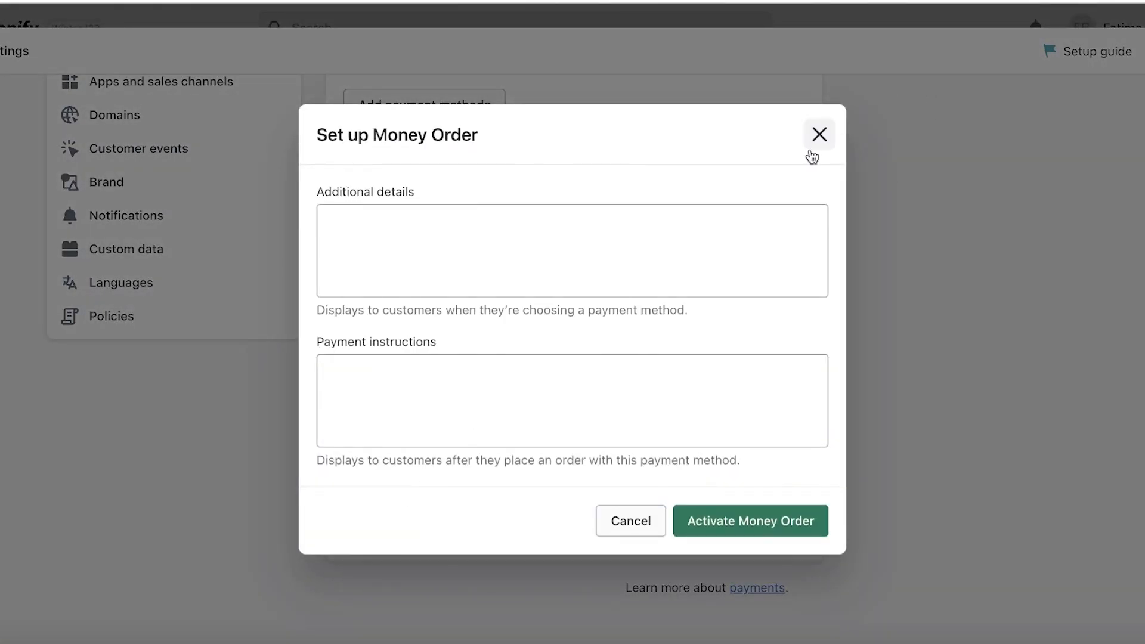
pyautogui.click(751, 520)
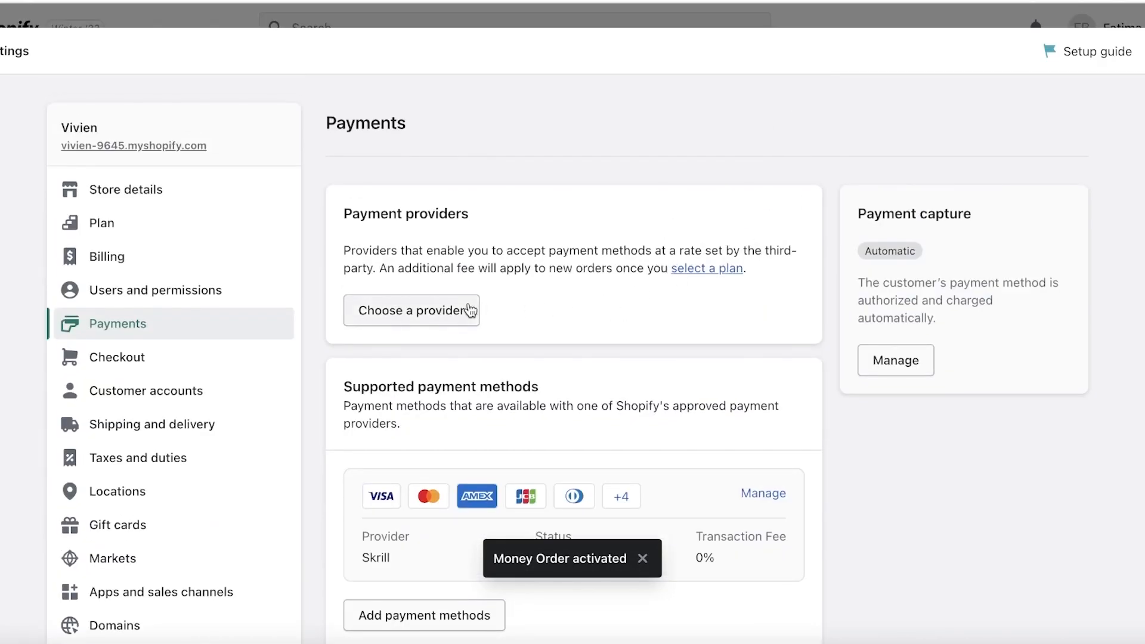
# Step: Look over the Shipping and delivery settings and the Checkout settings, and close the store settings
pyautogui.click(118, 427)
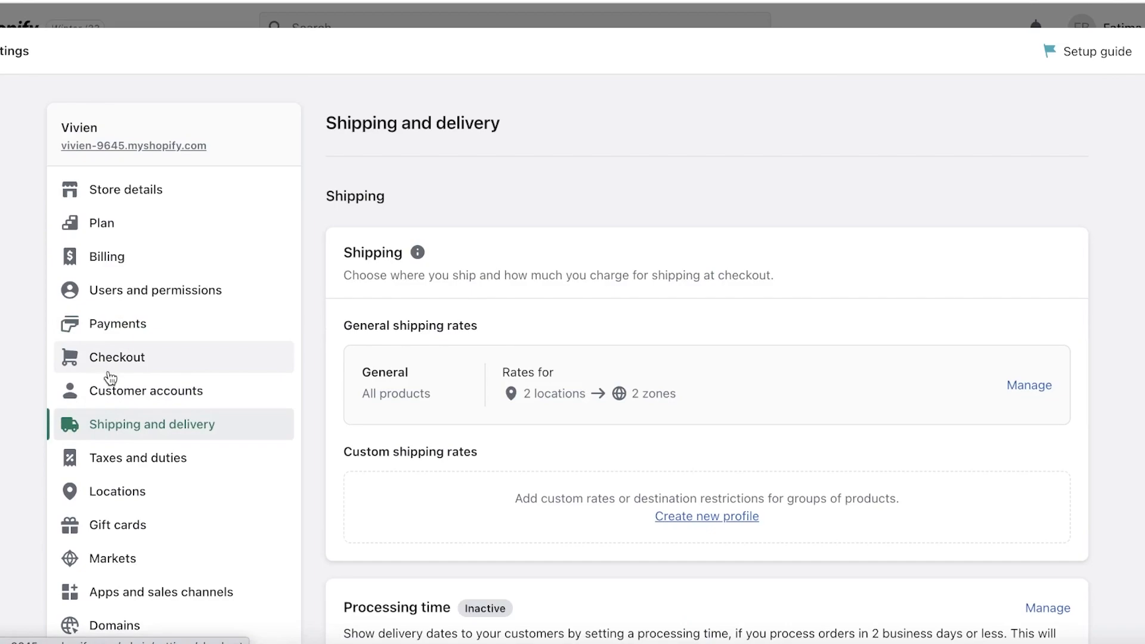
pyautogui.click(134, 361)
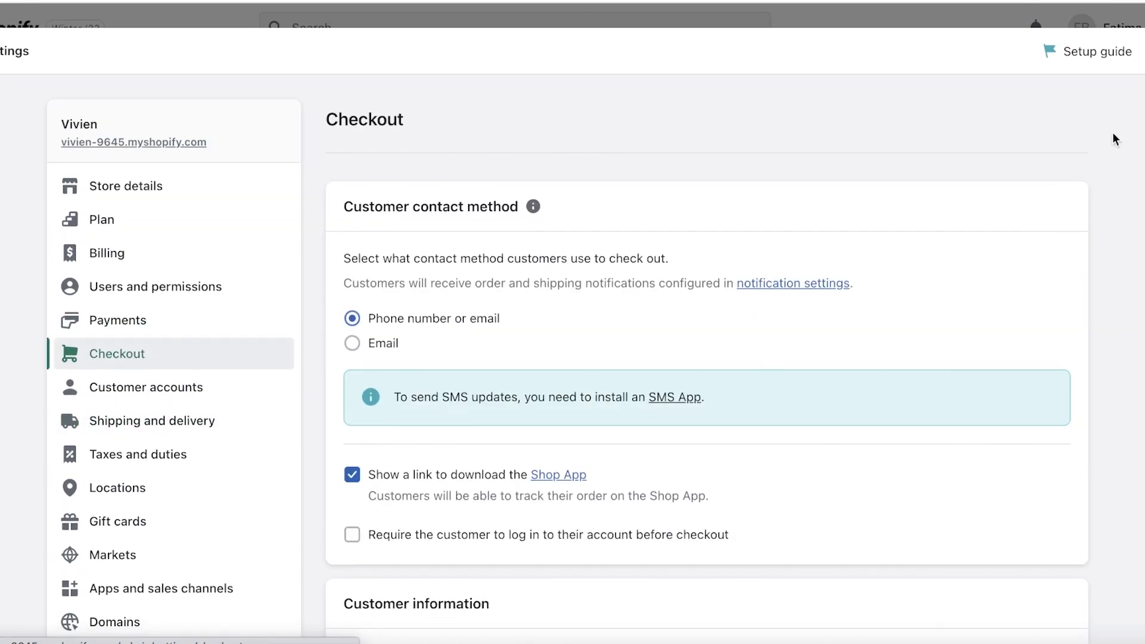
pyautogui.scroll(-6, 1087, 161)
pyautogui.click(1144, 51)
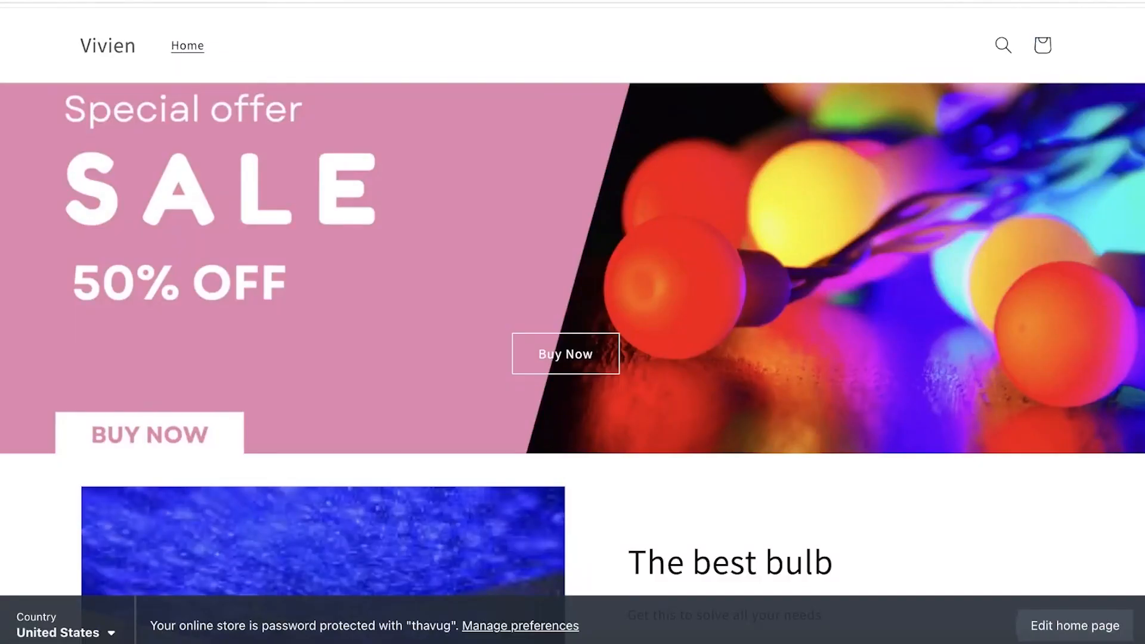
# Step: Review the storefront home page, open the Led Light Bulb product page and test its Buy it now option
pyautogui.scroll(-10, 446, 383)
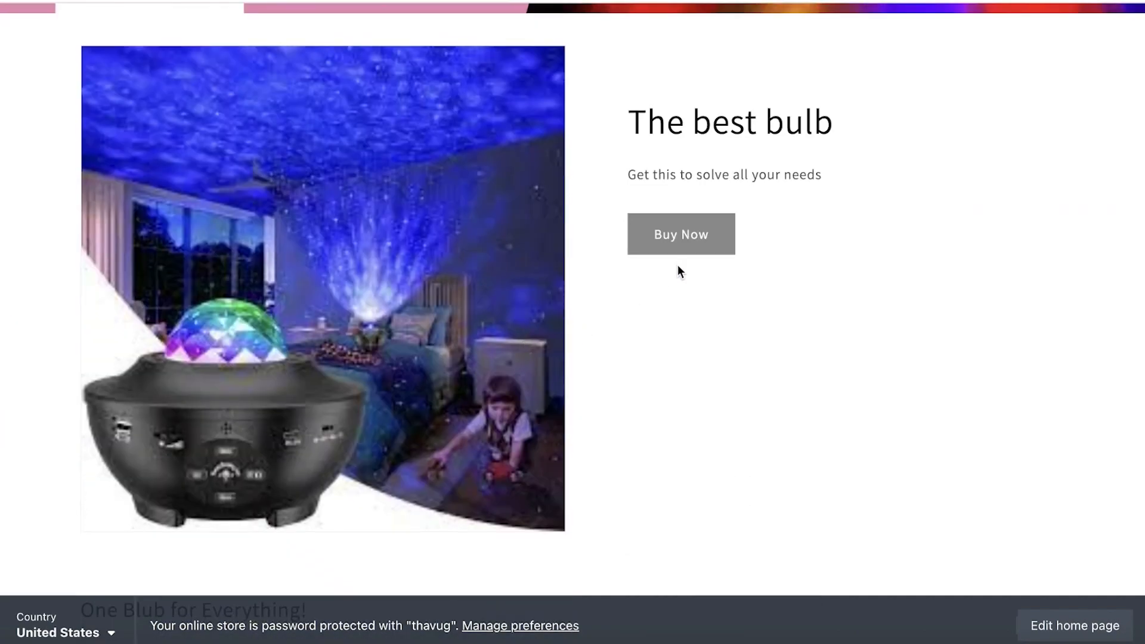
pyautogui.scroll(8, 625, 196)
pyautogui.click(526, 396)
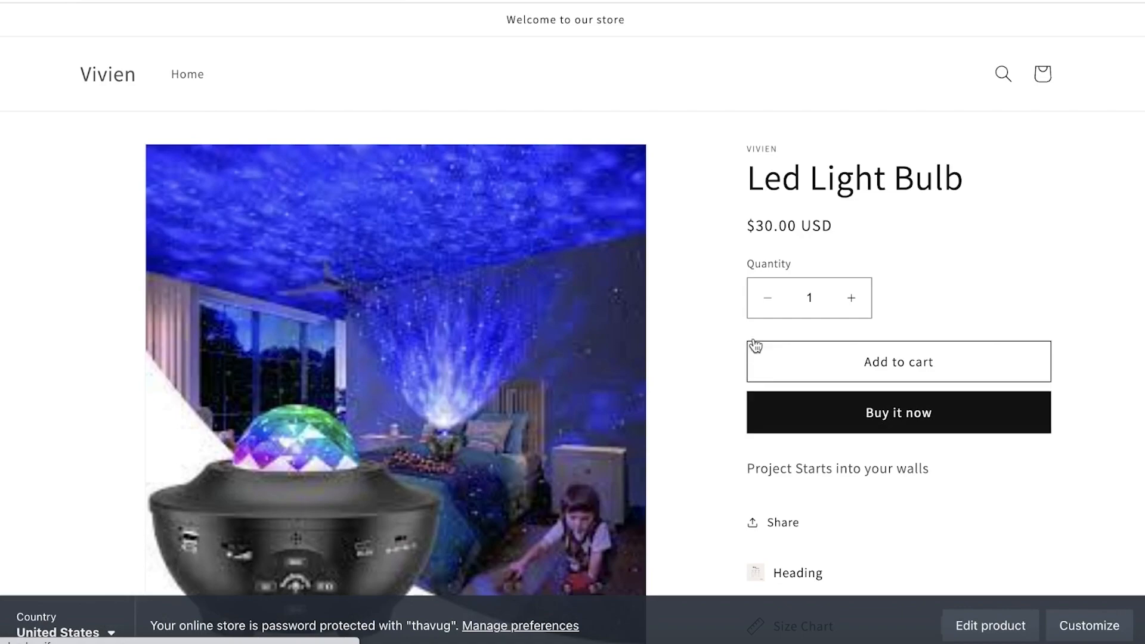
pyautogui.scroll(-5, 869, 304)
pyautogui.scroll(3, 884, 235)
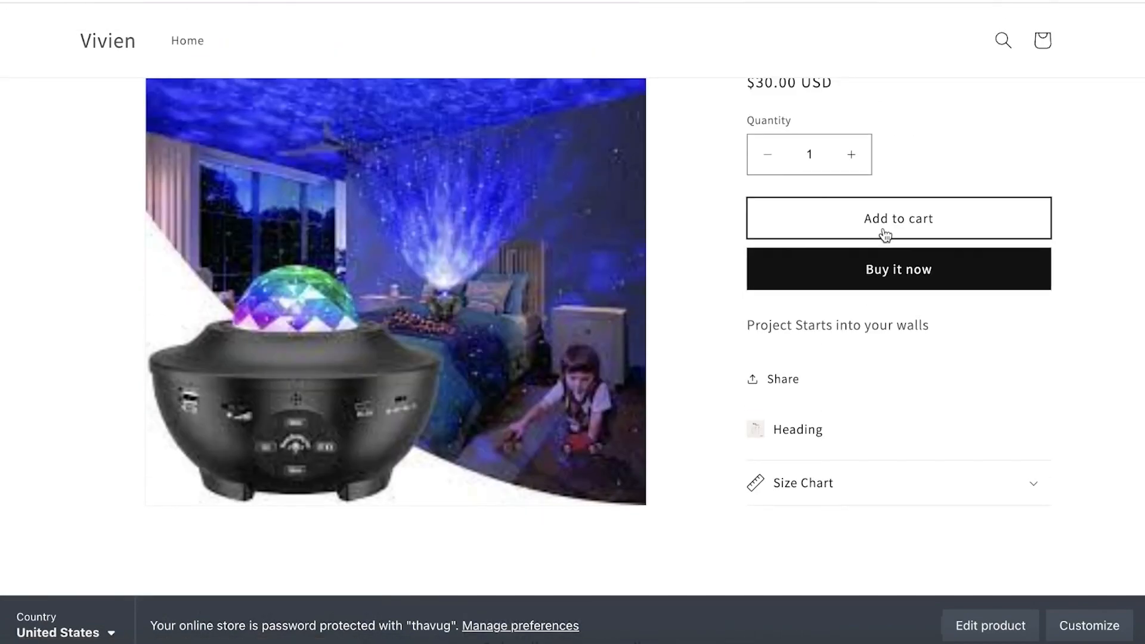
pyautogui.click(871, 269)
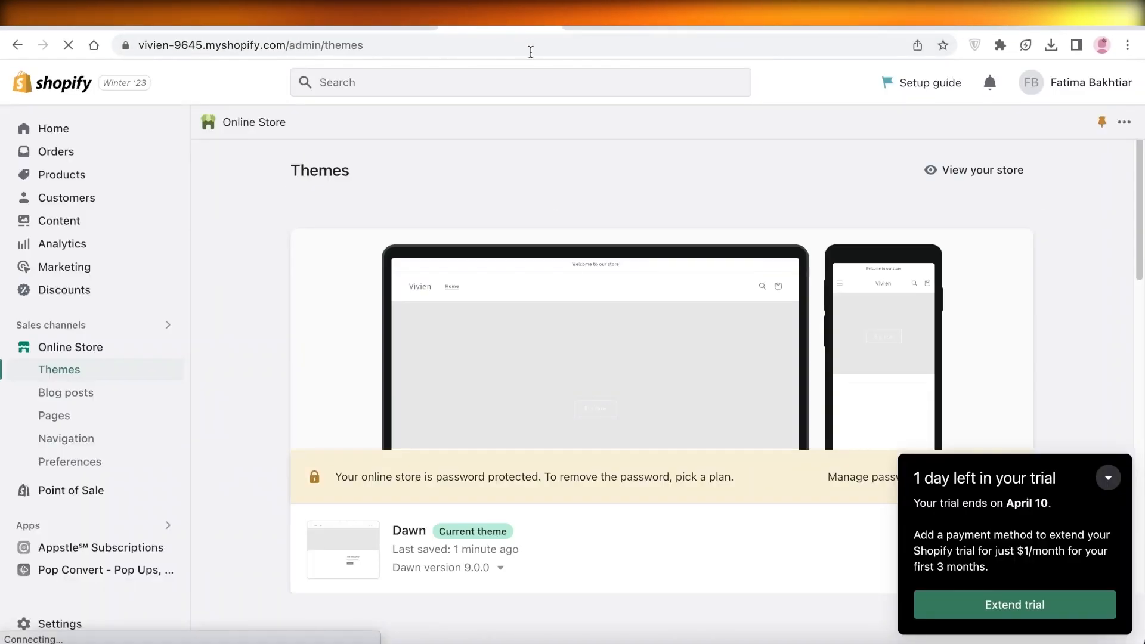